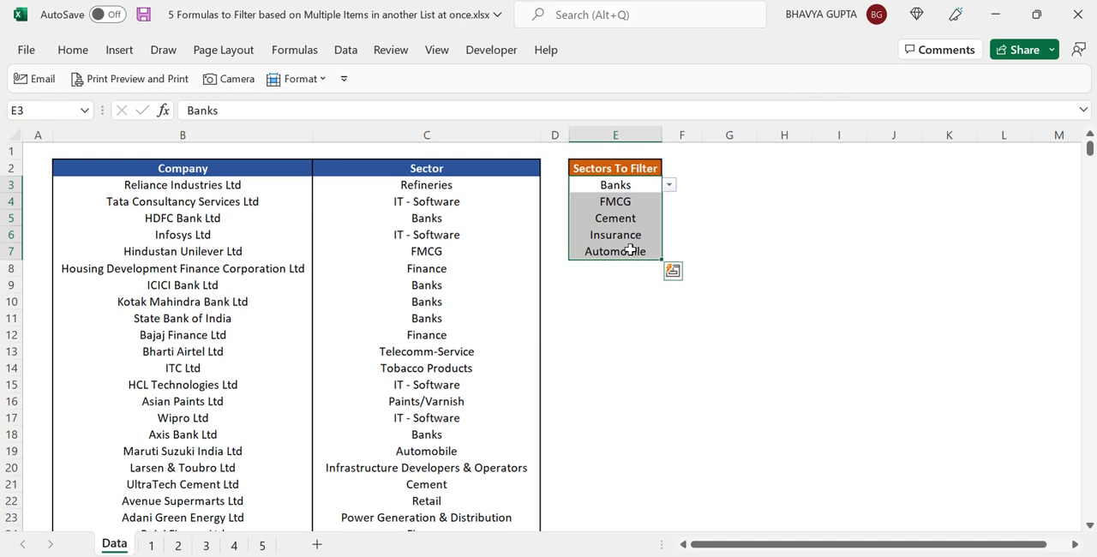
Examine the Company and Sector columns and each entry in the Sectors To Filter list
click(218, 267)
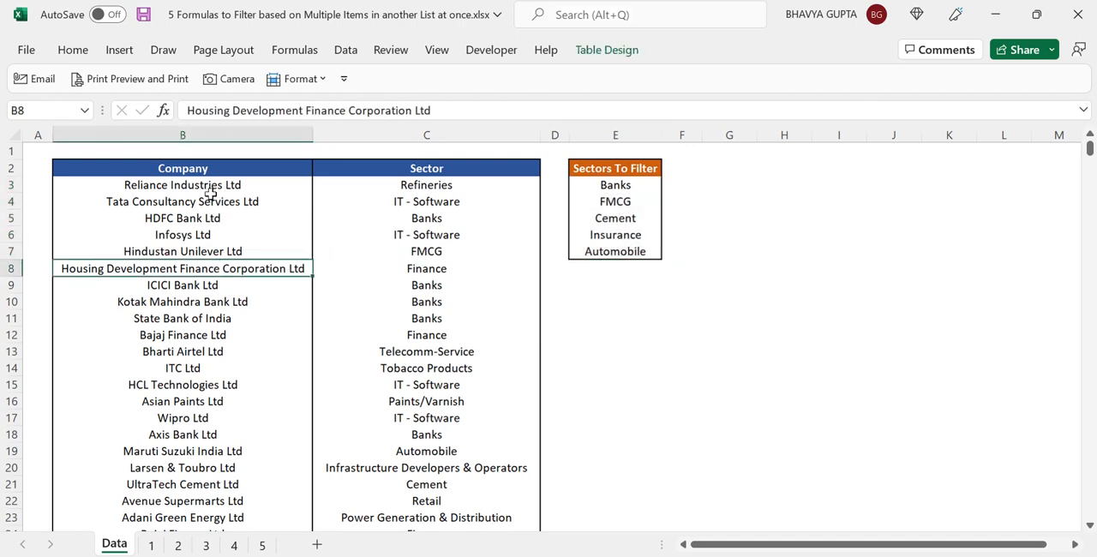
click(428, 253)
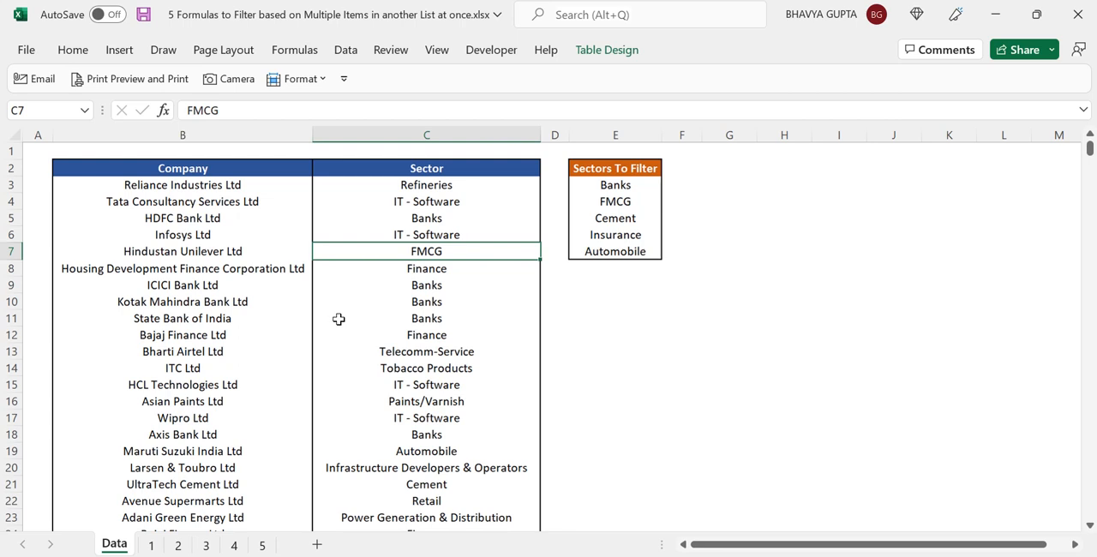
click(623, 188)
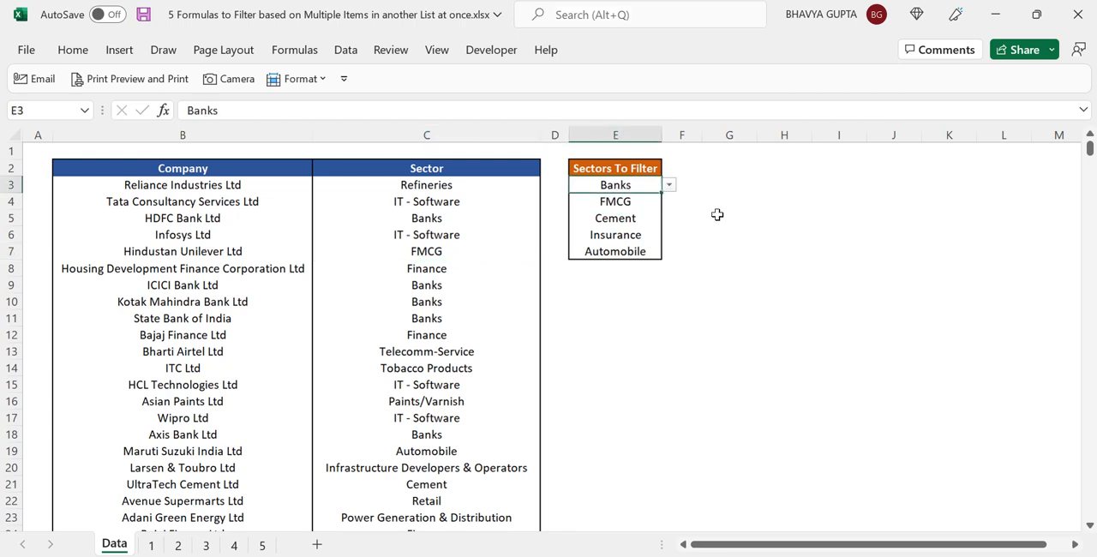
click(638, 199)
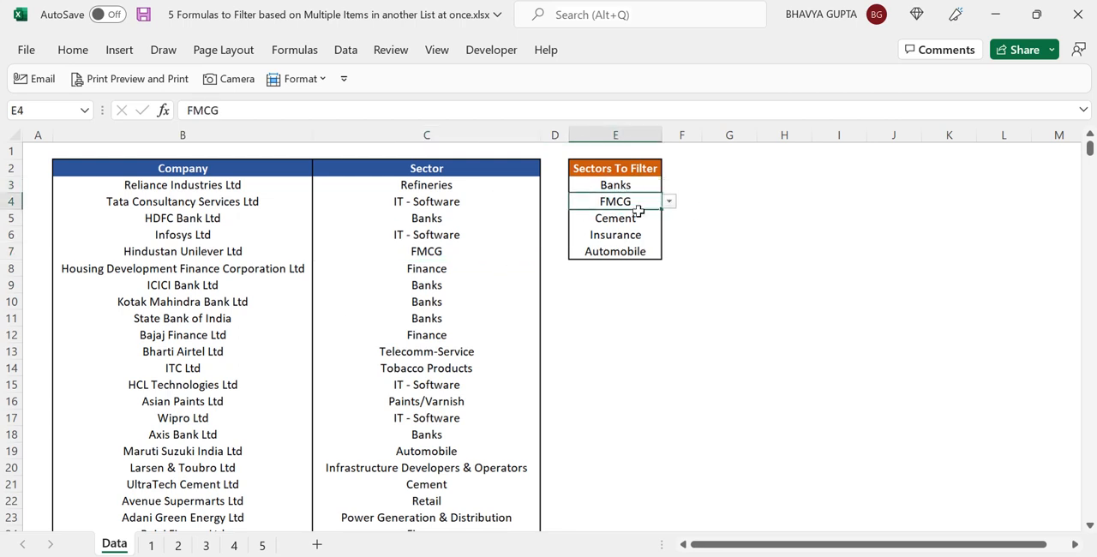
click(637, 220)
click(638, 236)
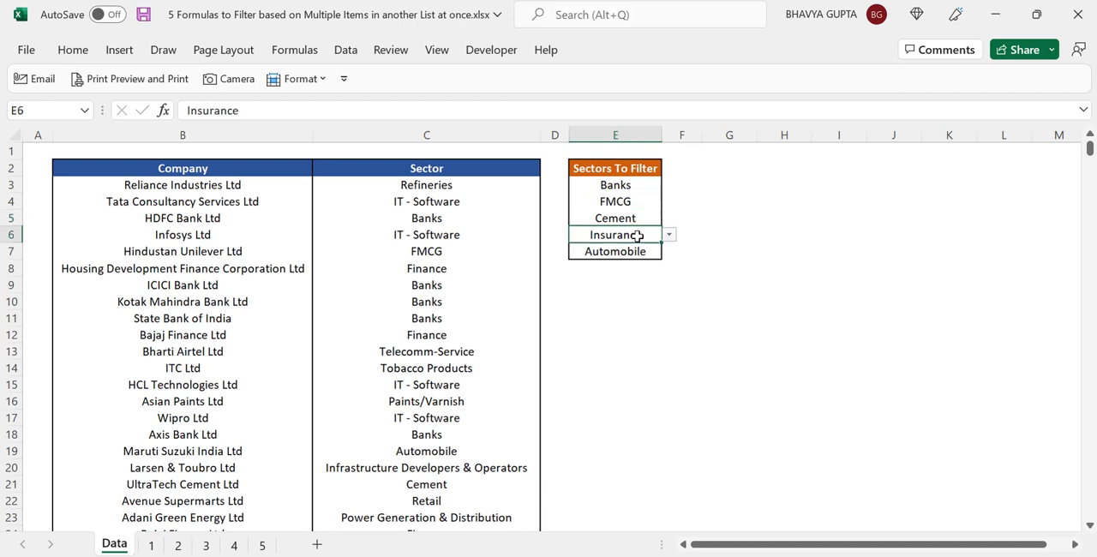
click(636, 251)
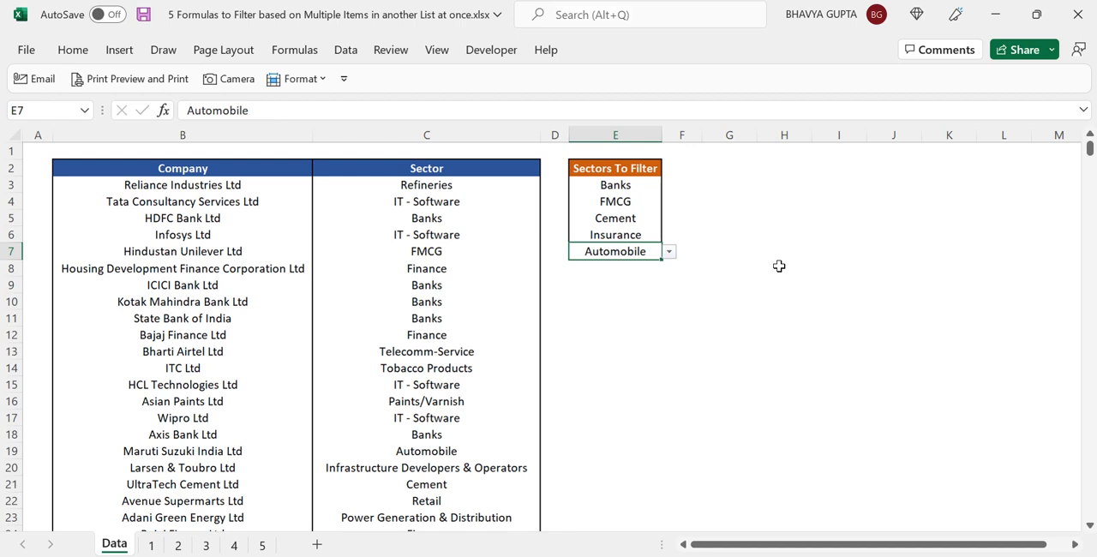
Start a FILTER formula in G3 on the CompsList table with the first condition (CompsList[Sector]=E3)
click(734, 181)
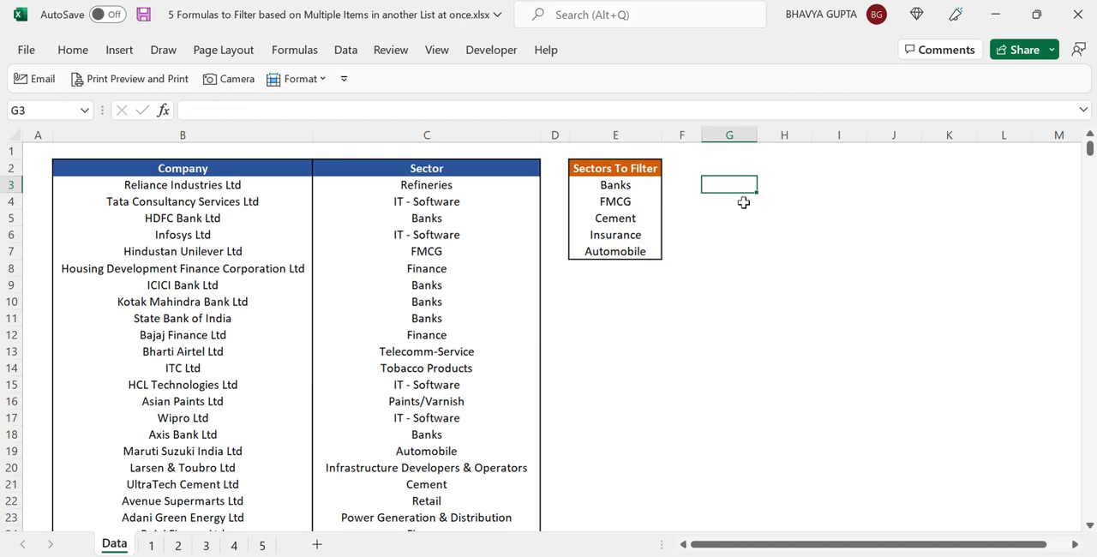
text(=fil)
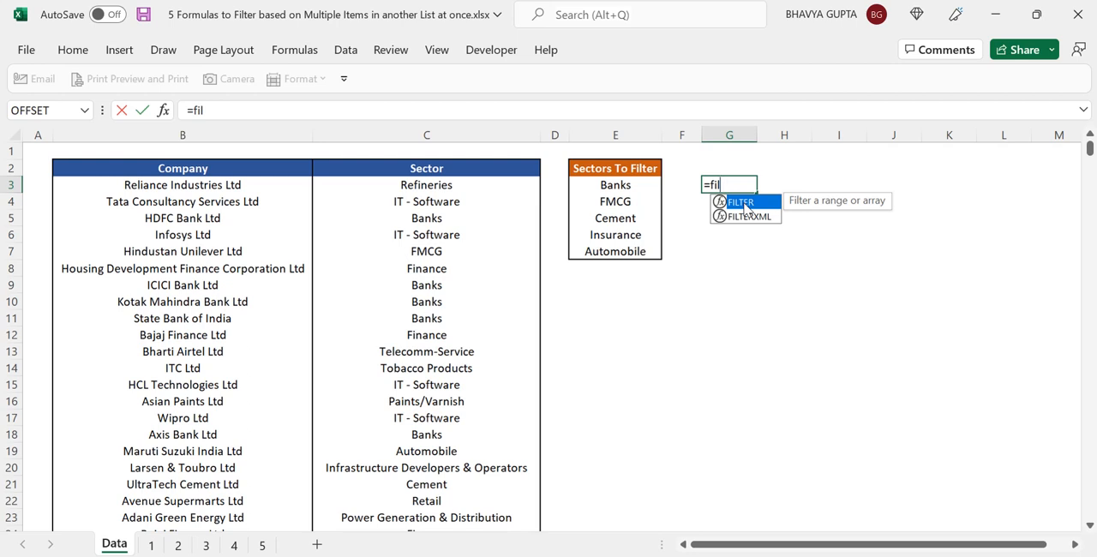
double_click(742, 203)
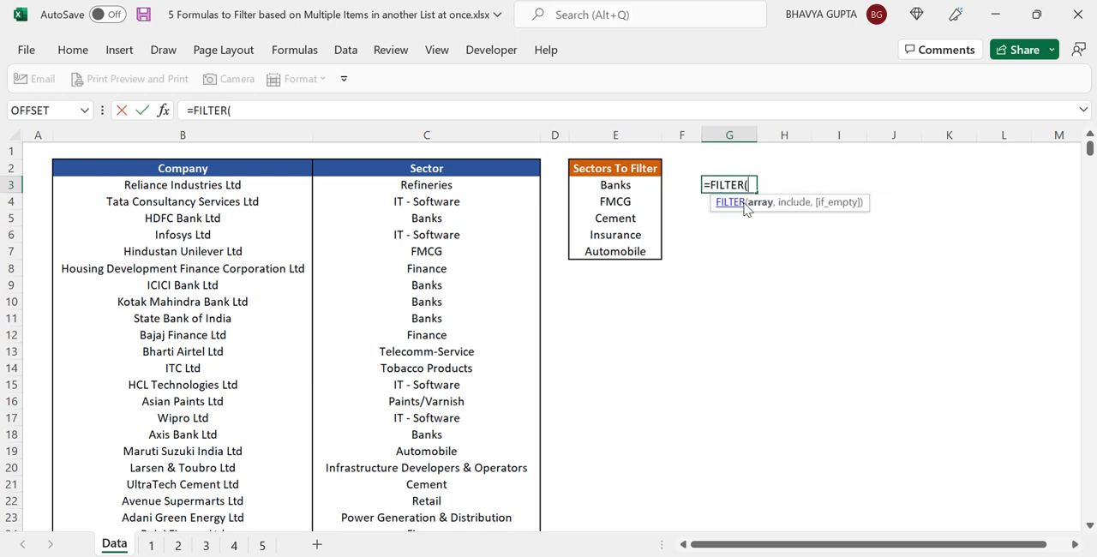
click(50, 157)
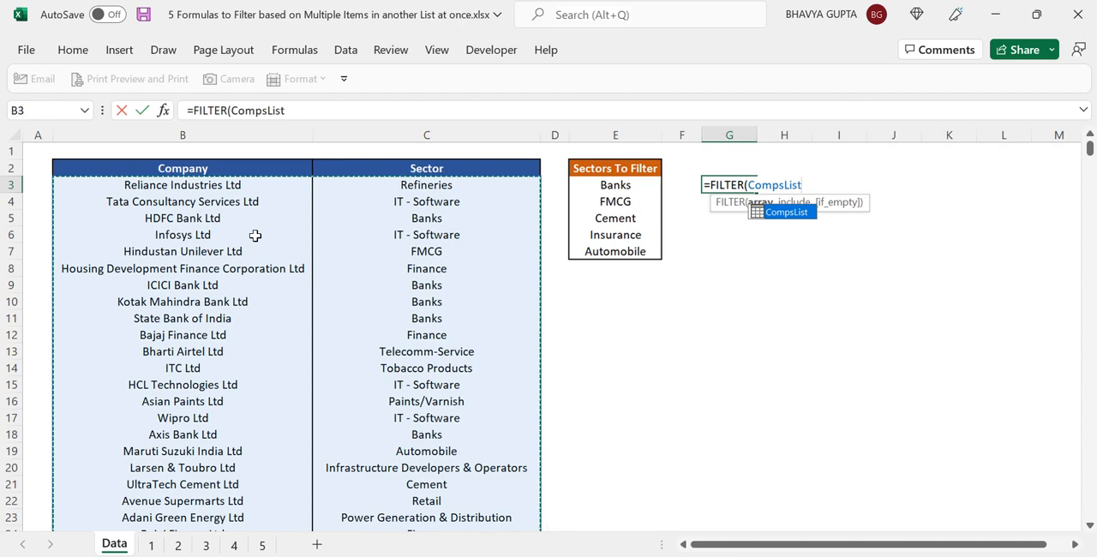
text(,)
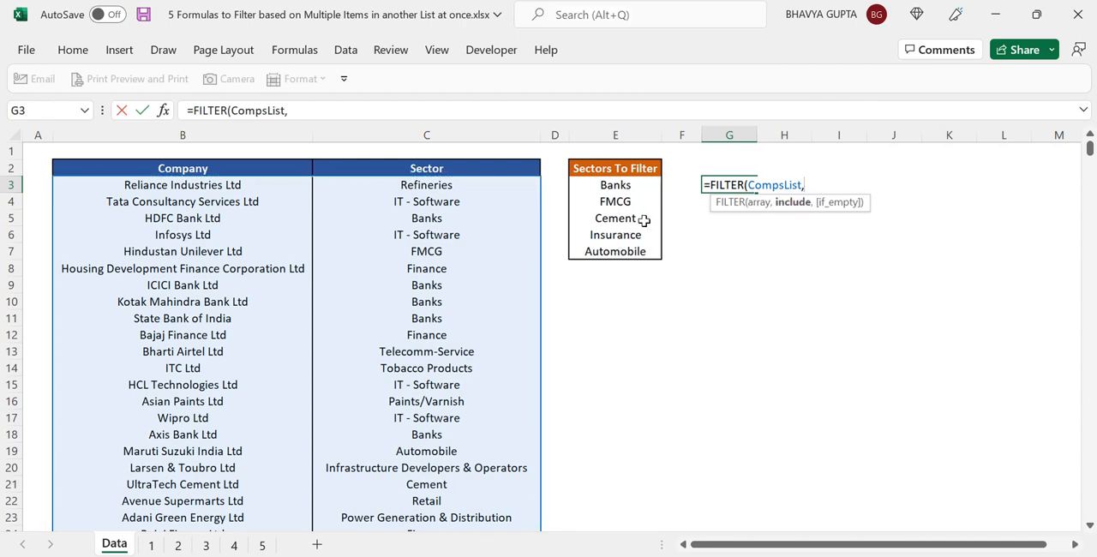
text(()
click(415, 166)
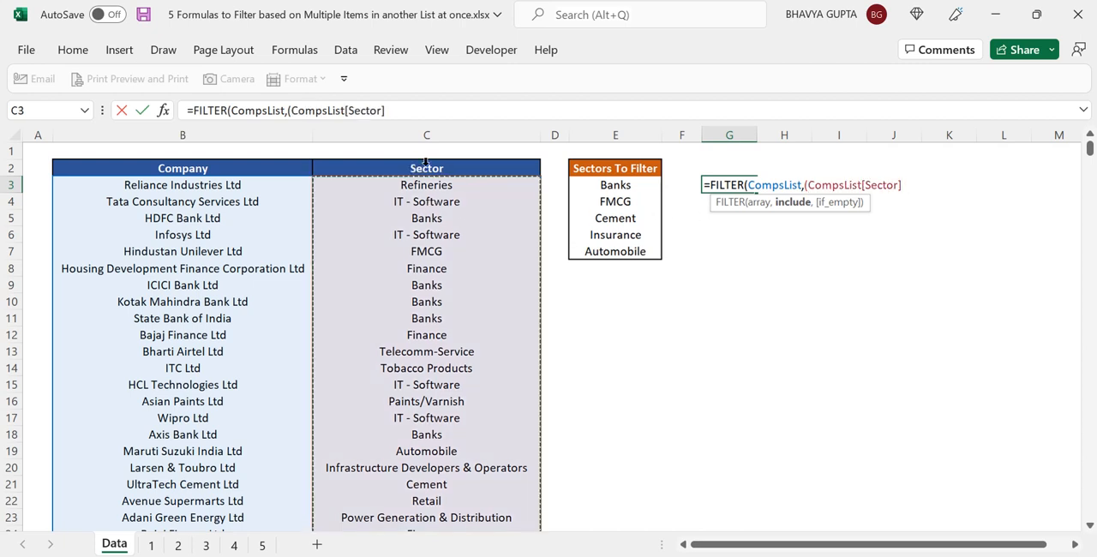
text(=)
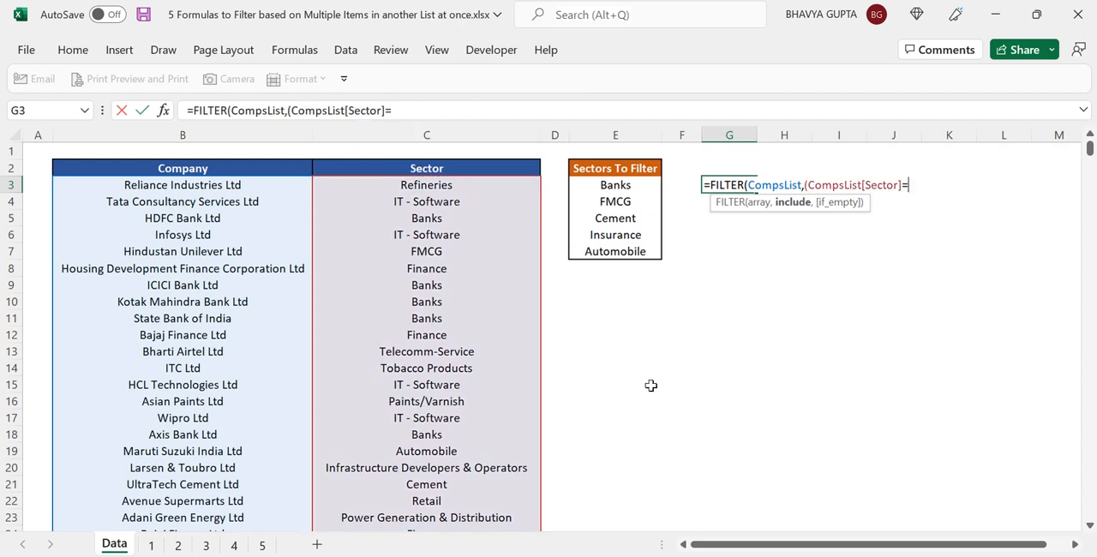
click(636, 191)
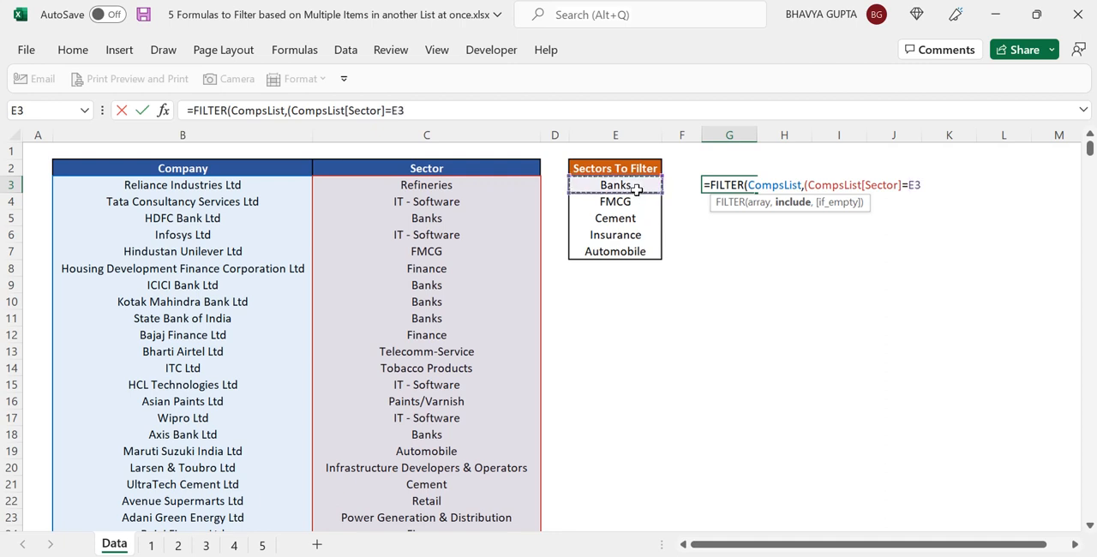
text())
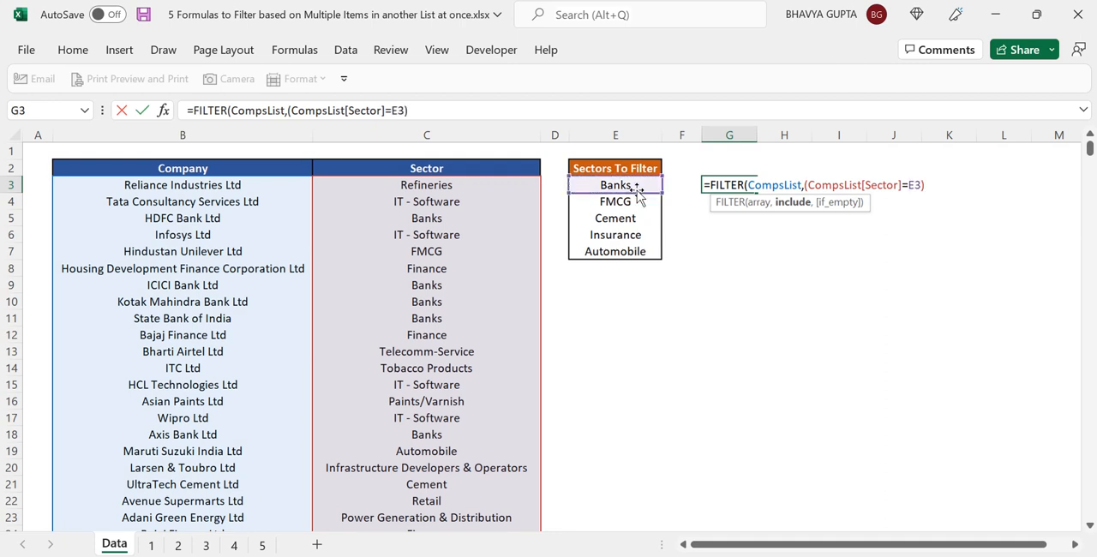
text(+()
Add the OR condition +(CompsList[Sector]=E4) to the FILTER formula in G3, close it and enter it
click(422, 160)
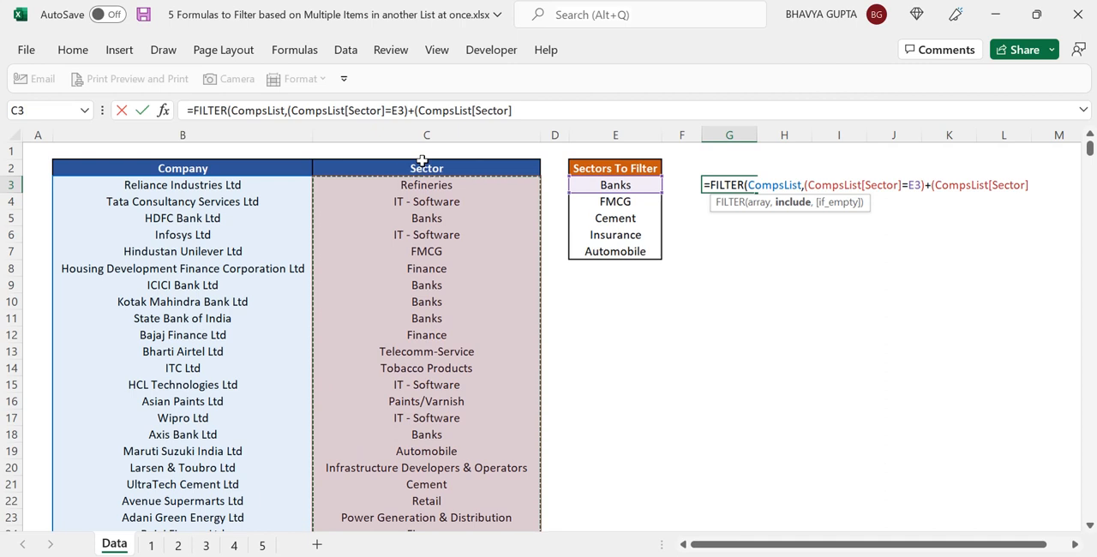
text(=)
click(630, 201)
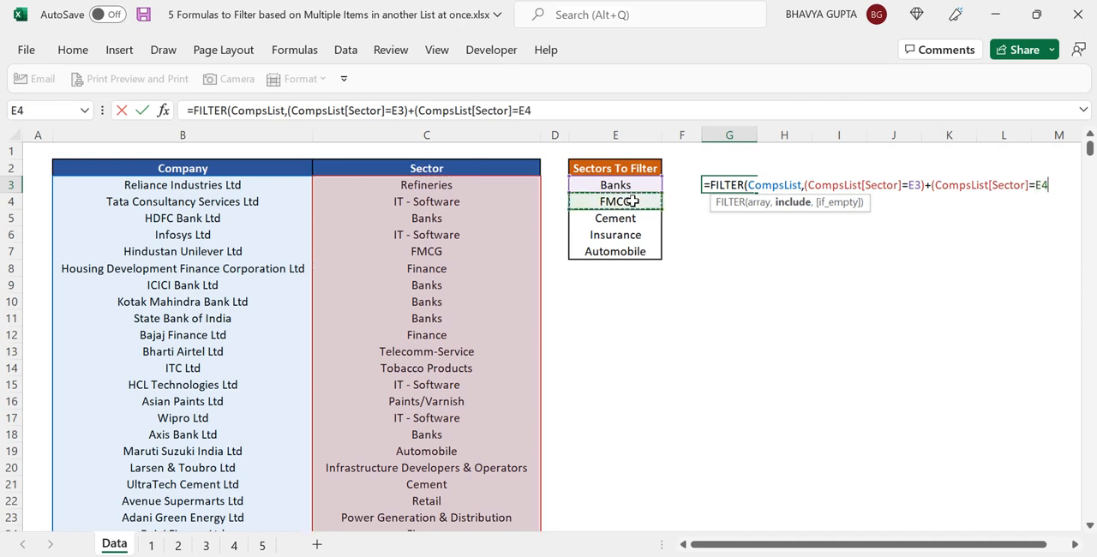
text())
text())
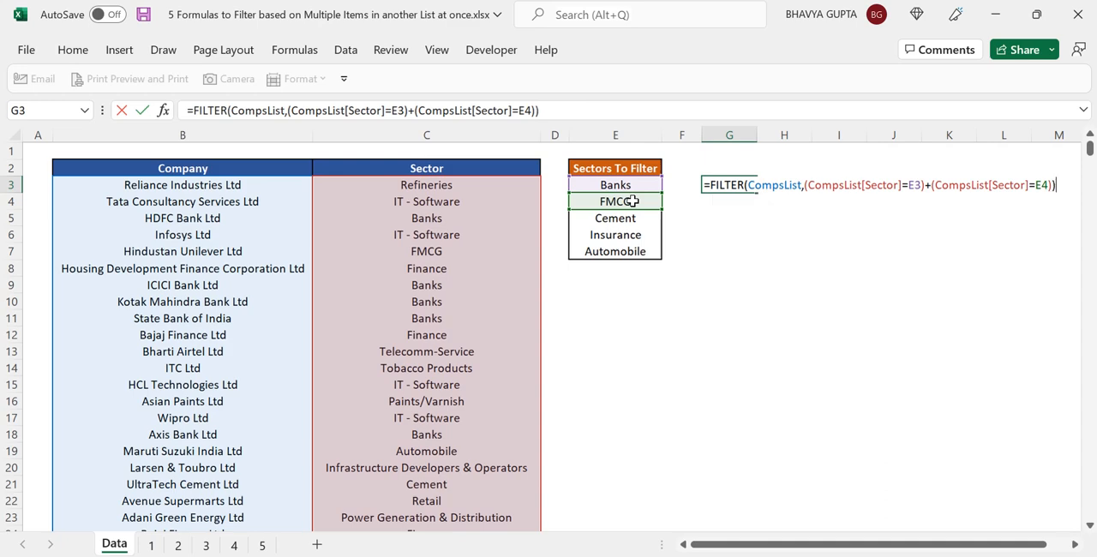
key(Return)
key(Up)
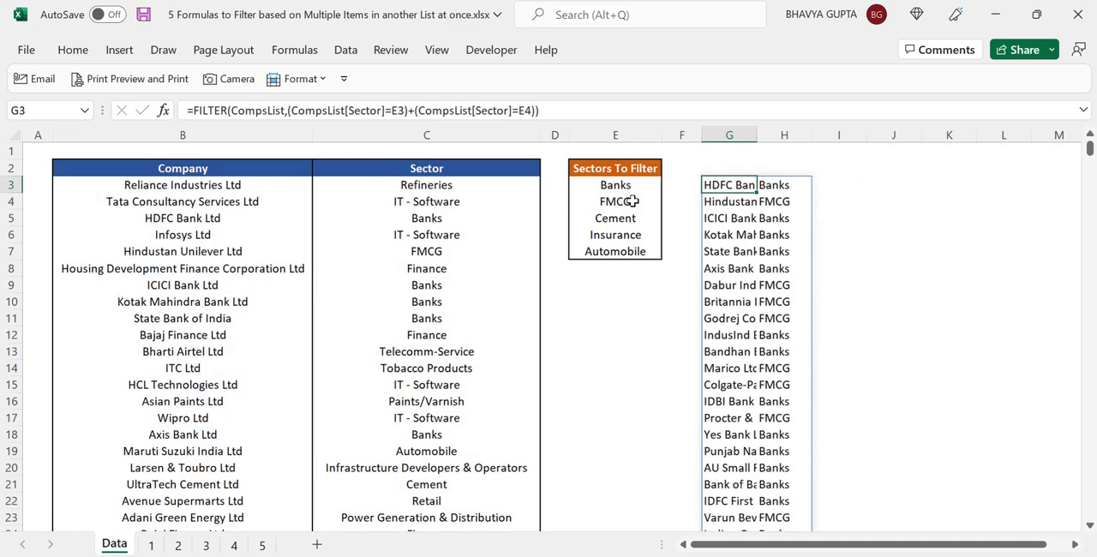
Autofit the widths of columns G and H to the filtered company and sector results
click(728, 135)
drag(765, 135, 808, 133)
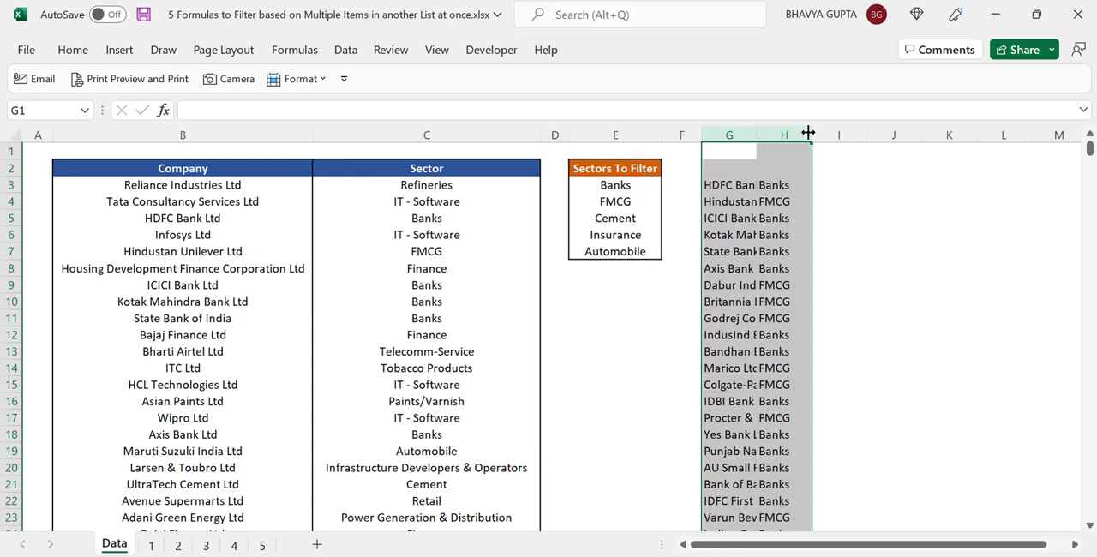
double_click(807, 132)
click(858, 218)
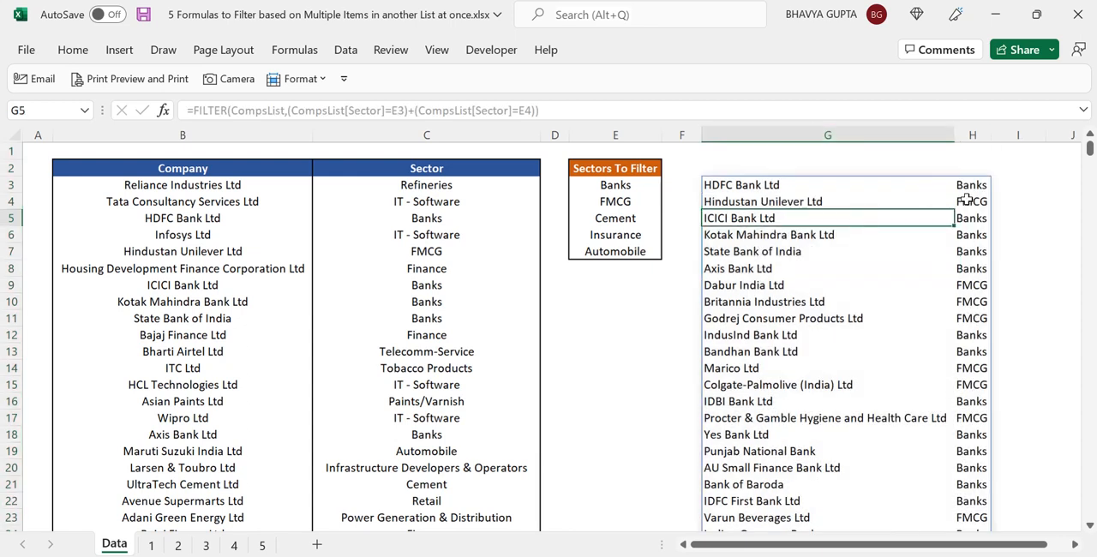
Review the FILTER formula in G3 and its conditions against the sector list in E3:E7
click(742, 185)
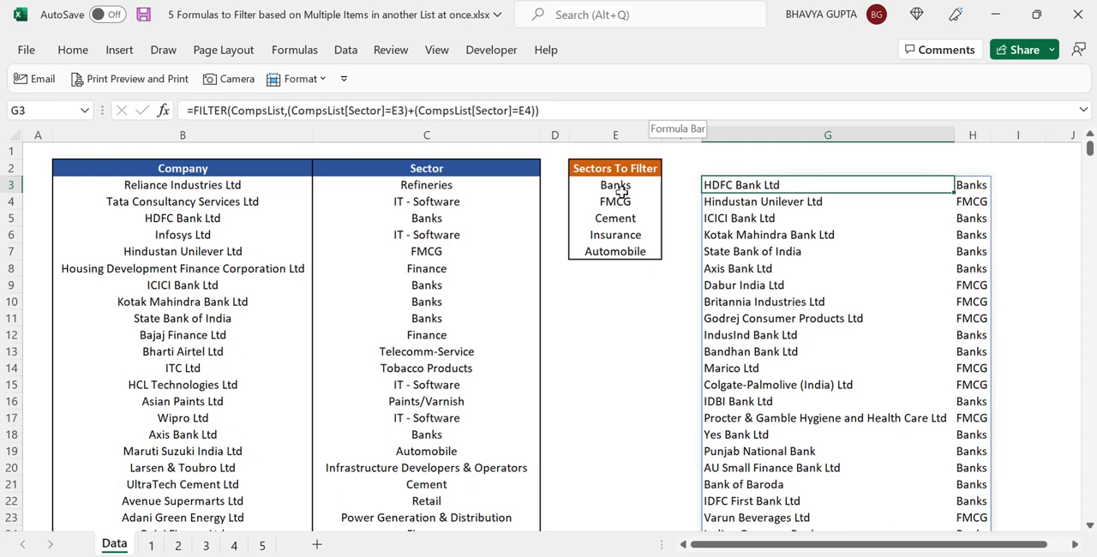
drag(616, 189, 618, 250)
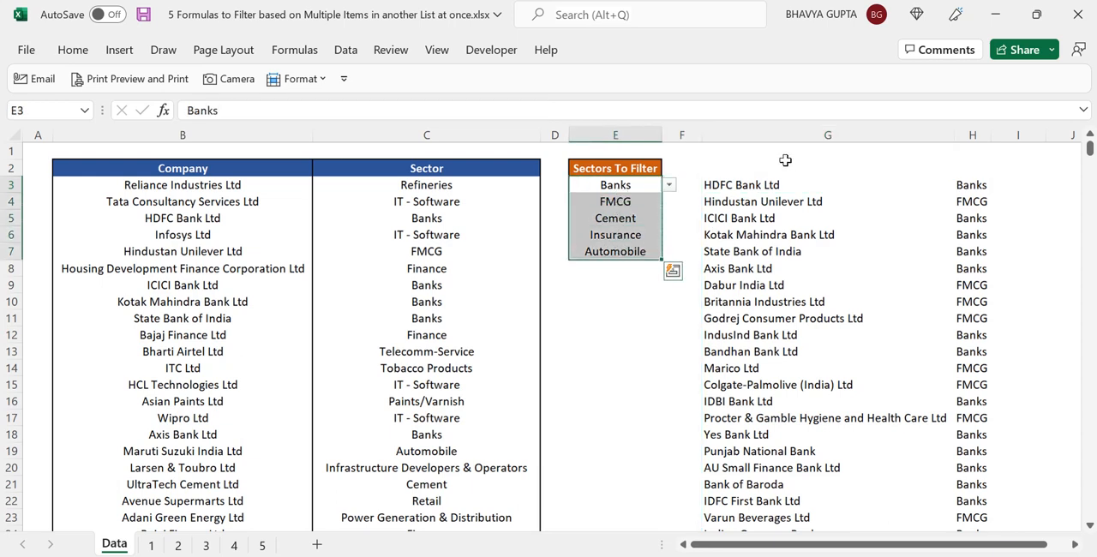
click(759, 182)
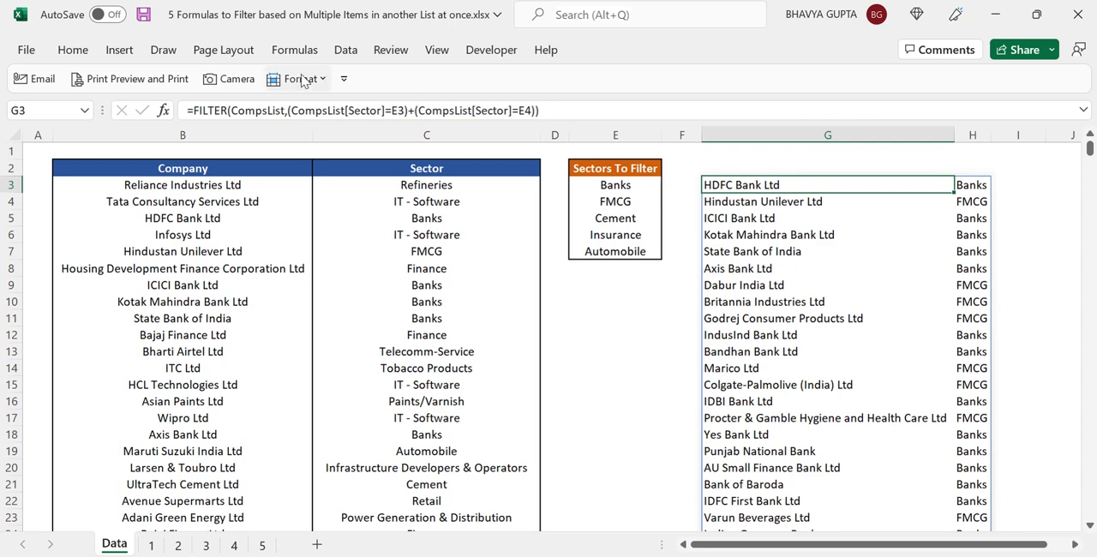
click(298, 110)
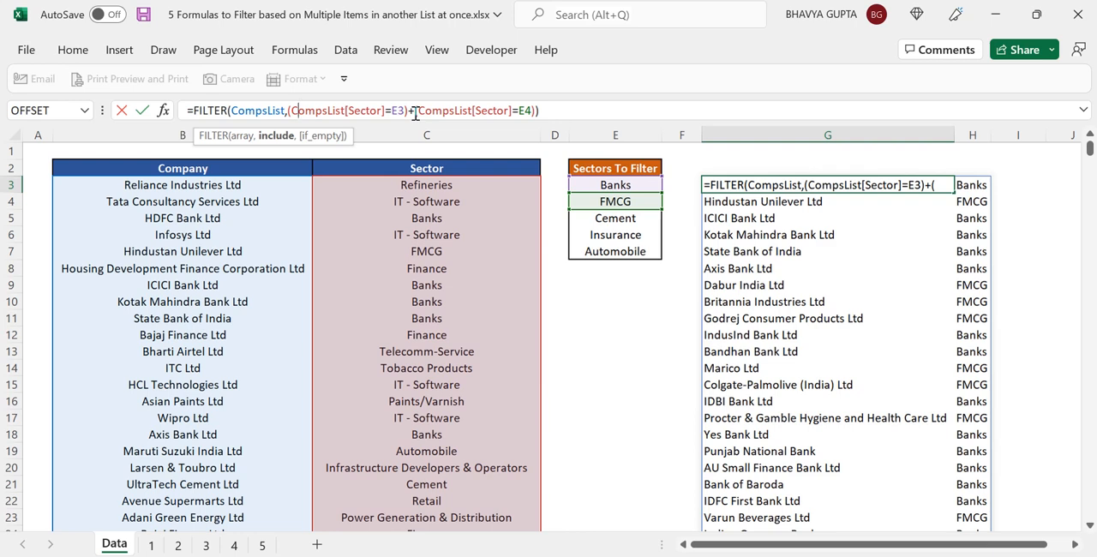
key(ctrl+Return)
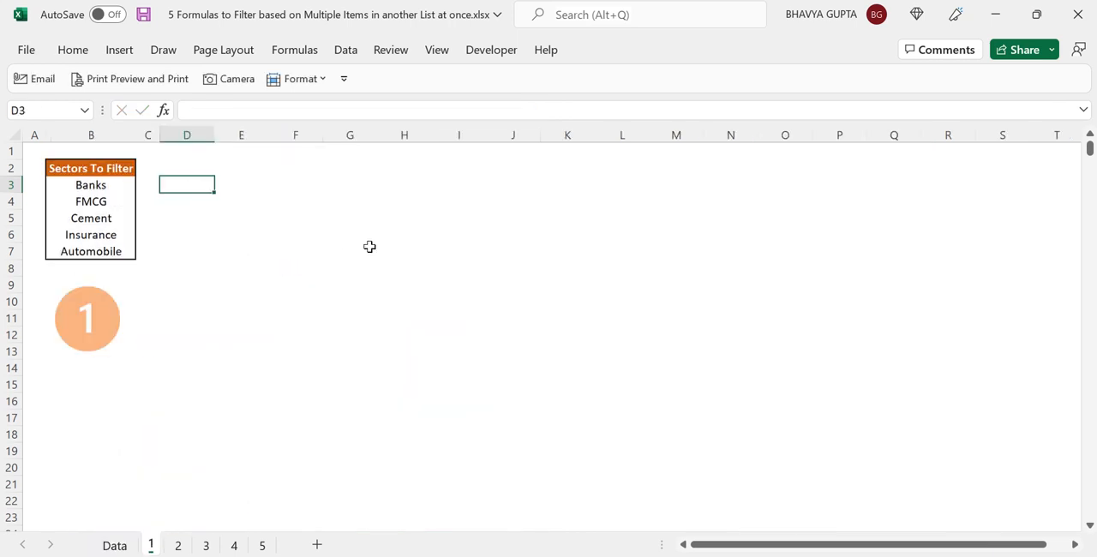
Enter the formula =CompsList[Sector] in D3 of sheet 1 to list the table's Sector column
text(=comp)
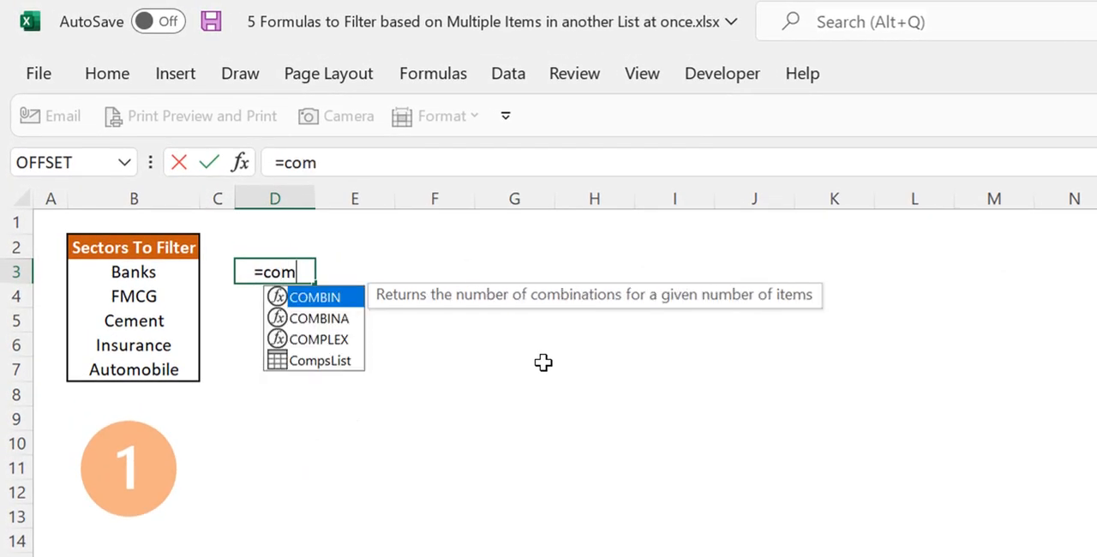
key(Down)
key(Tab)
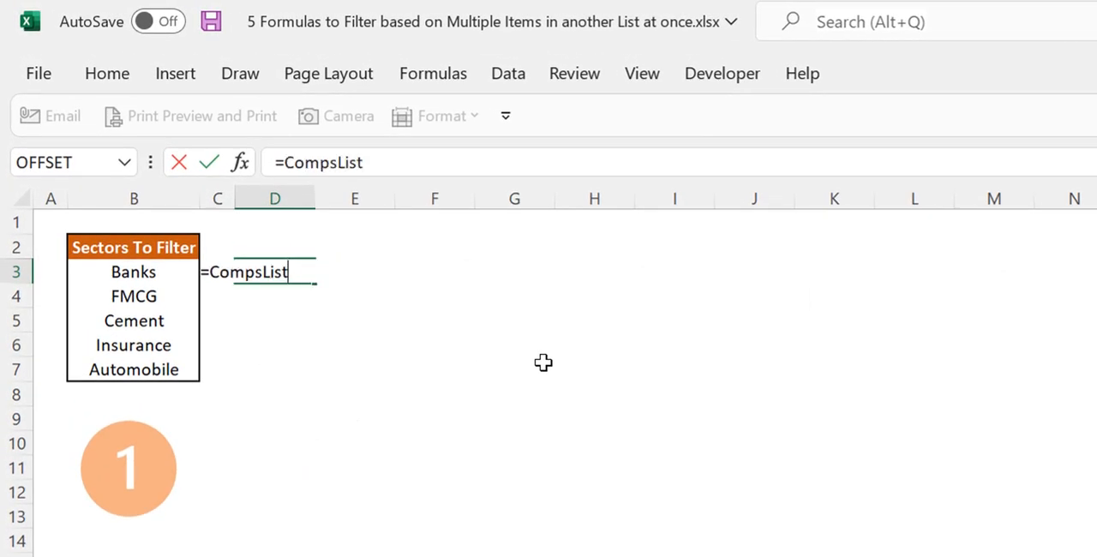
text([)
key(Down)
key(Down)
key(Tab)
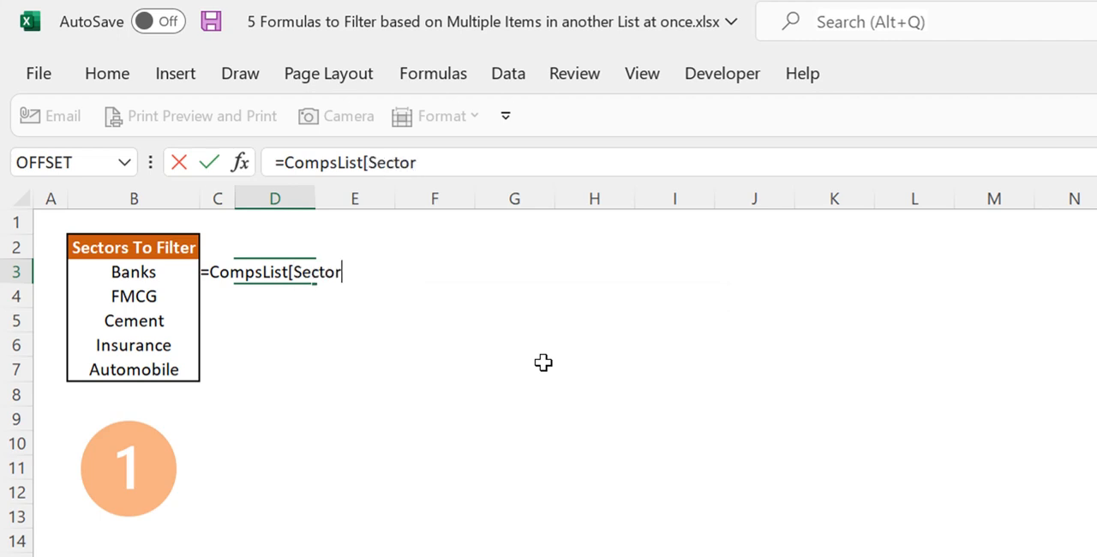
text(])
key(Return)
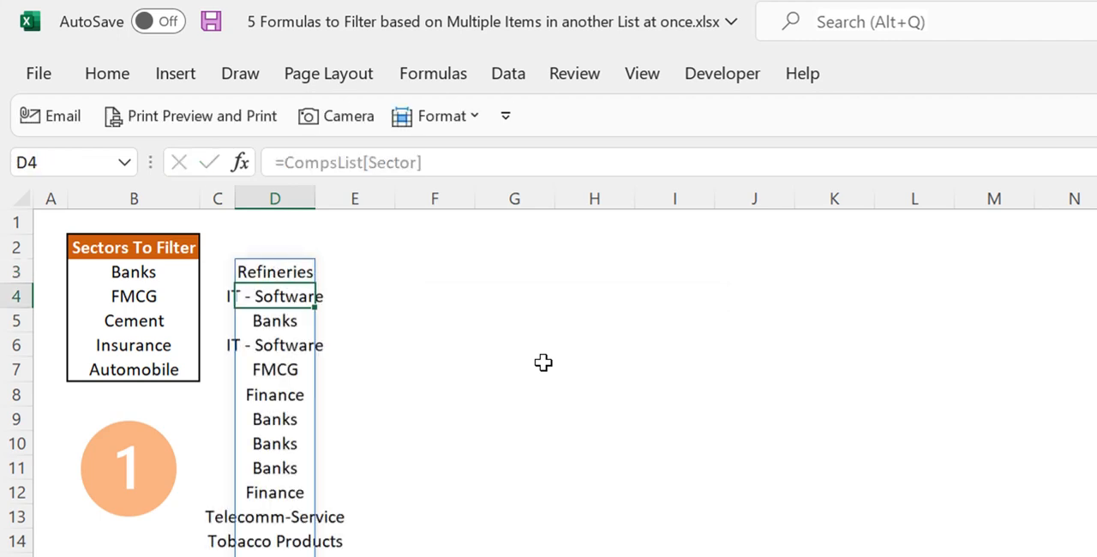
Enter the formula =TRANSPOSE(B3:B7) in E2 to lay the sectors to filter out horizontally
key(Up)
key(Up)
key(Right)
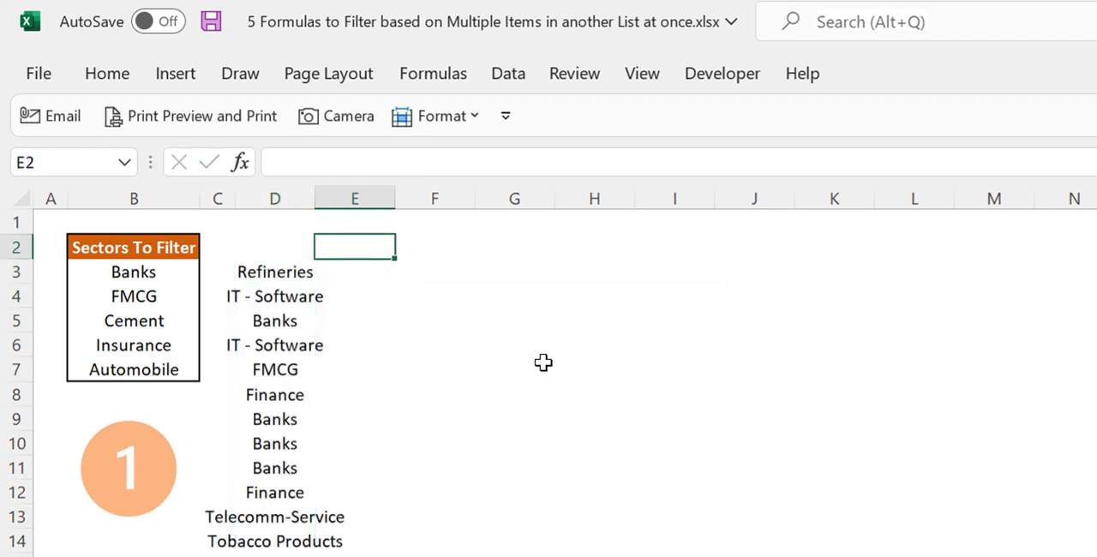
text(=tra)
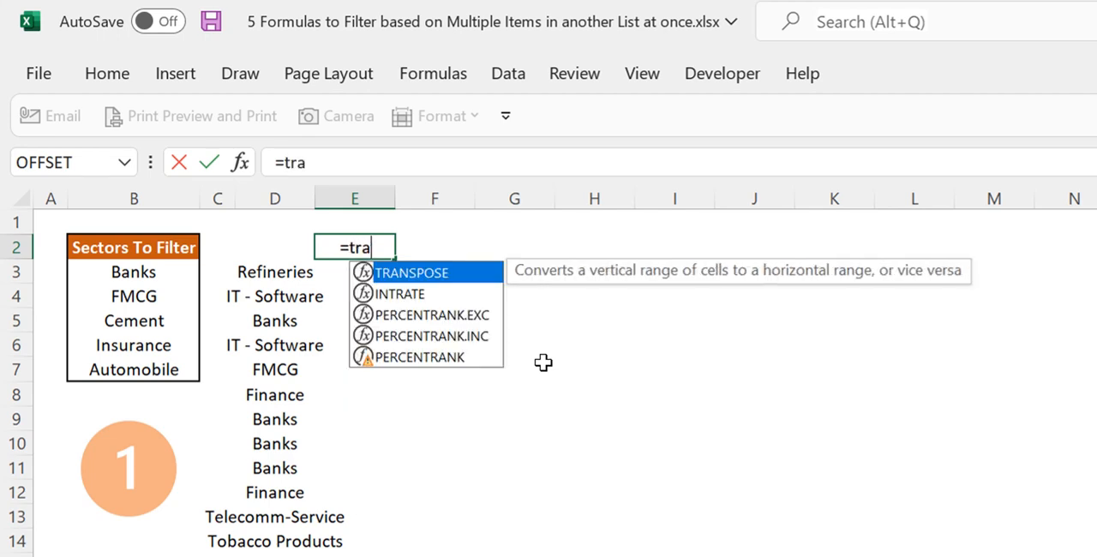
text(ns)
key(Tab)
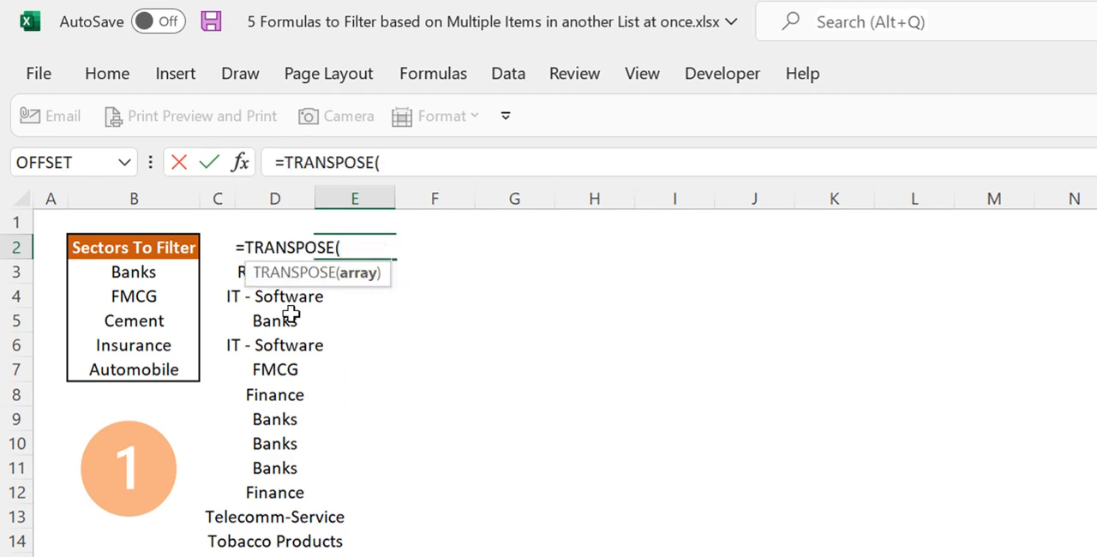
drag(154, 272, 155, 366)
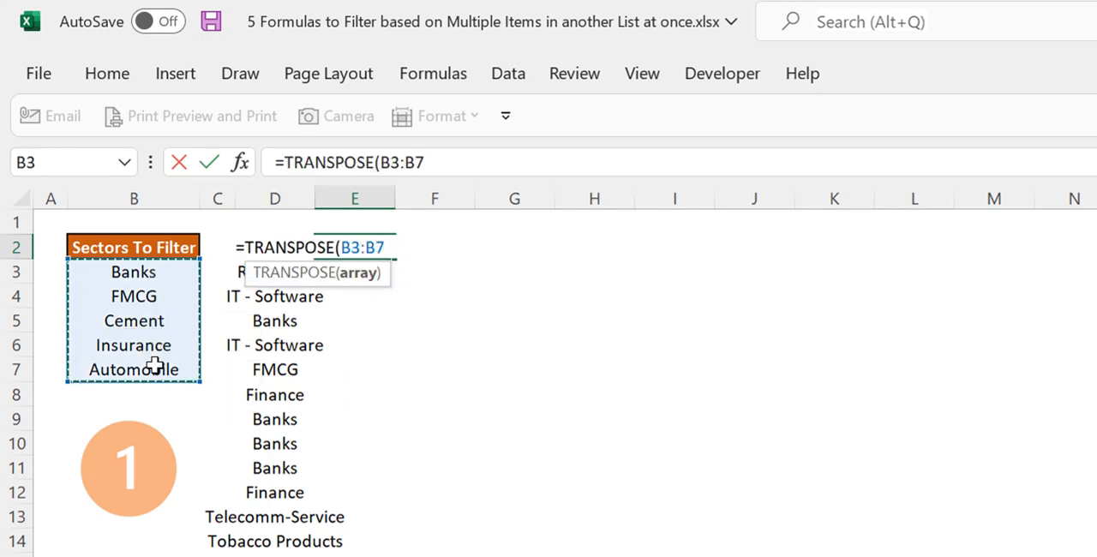
text())
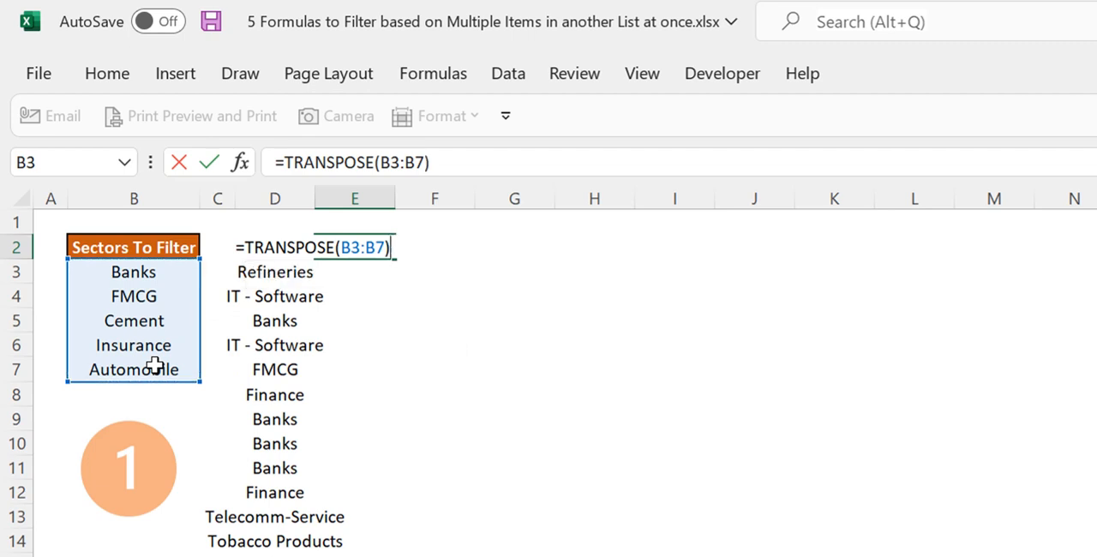
key(Return)
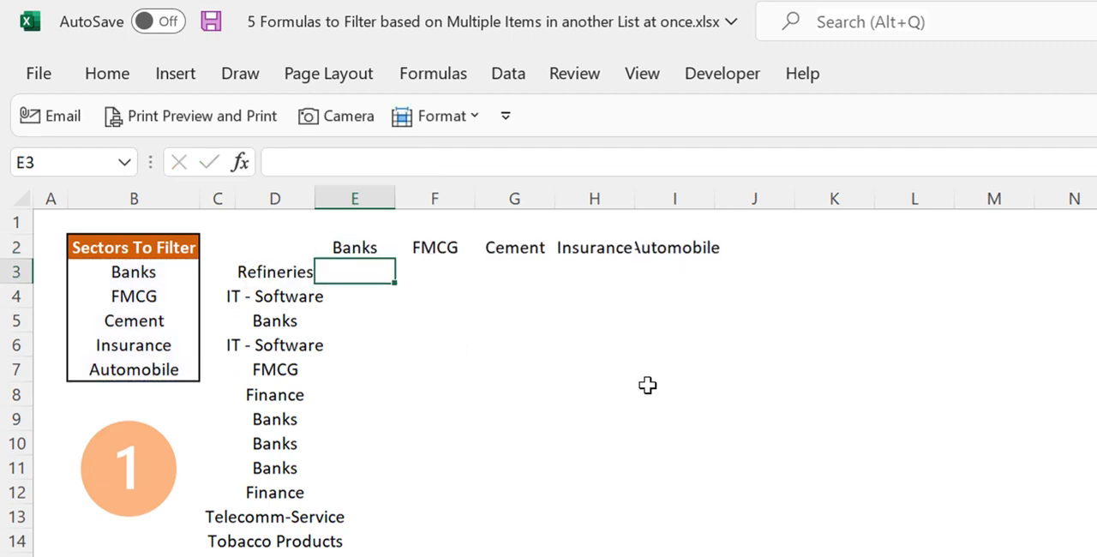
Enter the formula =D3#=E2# in E3 to compare the whole sector column with every transposed sector
text(=)
click(291, 274)
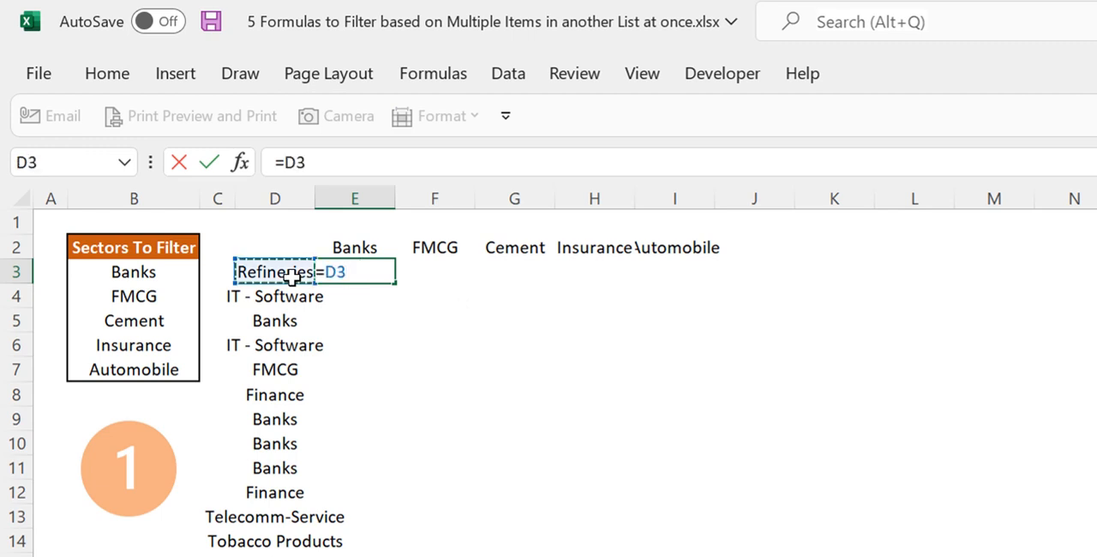
text(#=)
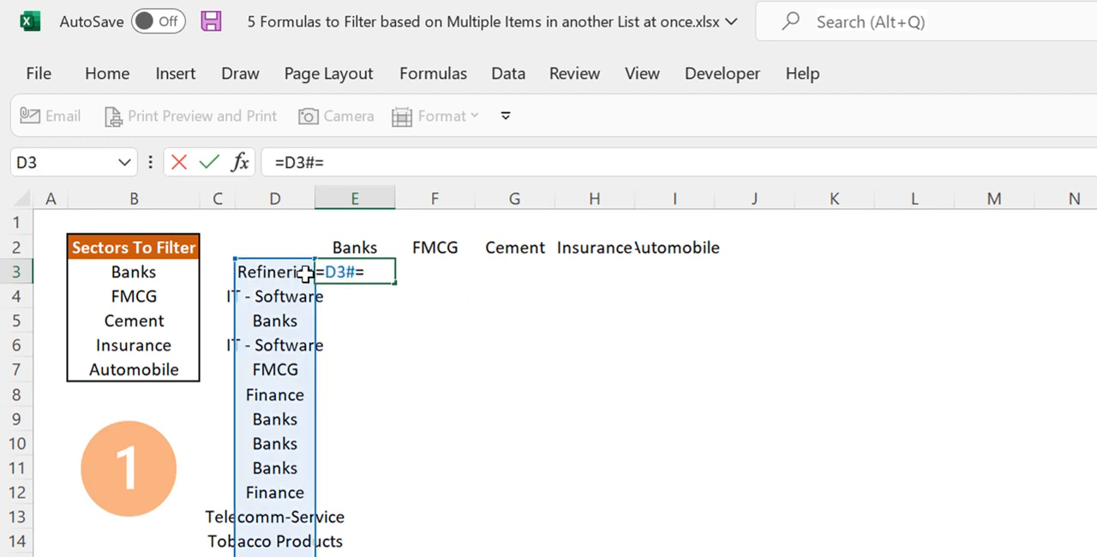
click(360, 247)
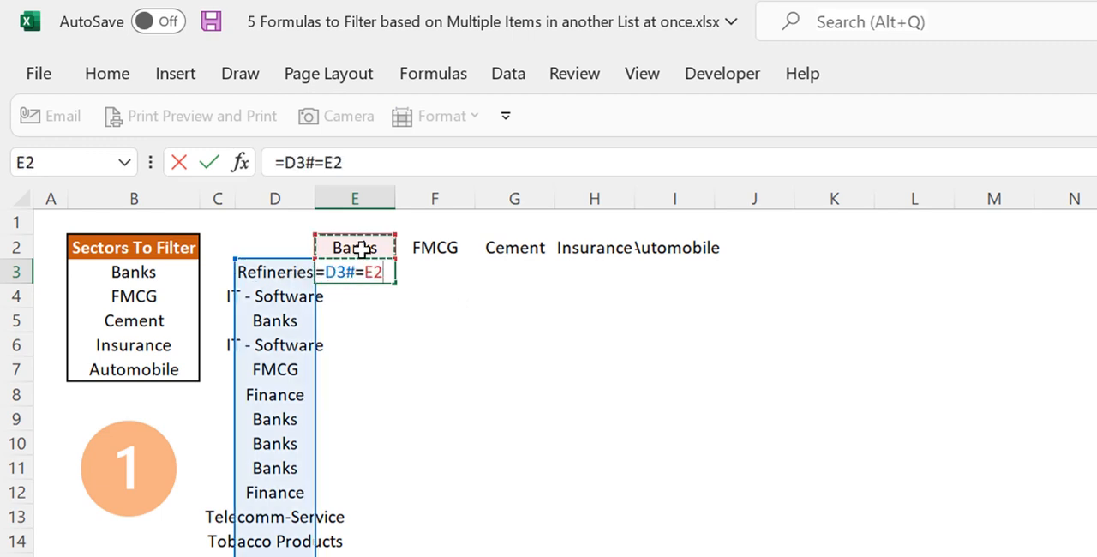
text(#)
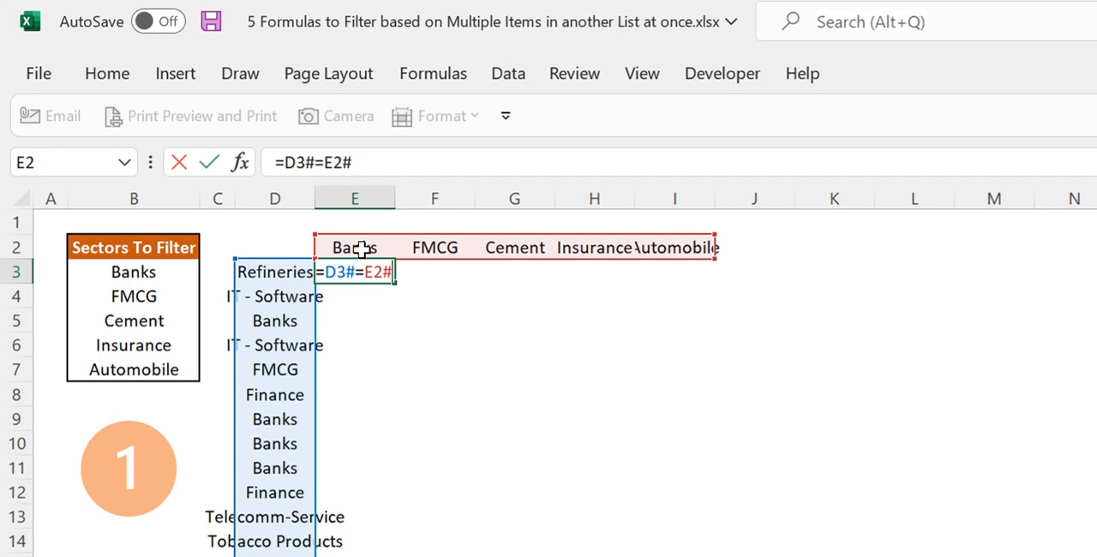
key(Return)
key(Up)
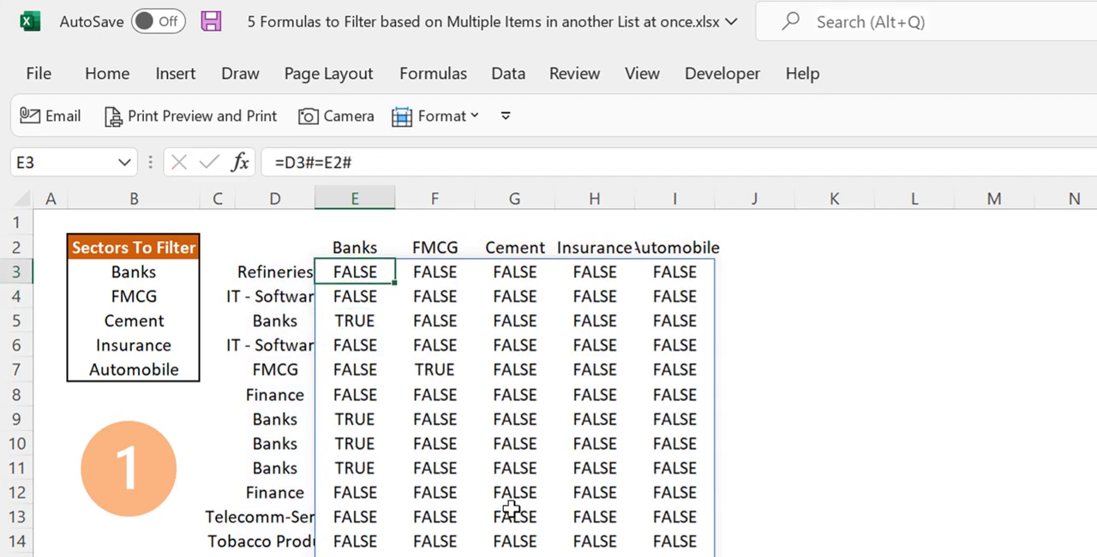
Convert the comparison in E3 to ones and zeros with =--(D3#=E2#), and inspect the Banks and FMCG rows E5:I5 and E7:I7
click(284, 162)
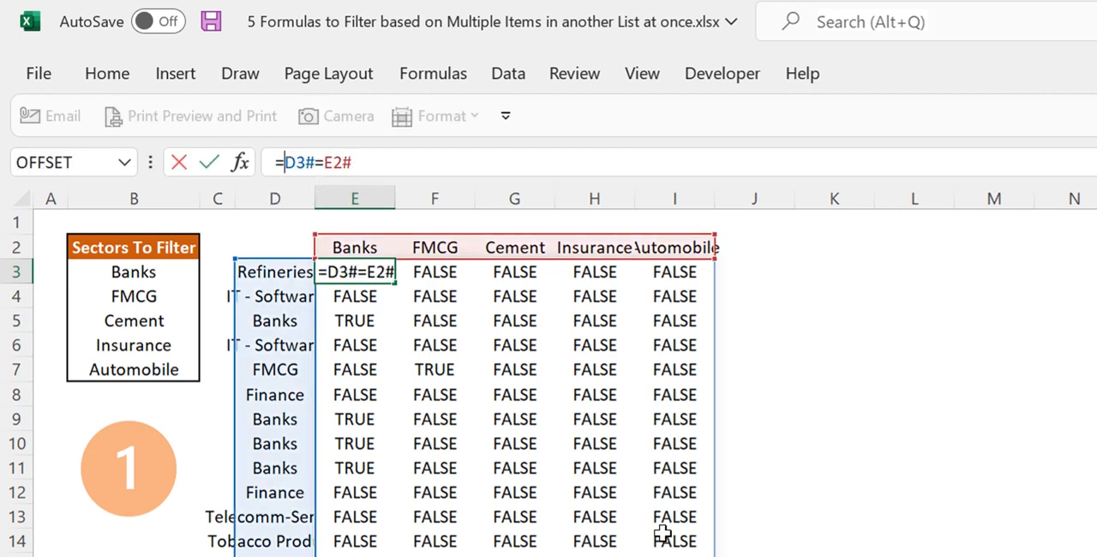
text(--)
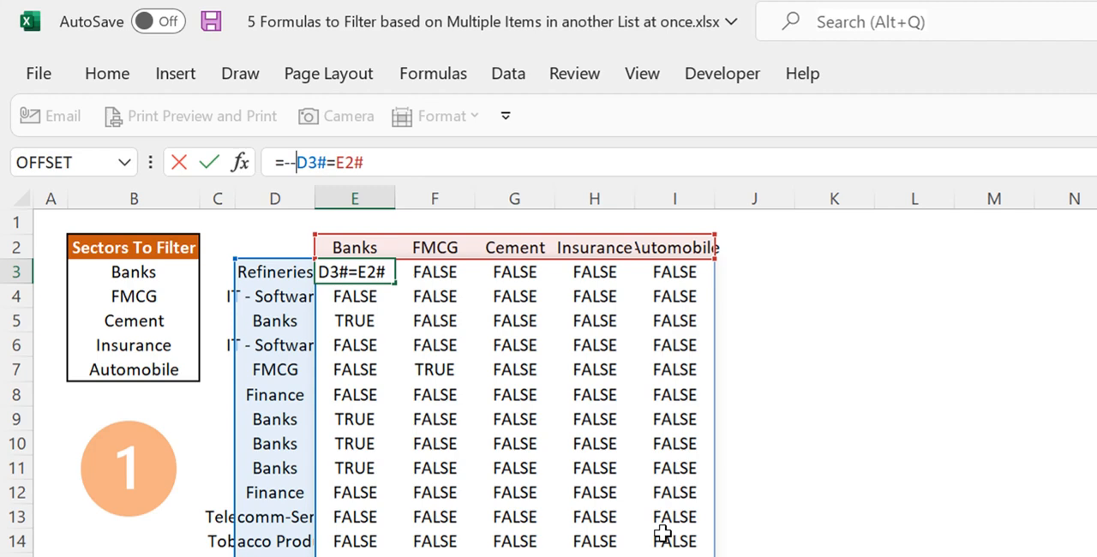
text(()
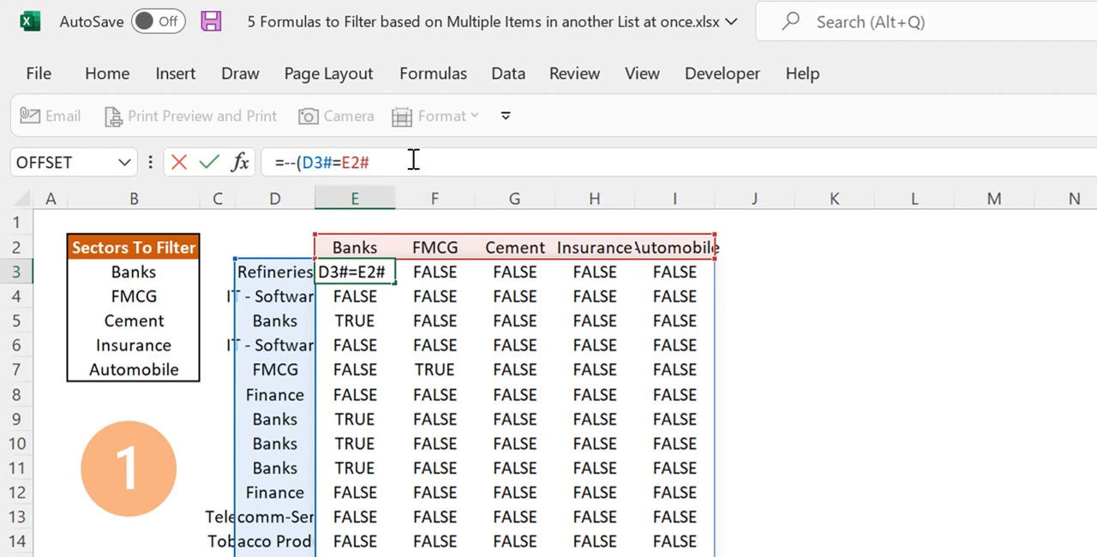
text())
key(Return)
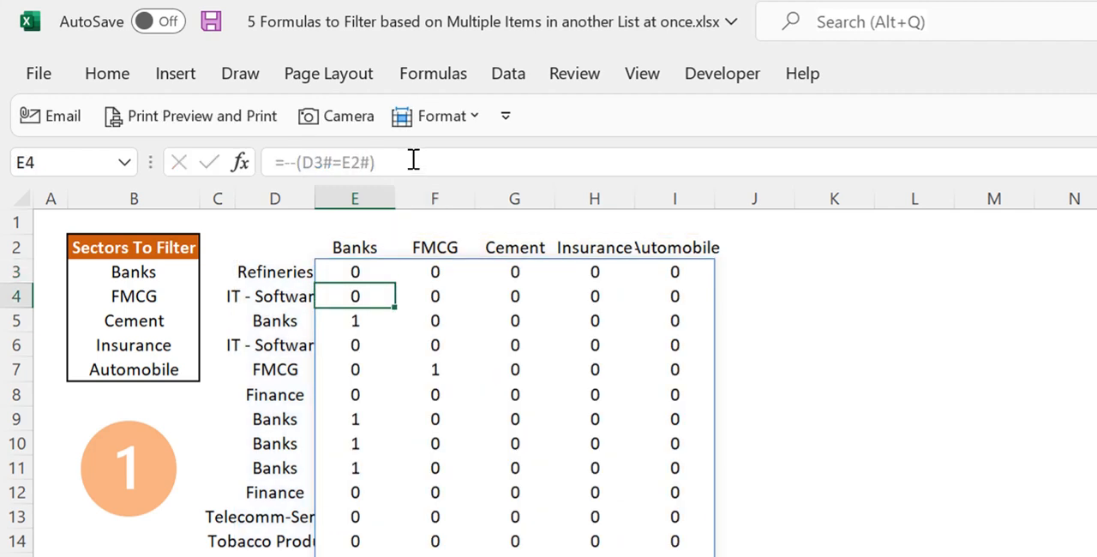
key(Up)
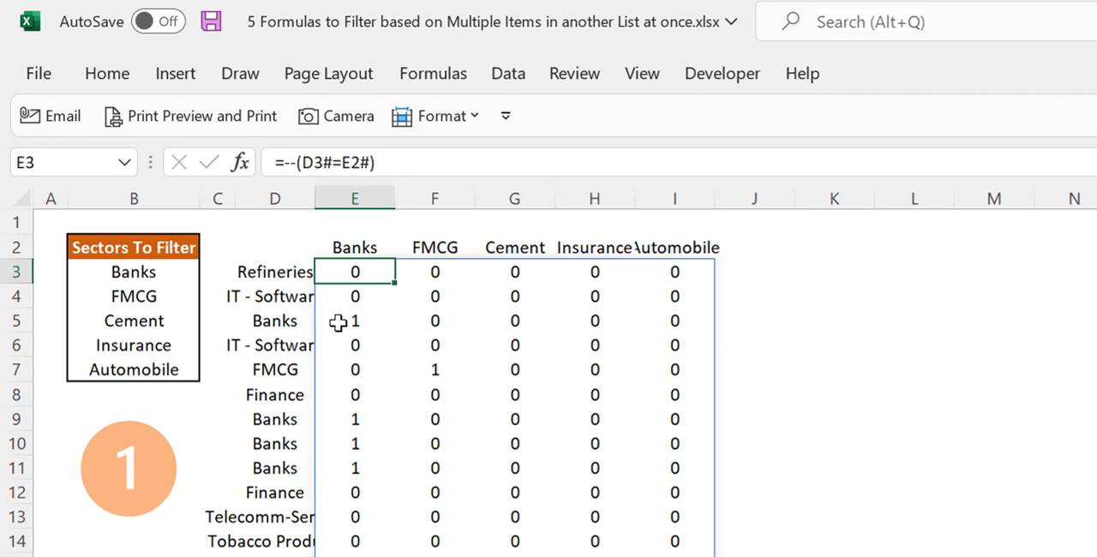
drag(343, 320, 675, 321)
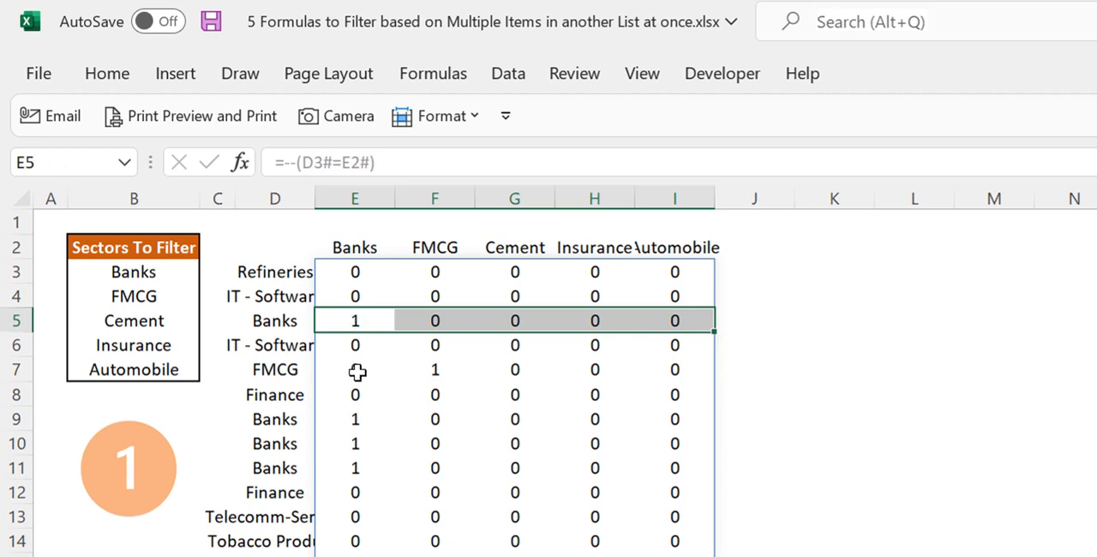
drag(354, 368, 669, 375)
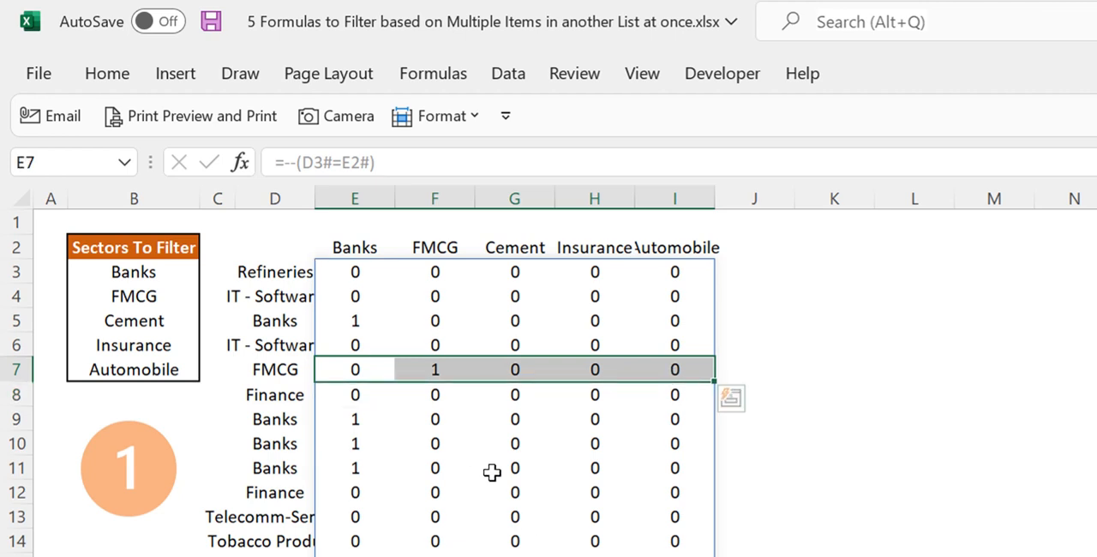
Enter the formula =SEQUENCE(ROWS(B3:B7),,1,0) in J3 to create a column of ones matching the sector list's row count
click(754, 271)
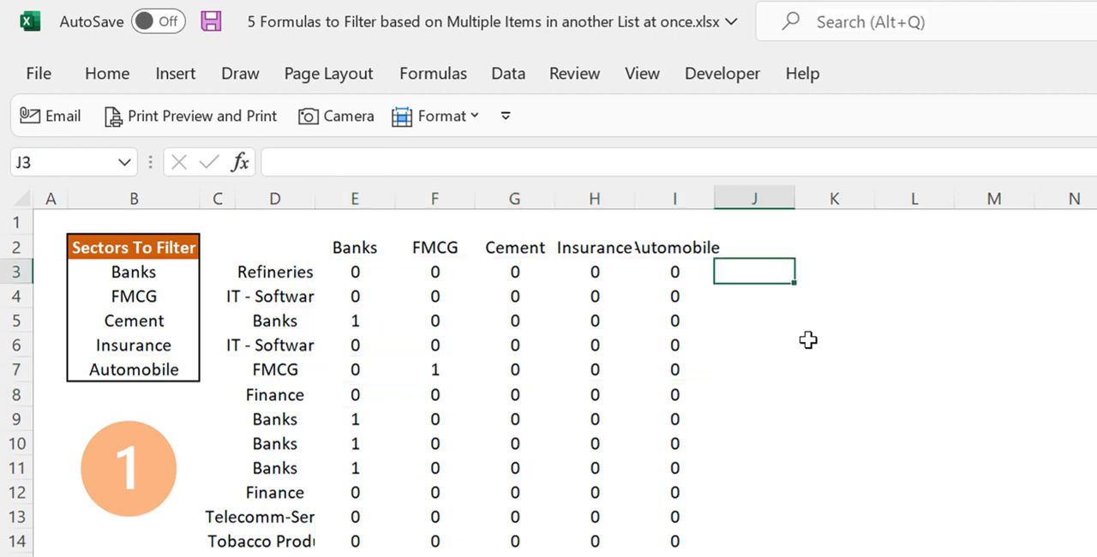
text(=)
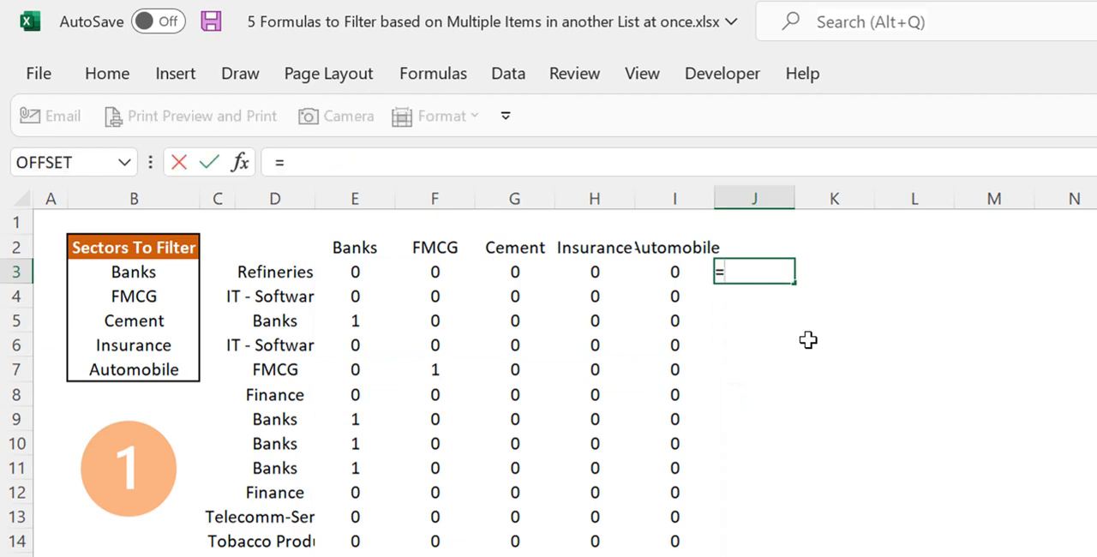
text(seq)
key(Tab)
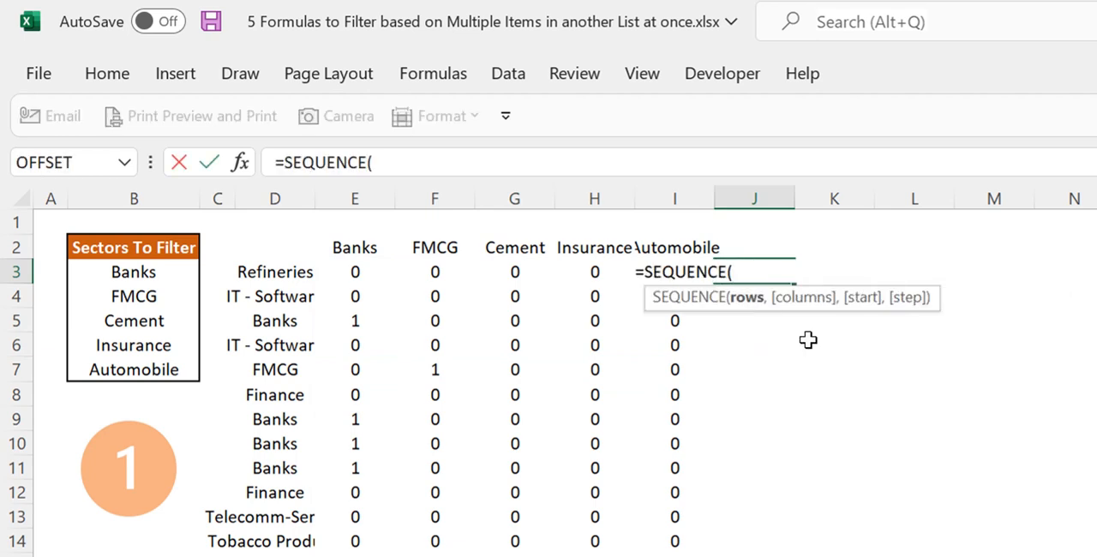
text(rows)
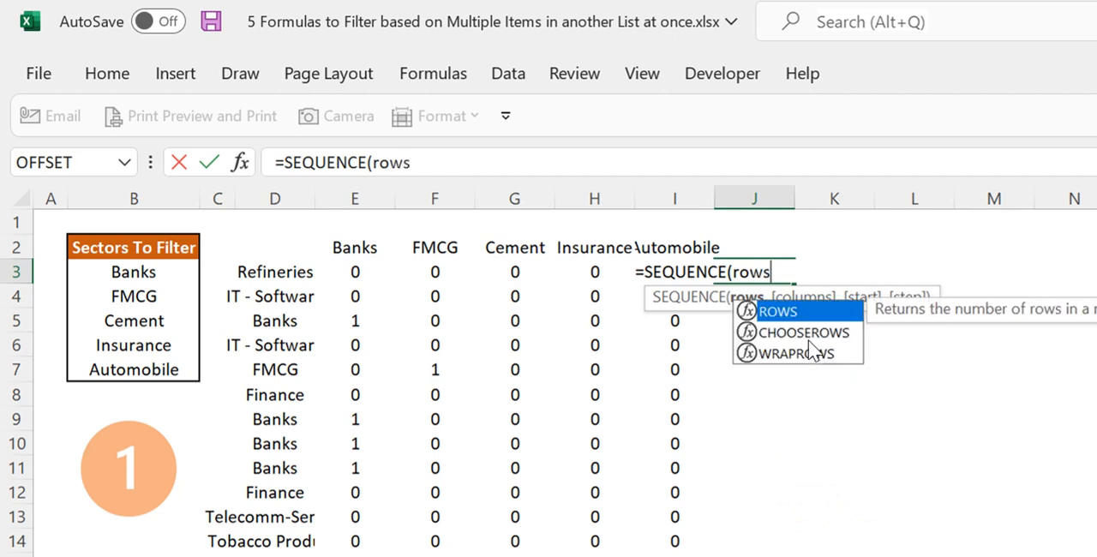
key(Tab)
drag(166, 276, 169, 367)
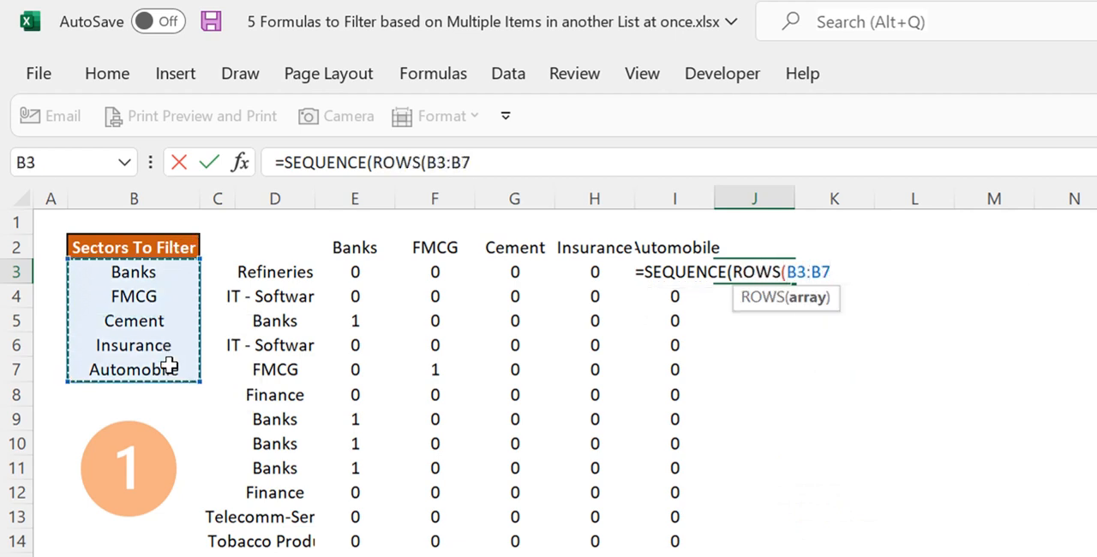
text(),,)
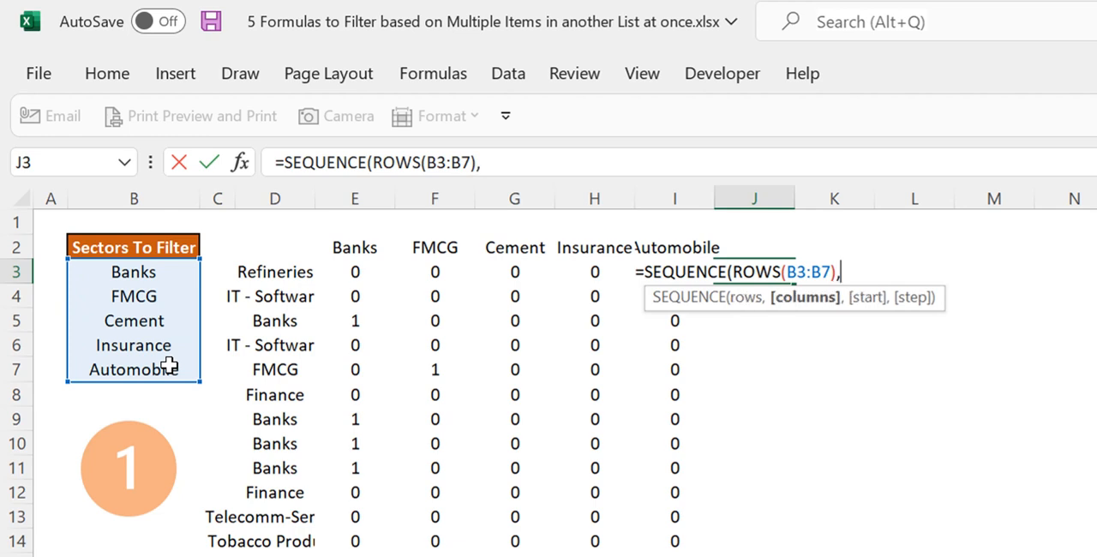
text(,0)
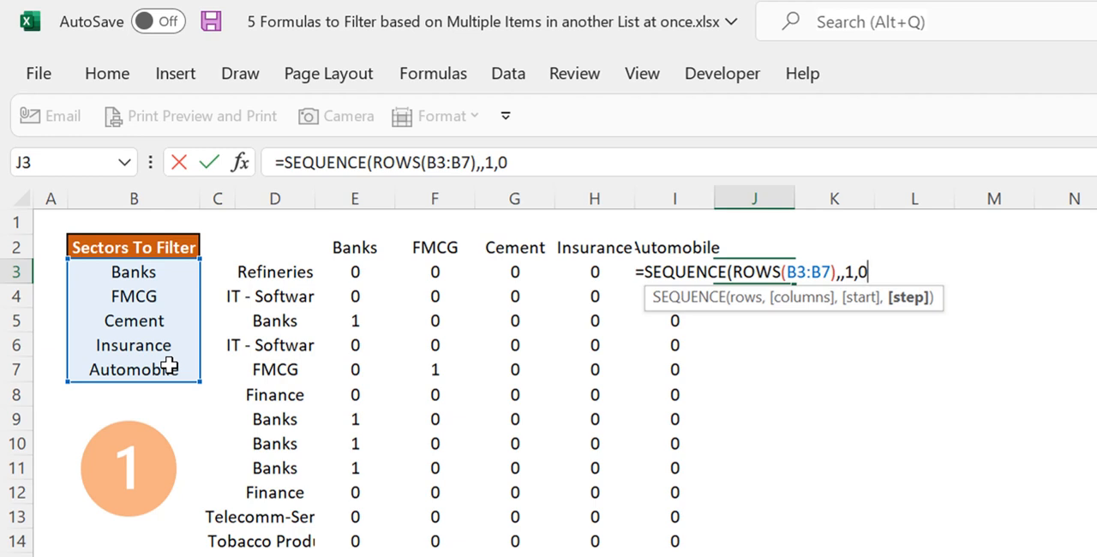
text())
key(Return)
key(Up)
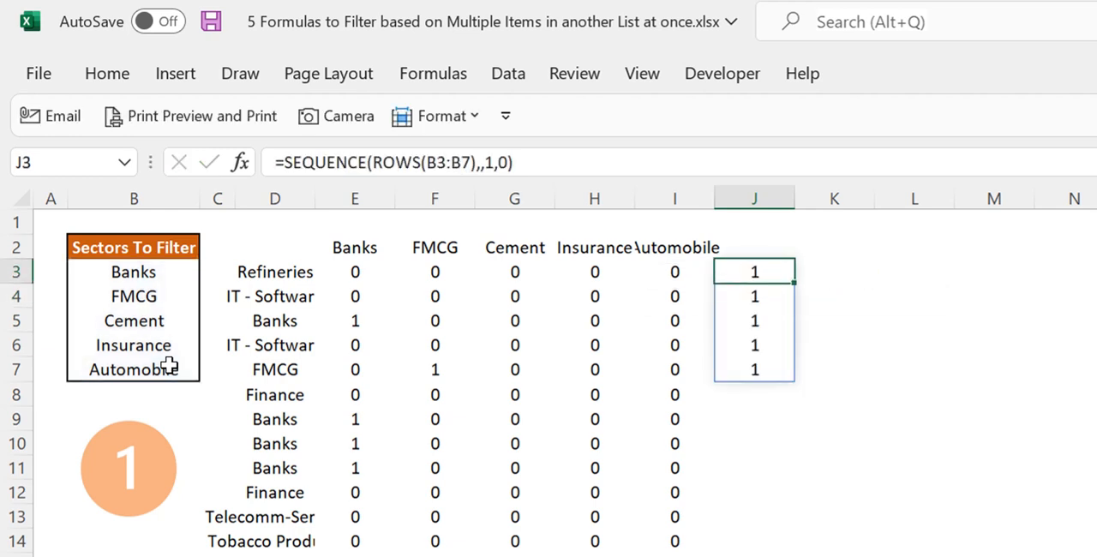
Enter the formula =MMULT(E3#,J3#) in K3 to sum each row of the match matrix, and check it against E3:I3
click(874, 263)
click(855, 271)
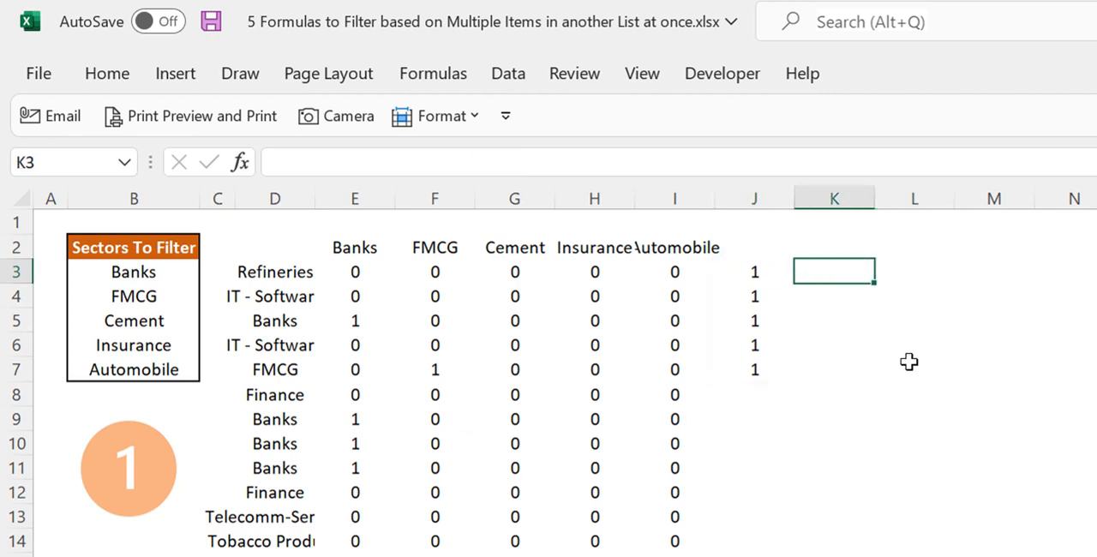
key(F2)
text(=mmul)
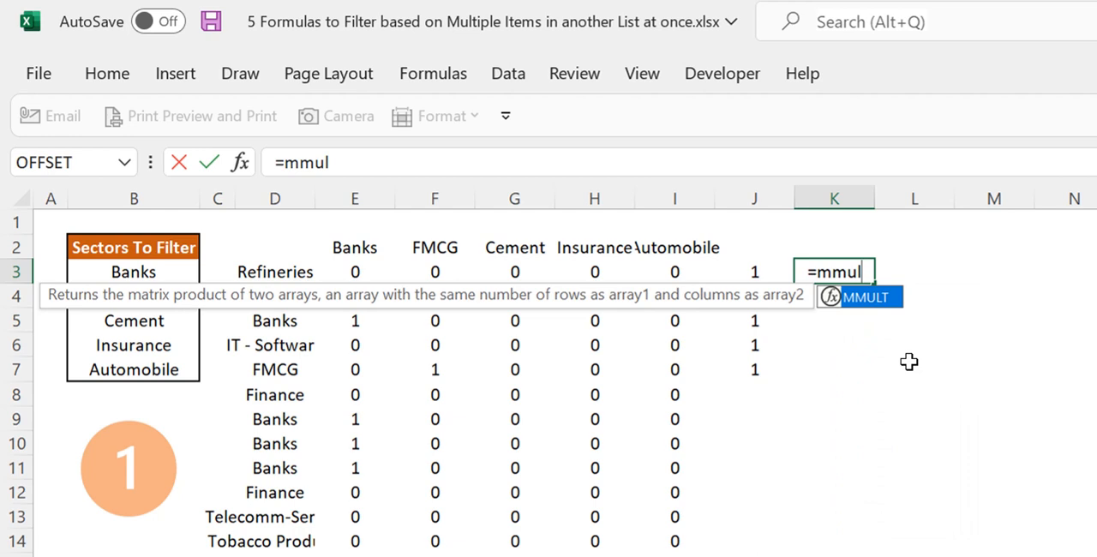
key(Tab)
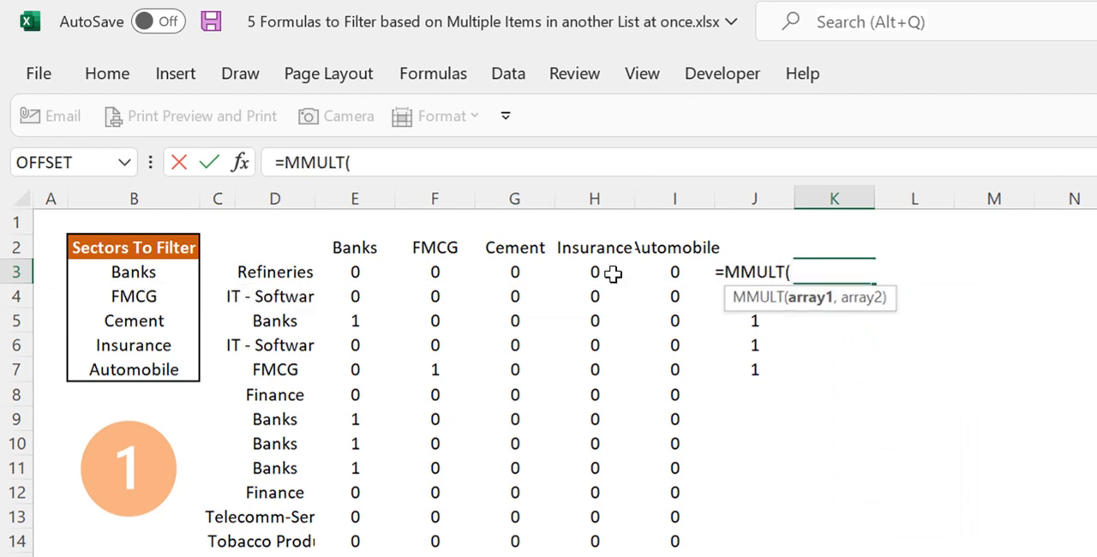
click(360, 271)
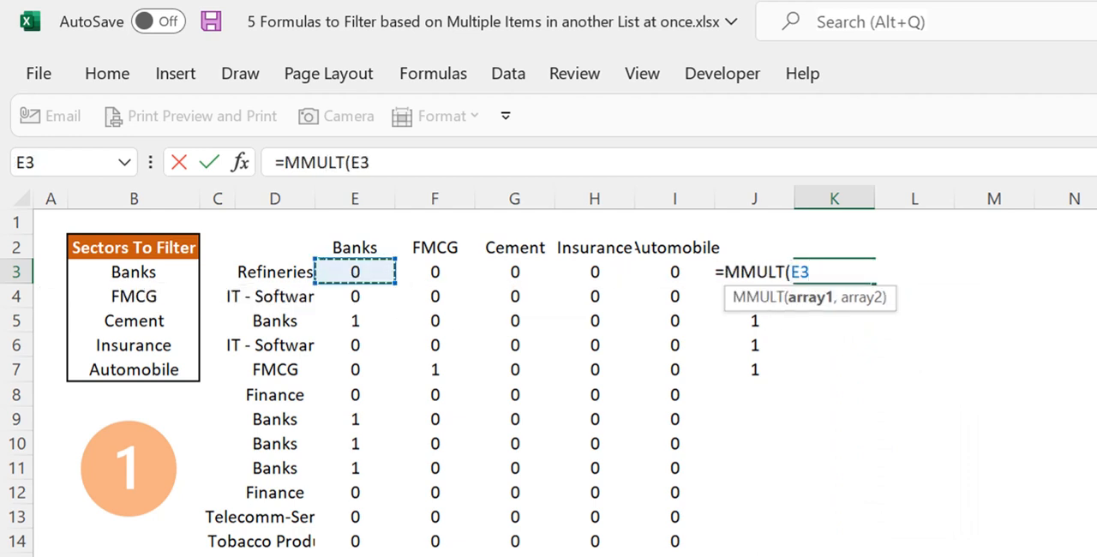
text(#,)
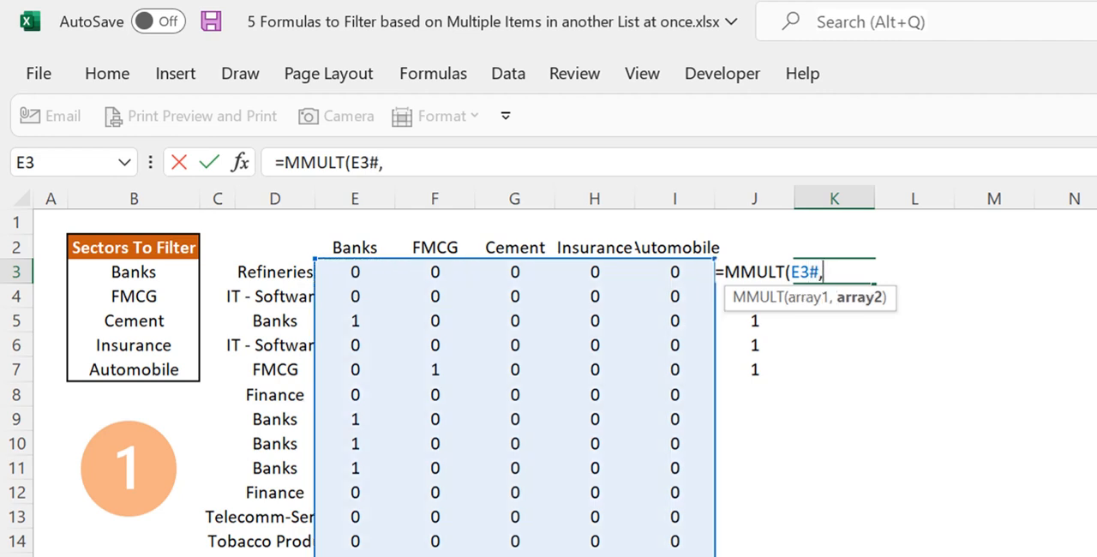
key(Left)
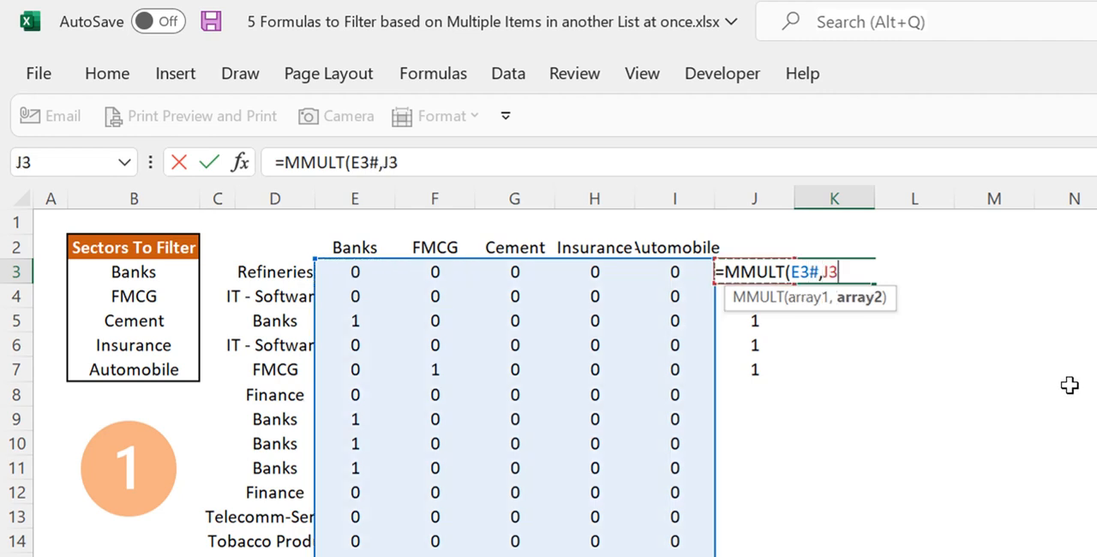
text(#)
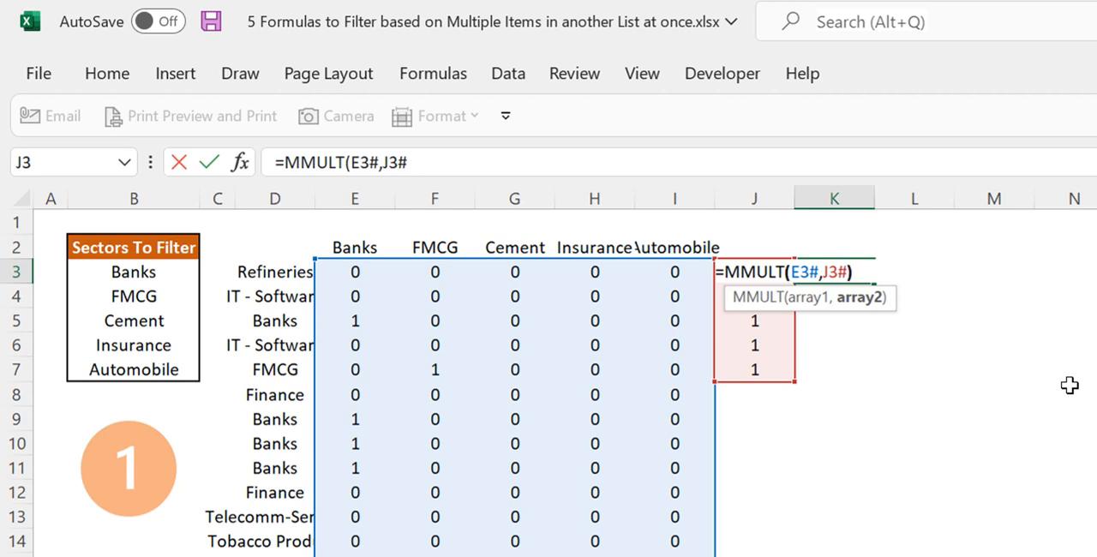
text())
key(Return)
key(Up)
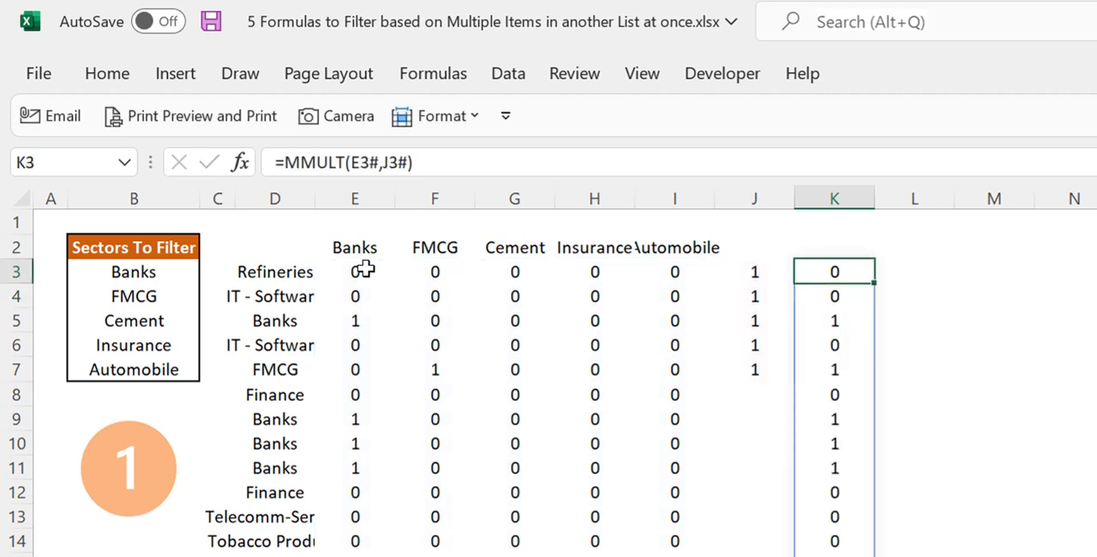
drag(366, 267, 664, 275)
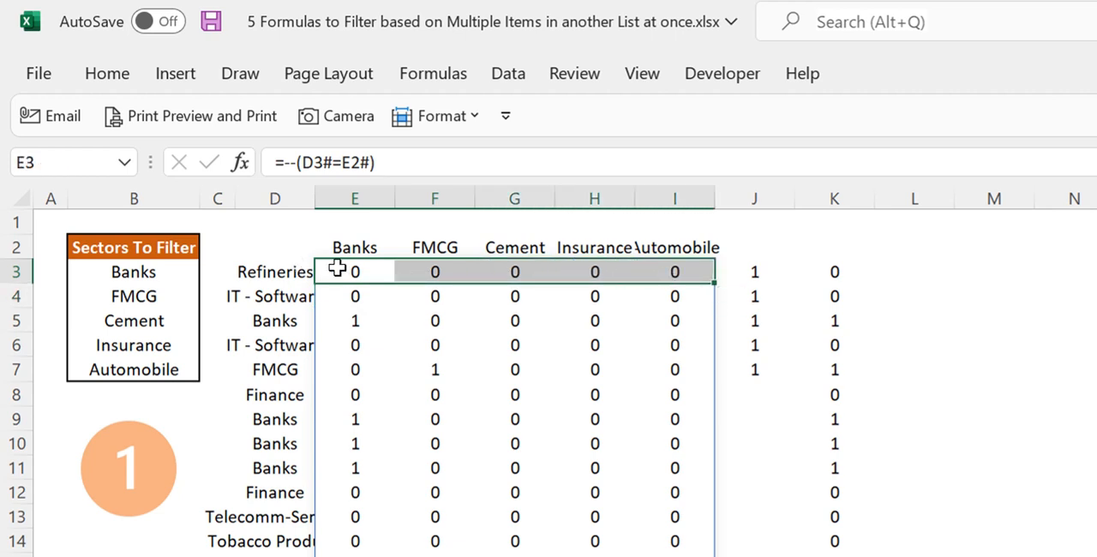
Compare the Banks and FMCG match rows E5:I5 and E7:I7 with their row sums in K5 and K7
click(825, 271)
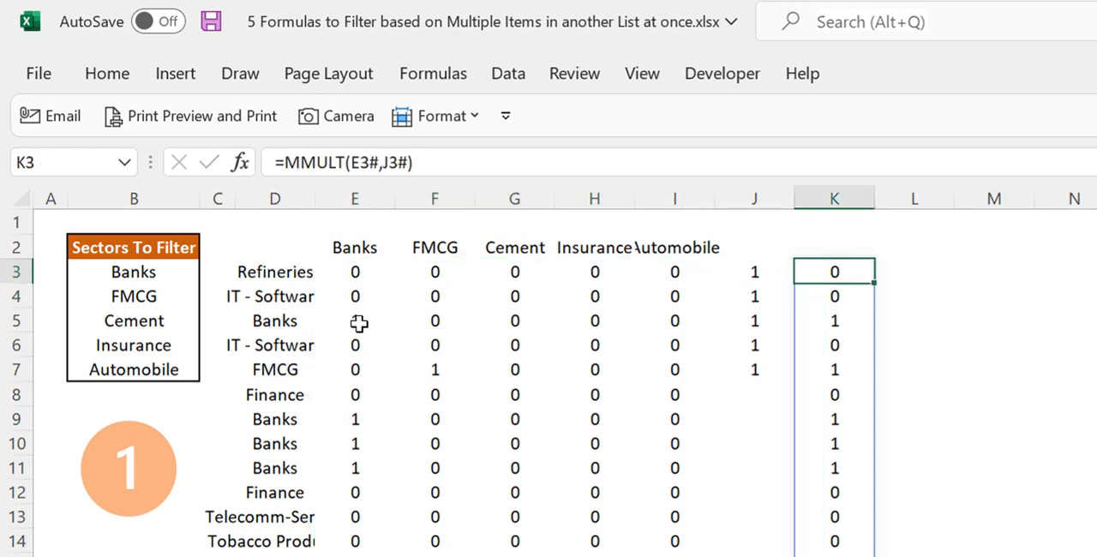
drag(360, 321, 711, 329)
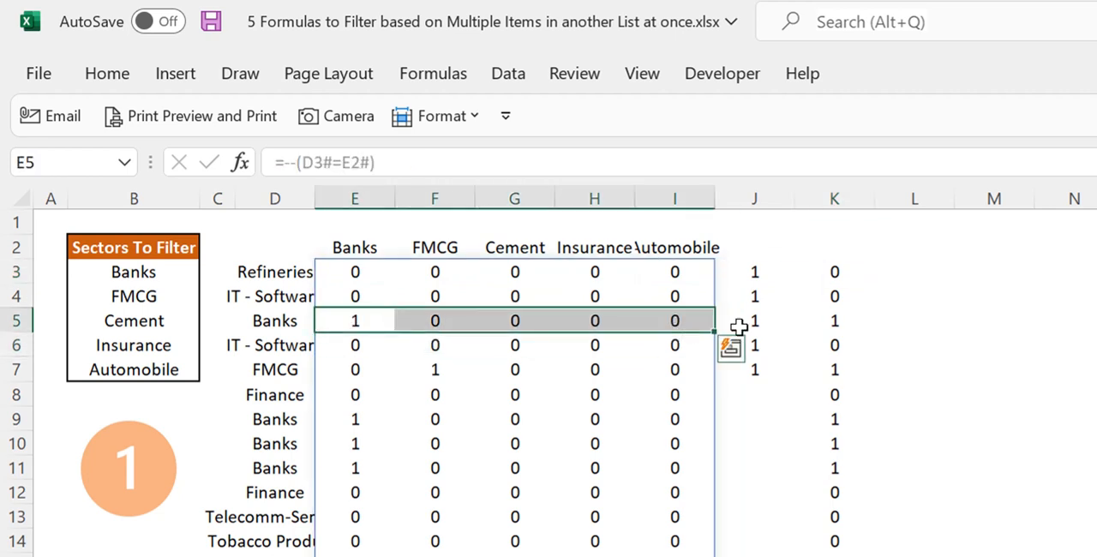
click(831, 323)
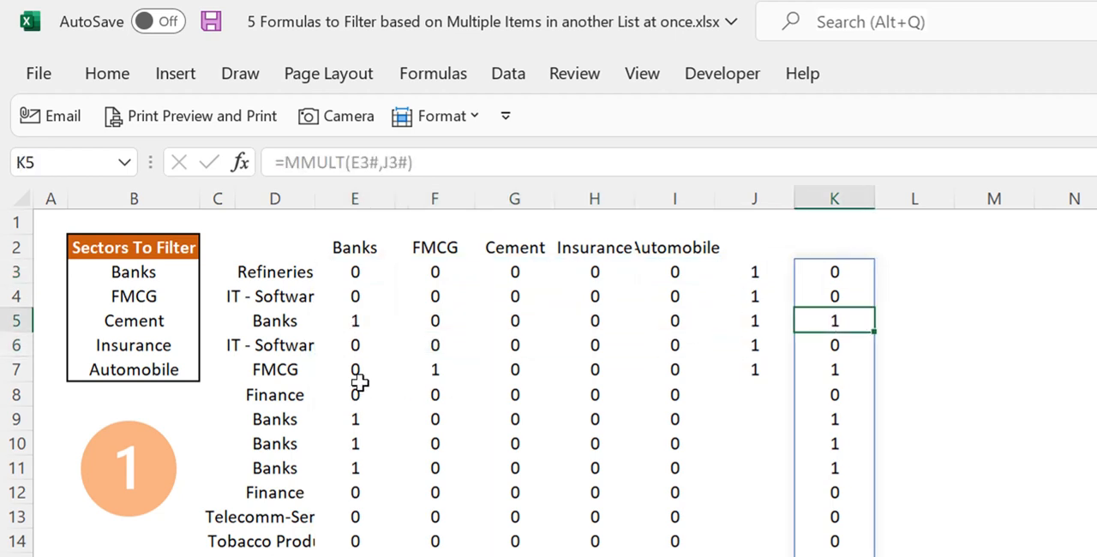
drag(350, 369, 678, 372)
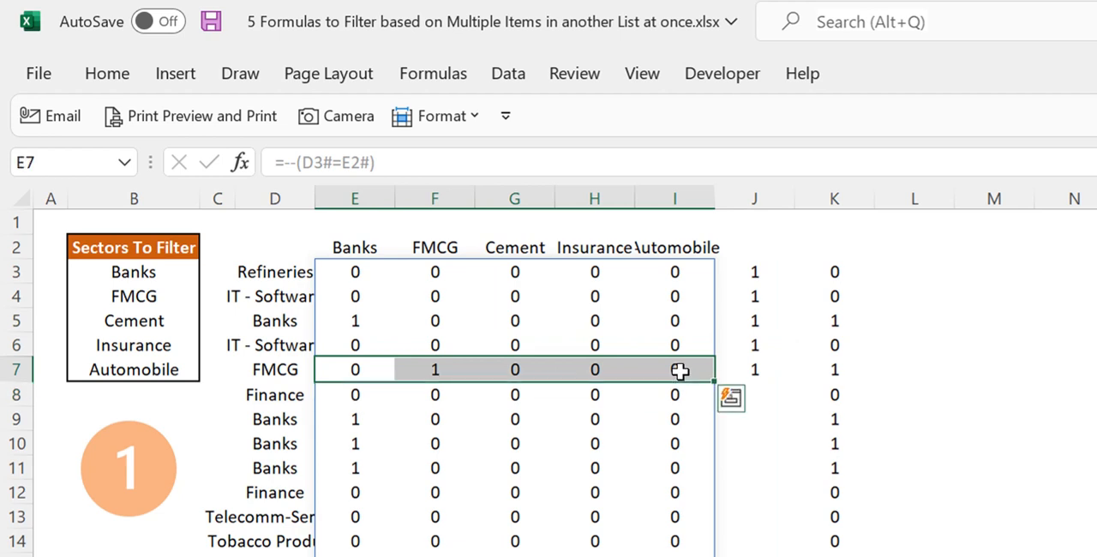
click(838, 371)
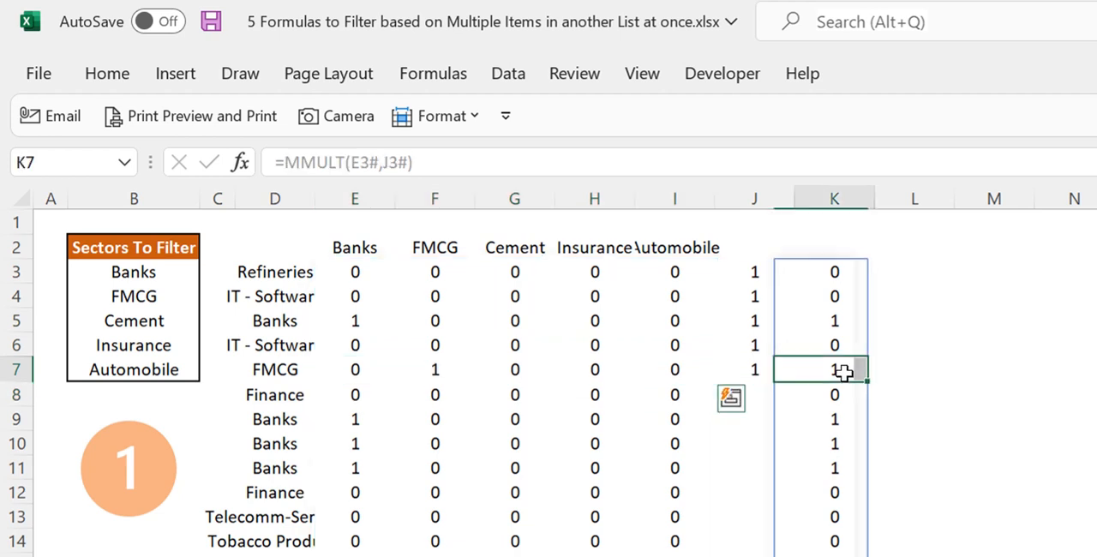
Enter the formula =FILTER(CompsList,K3#) in L3 to return only the companies whose sector matches the list
click(946, 266)
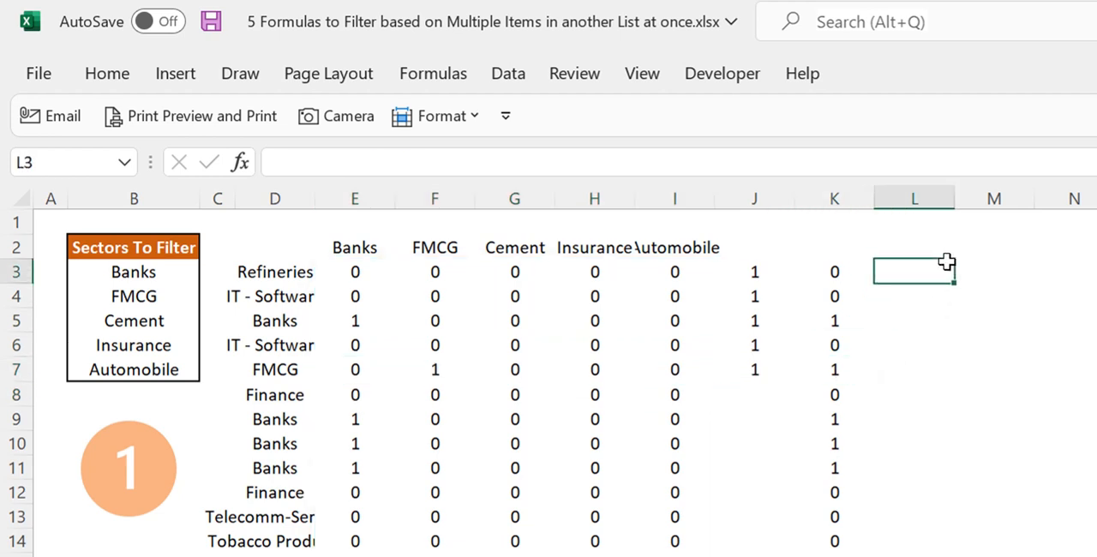
text(=)
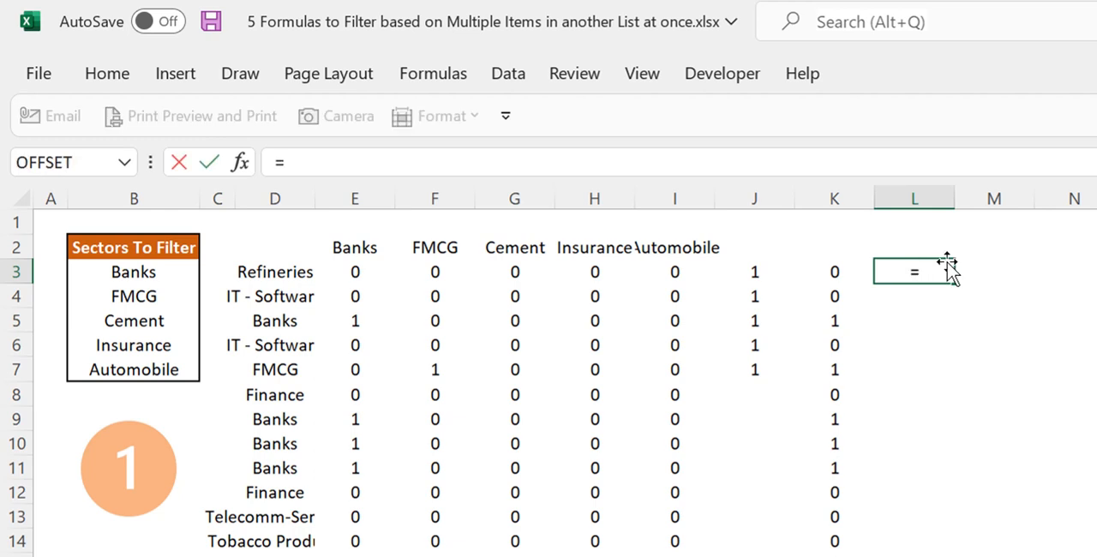
text(fil)
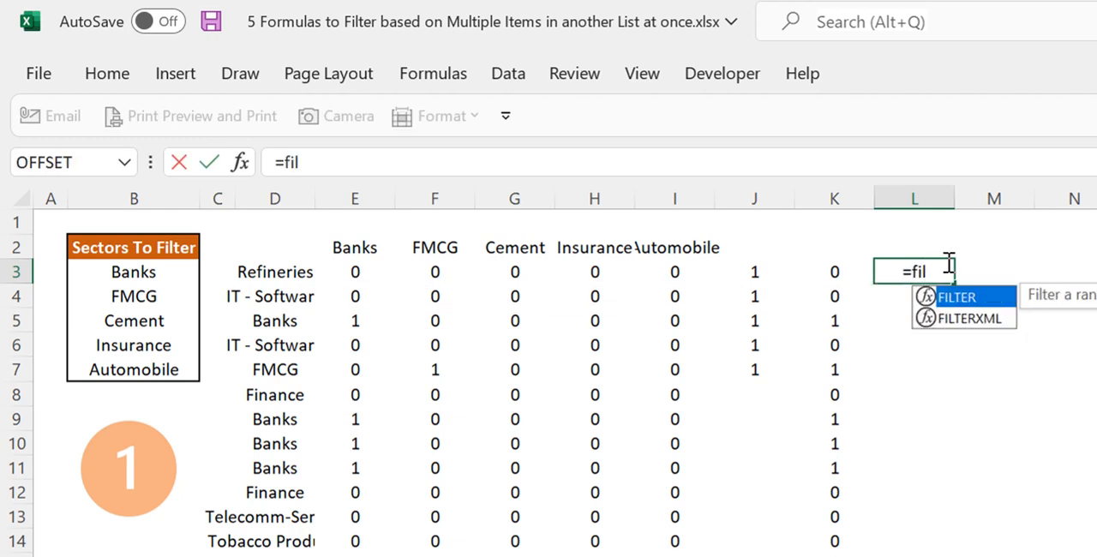
key(Tab)
text(com)
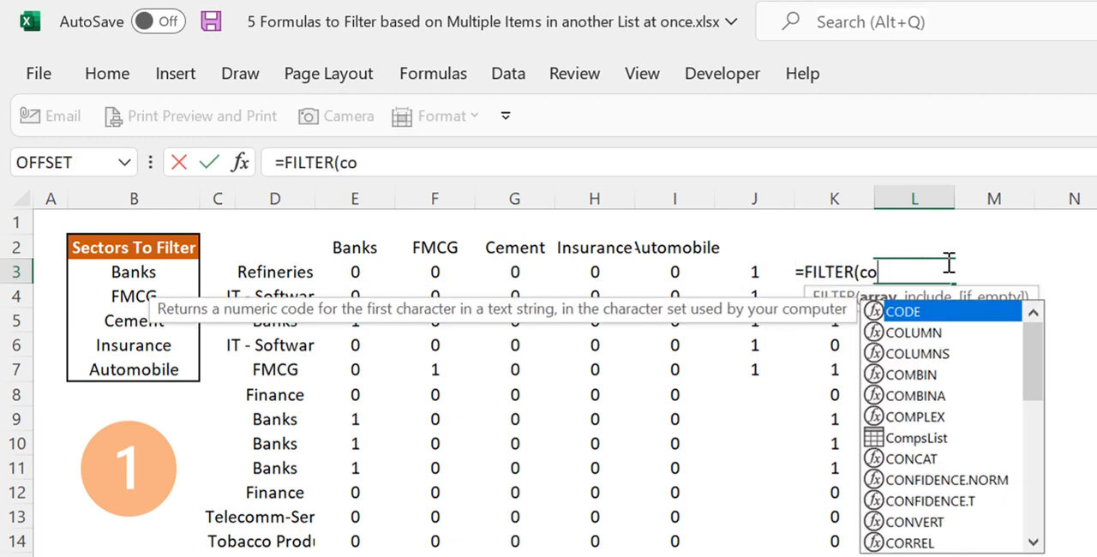
key(Down)
key(Down)
key(Down)
key(Tab)
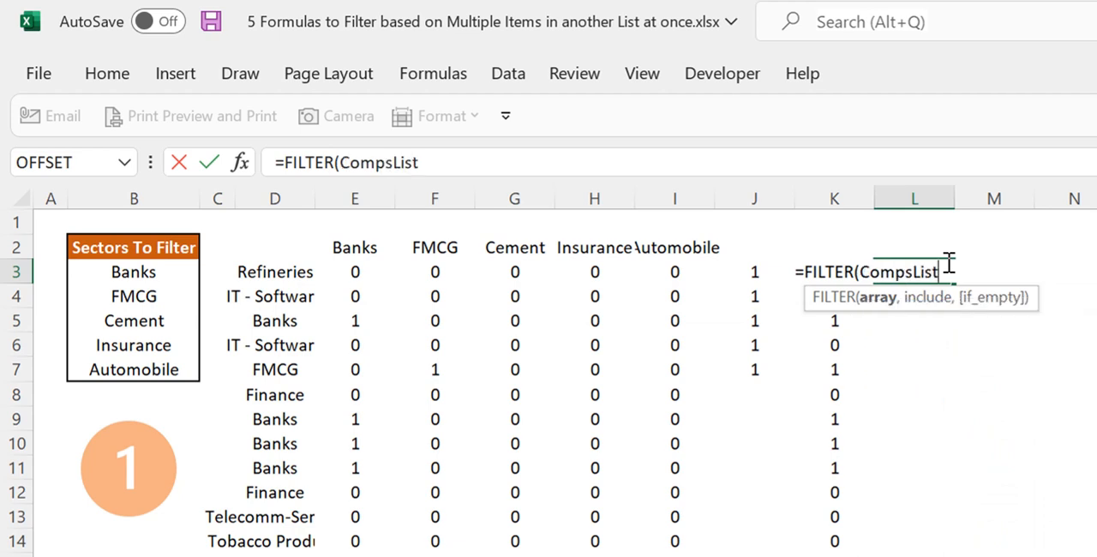
text(,)
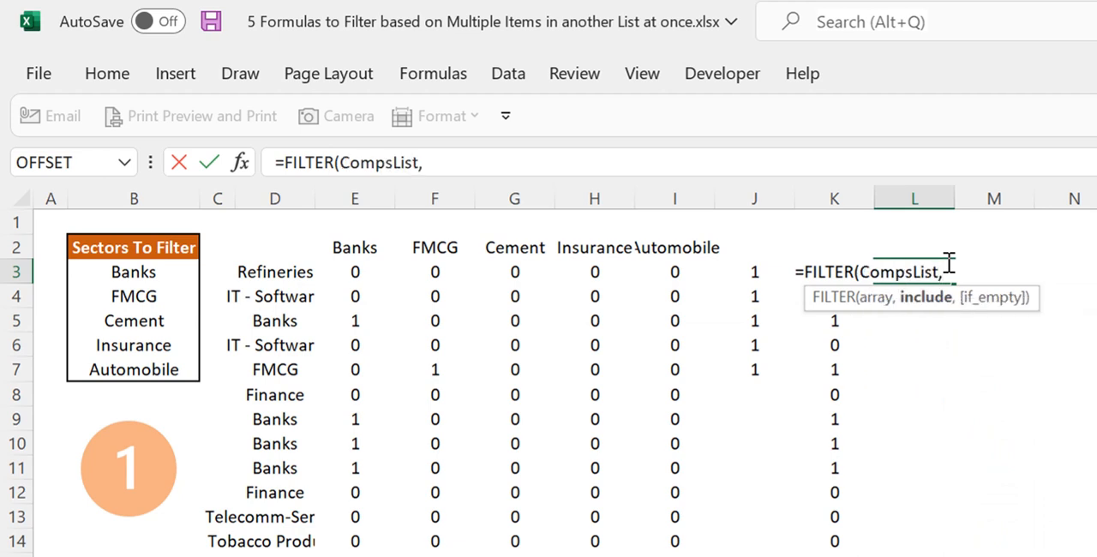
click(832, 240)
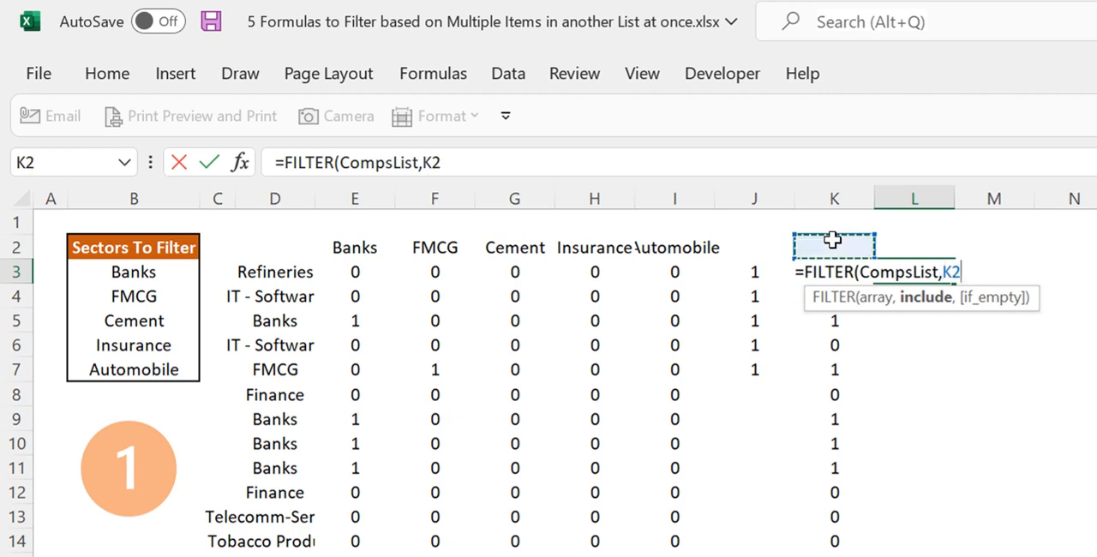
key(Down)
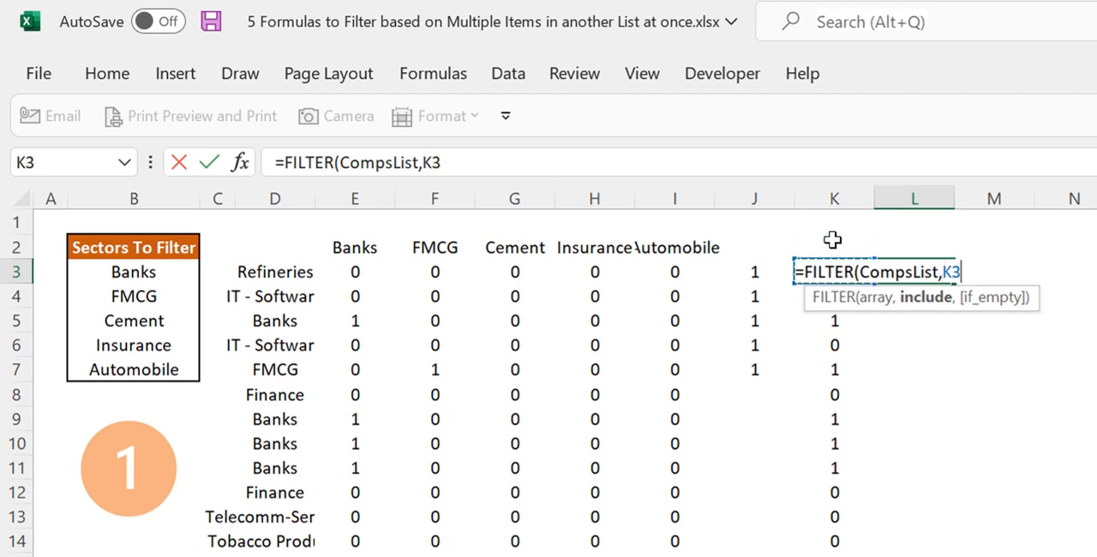
text(#))
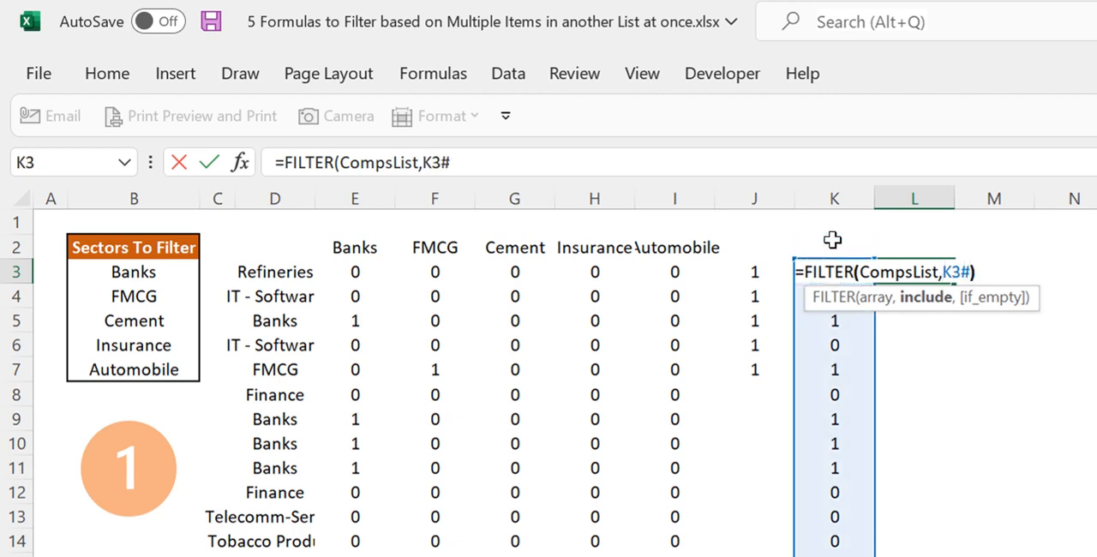
key(Return)
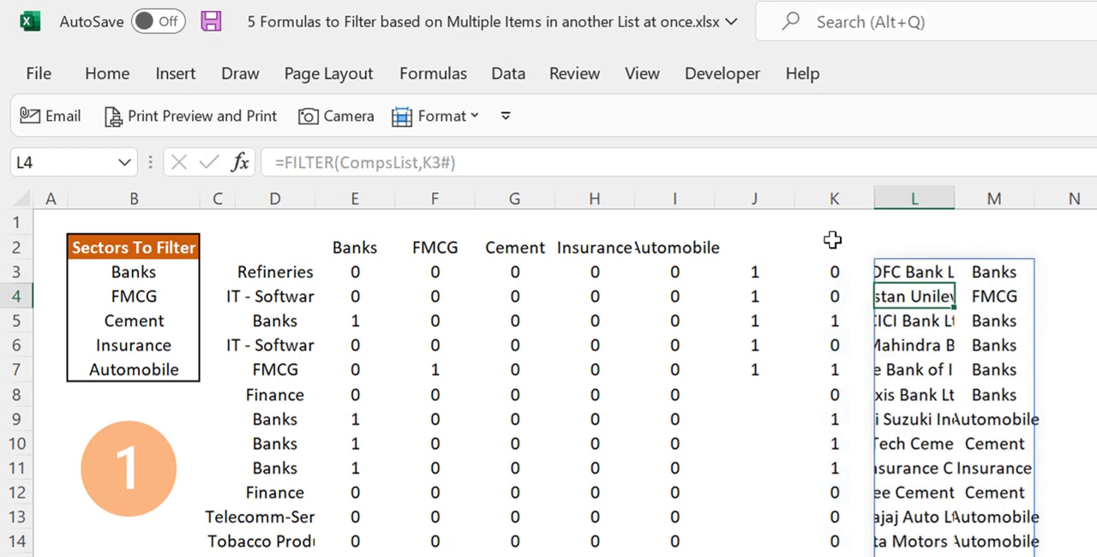
Autofit the widths of columns L and M to the filtered company names and sectors
key(Up)
drag(932, 197, 1033, 197)
double_click(1033, 197)
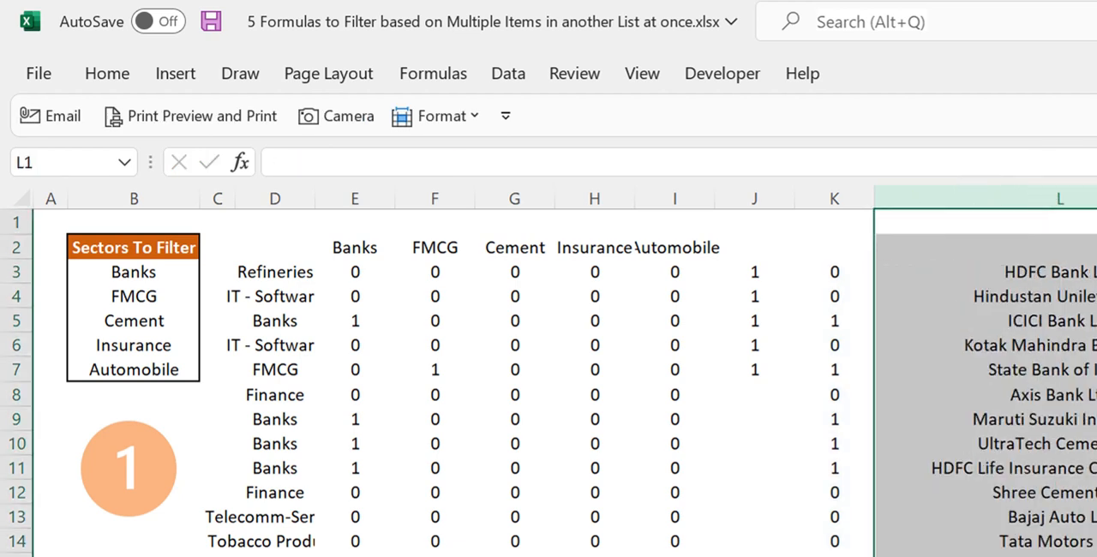
click(1062, 318)
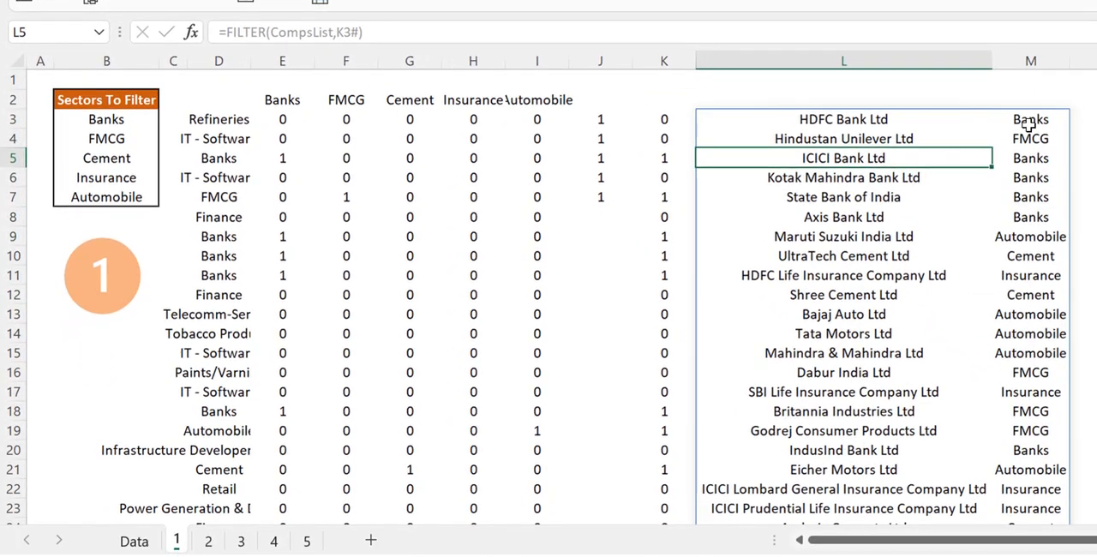
Examine the filtered companies and sectors in columns L and M against the Sectors To Filter list in B3:B7
click(1028, 125)
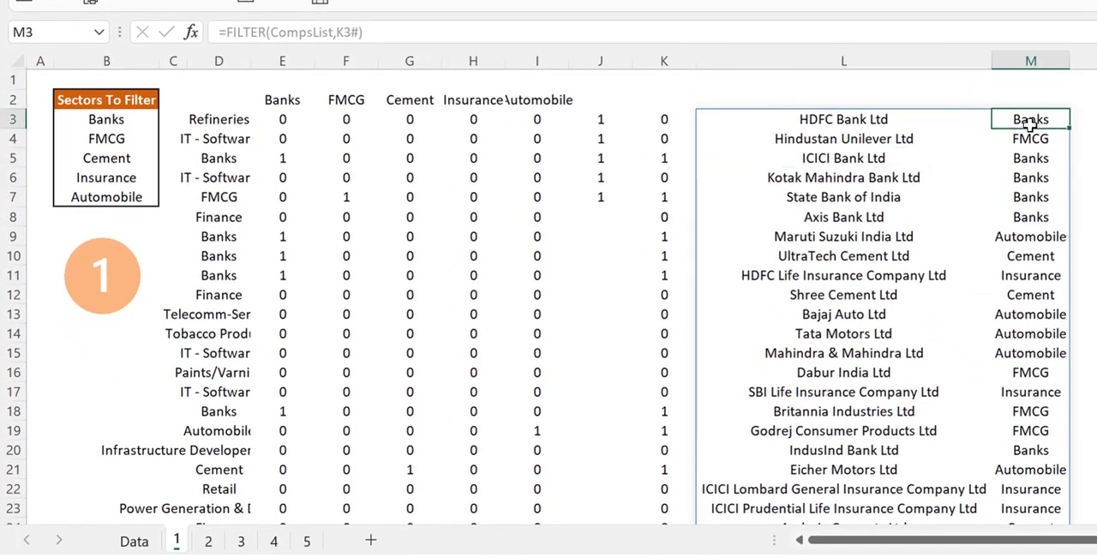
click(1047, 232)
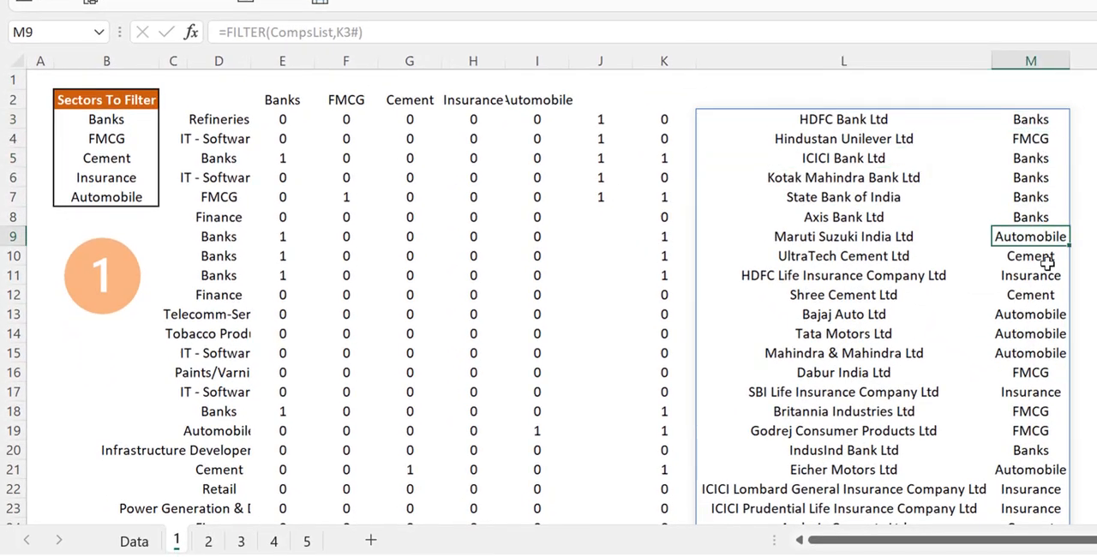
click(1039, 259)
click(978, 296)
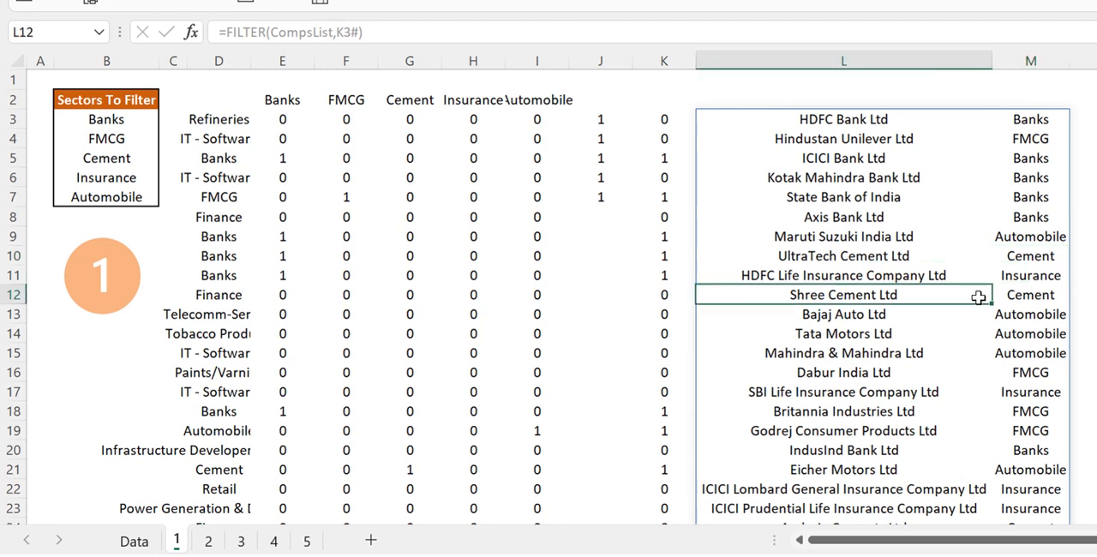
click(115, 123)
drag(120, 146, 111, 192)
click(809, 160)
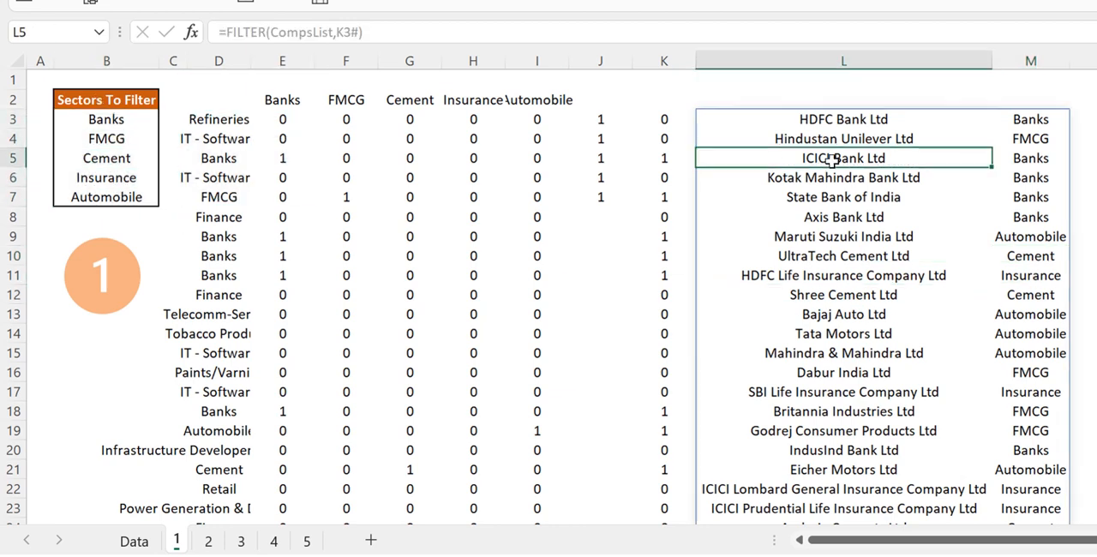
click(738, 119)
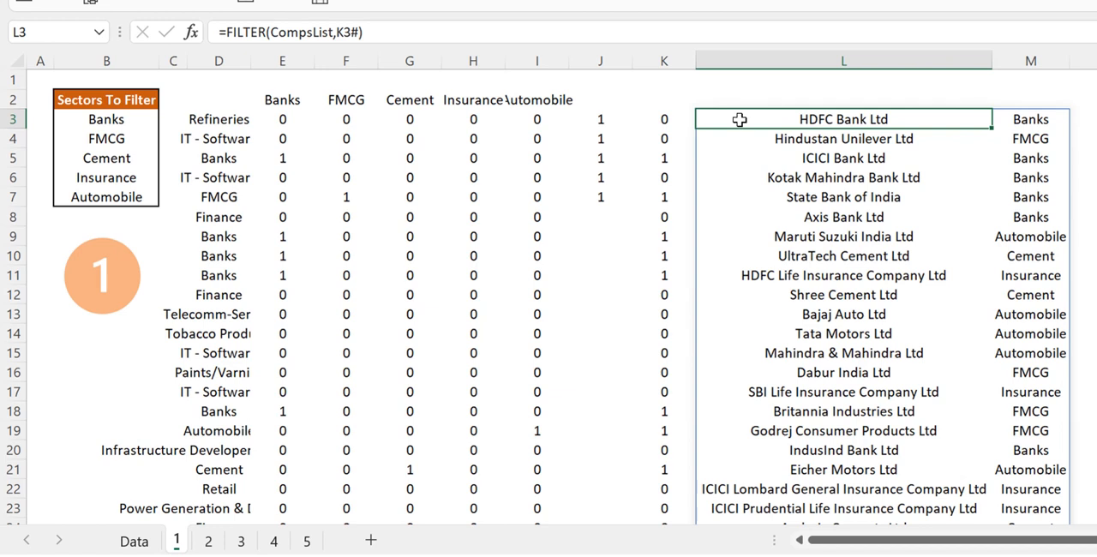
click(495, 180)
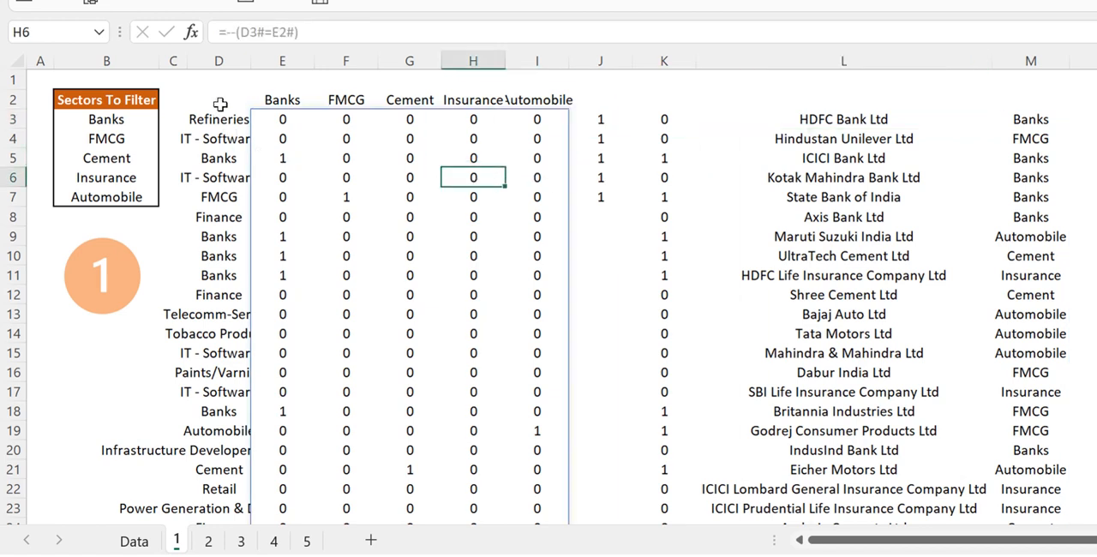
Copy the formulas in D2:E3 from sheet 1 to D2 on sheet 2, and check the pasted formula in E3
drag(221, 105, 274, 120)
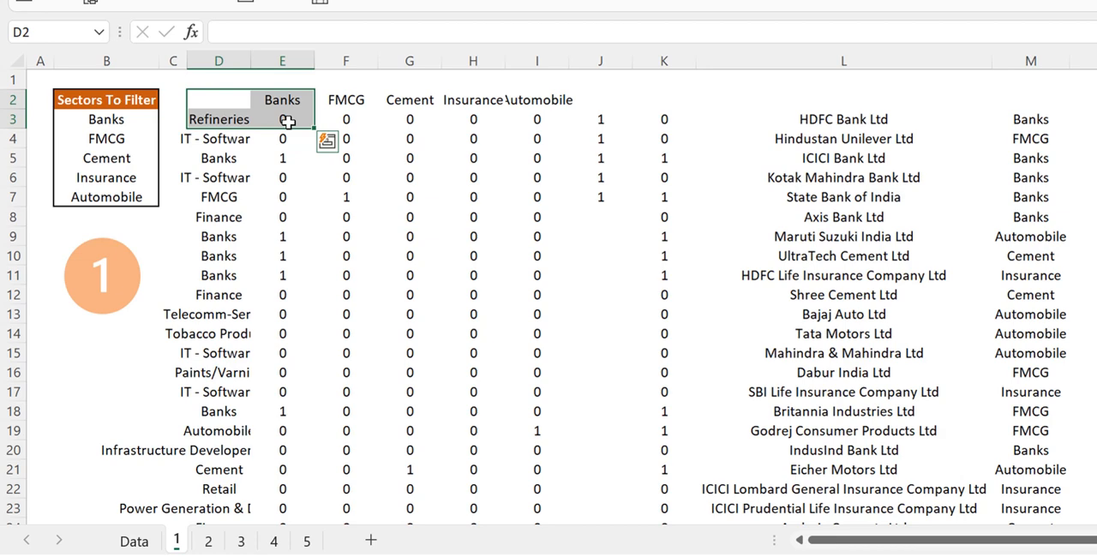
key(ctrl+c)
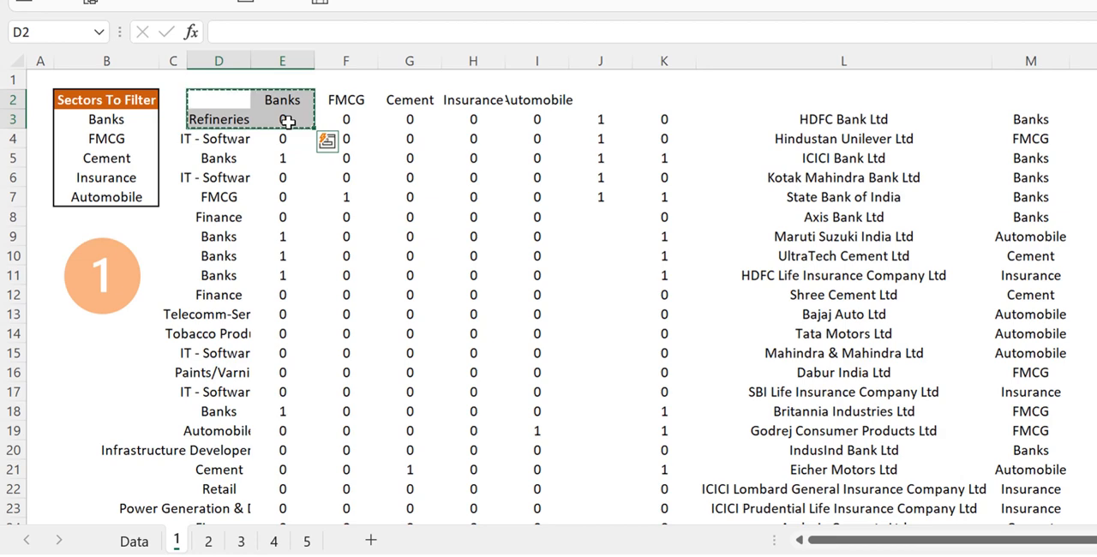
click(207, 545)
click(207, 544)
click(220, 119)
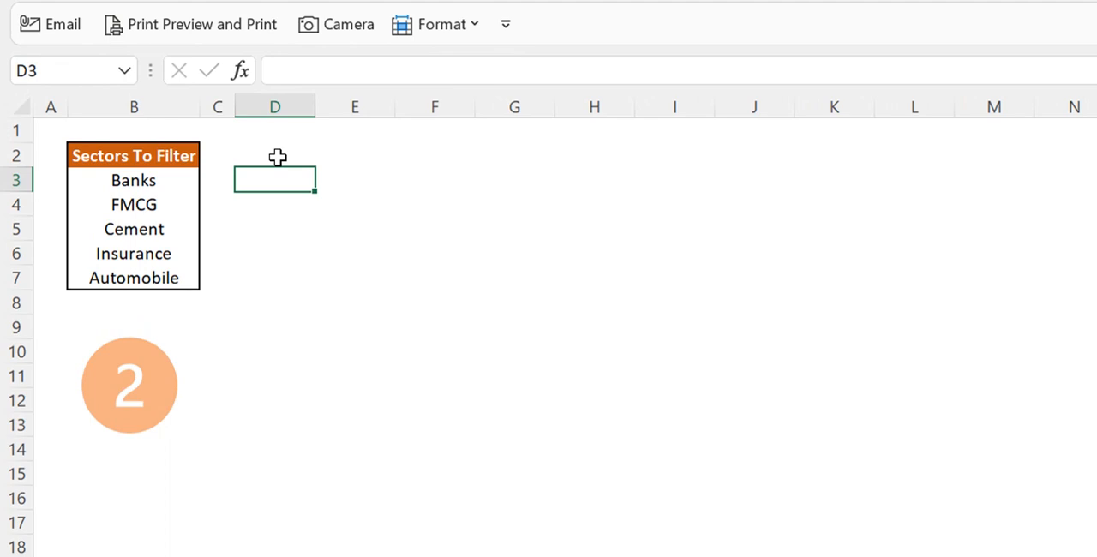
click(277, 157)
key(ctrl+v)
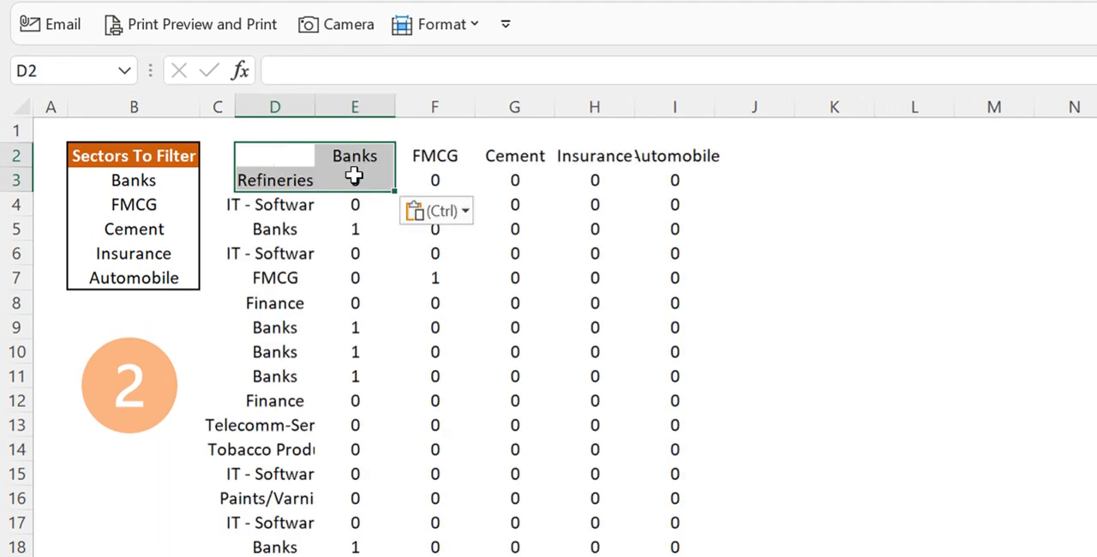
click(641, 198)
click(351, 180)
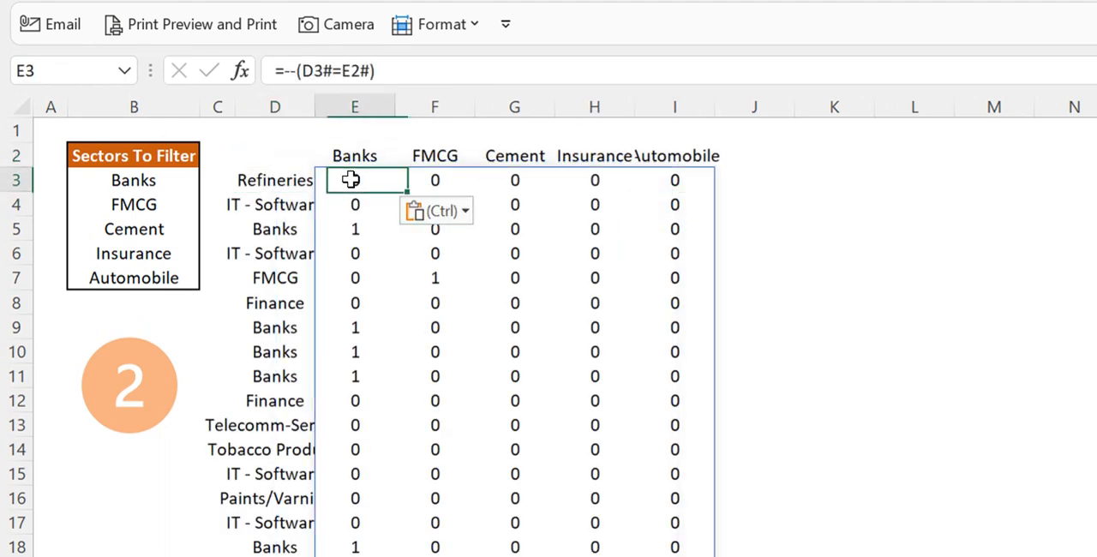
Begin a BYROW formula in J3 over the spilled range E3#, with a LAMBDA that takes the parameter r
click(809, 193)
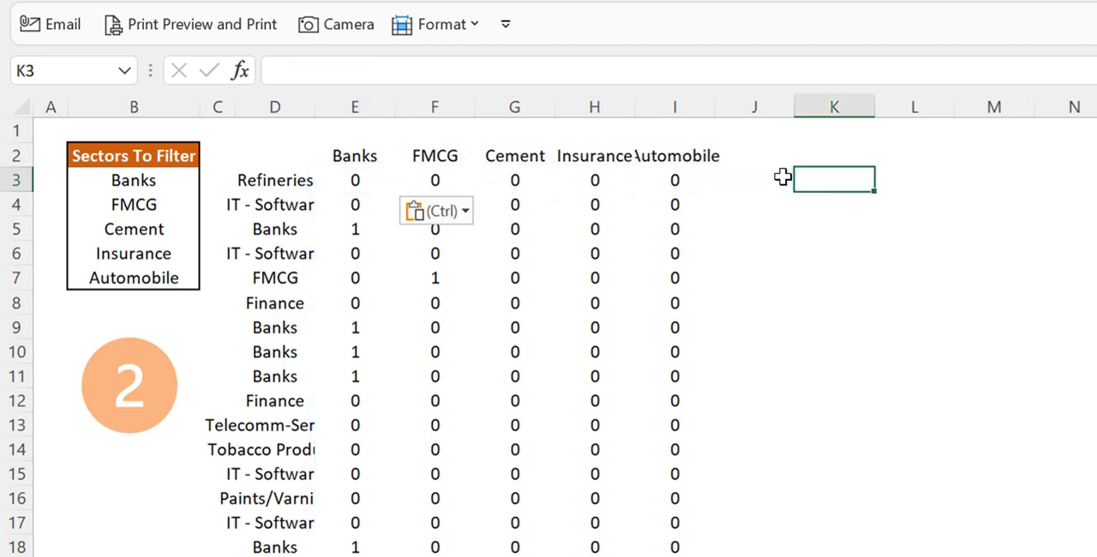
click(783, 176)
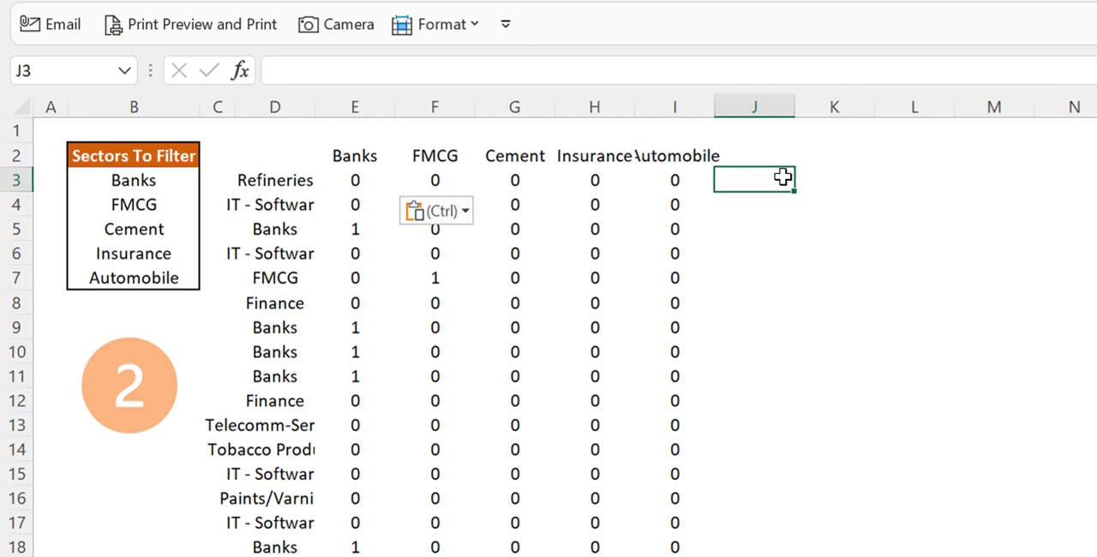
text(=)
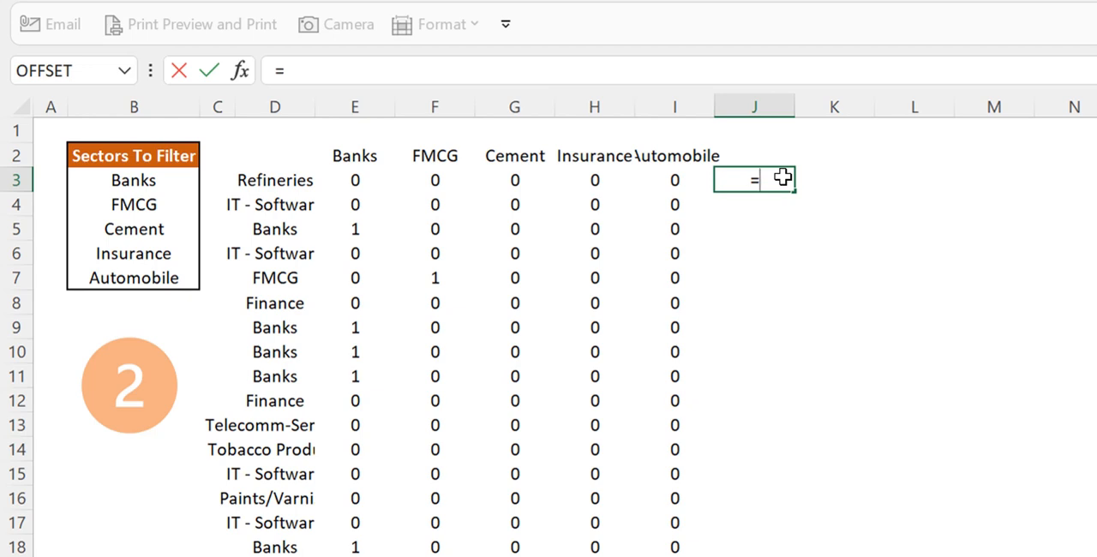
text(byr)
key(Tab)
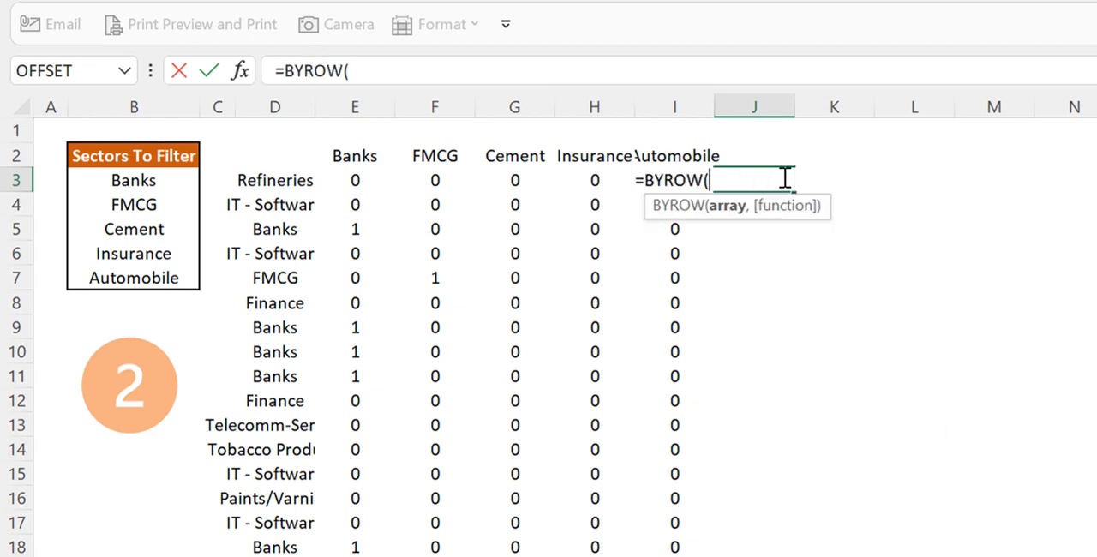
click(366, 180)
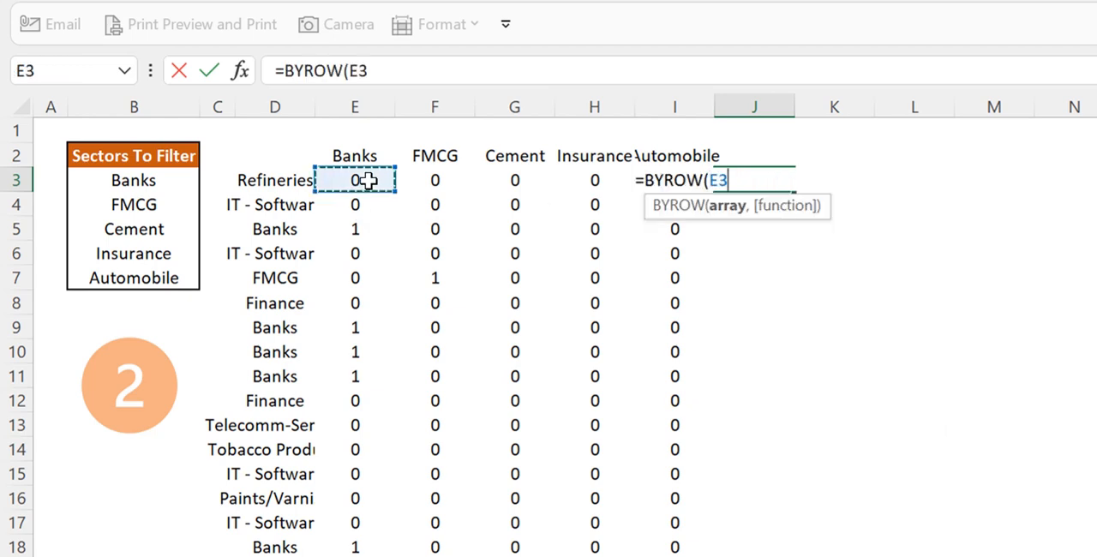
text(#,lamb)
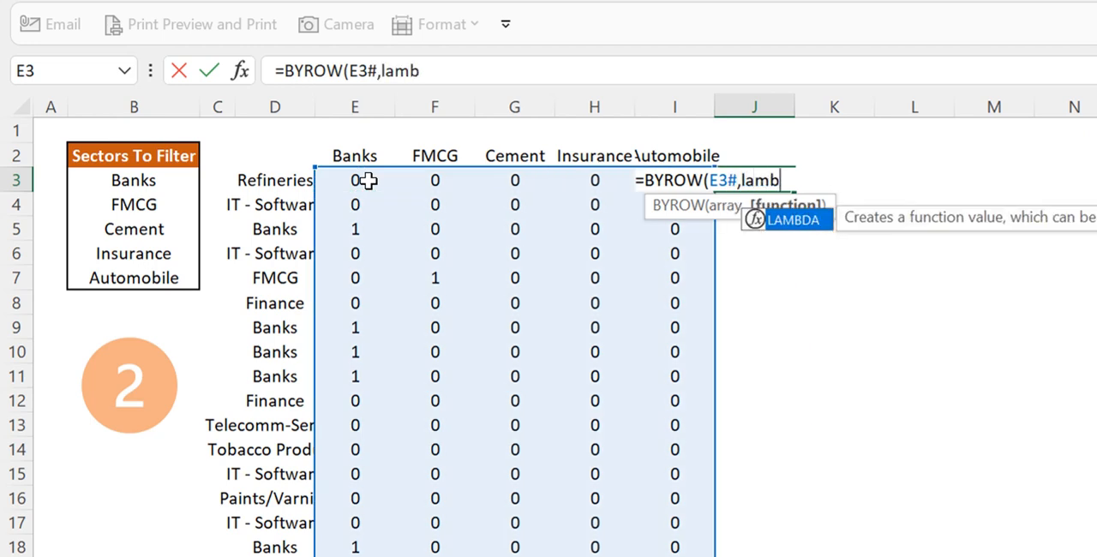
key(Tab)
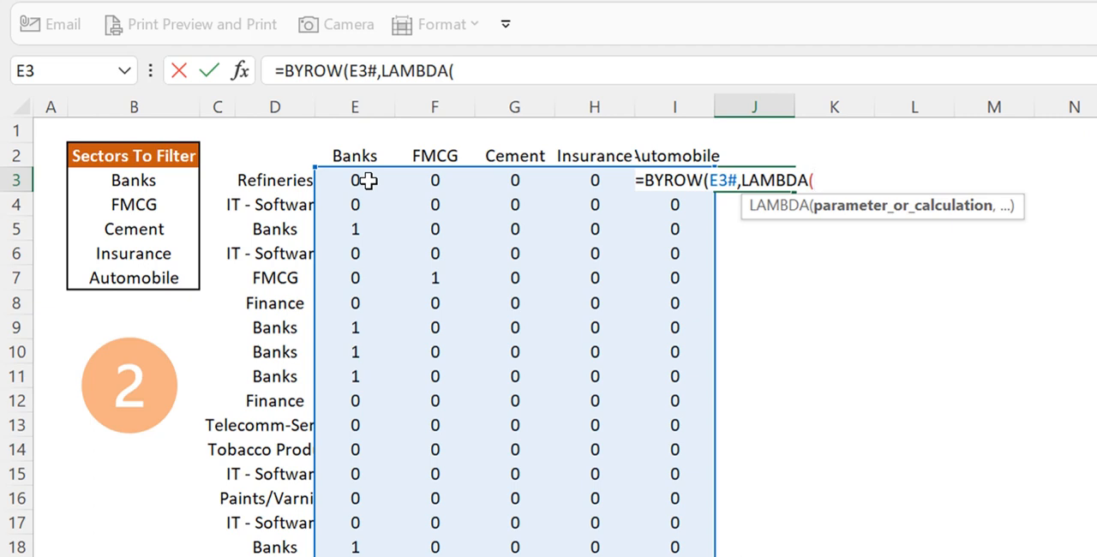
text(x)
key(BackSpace)
text(r,)
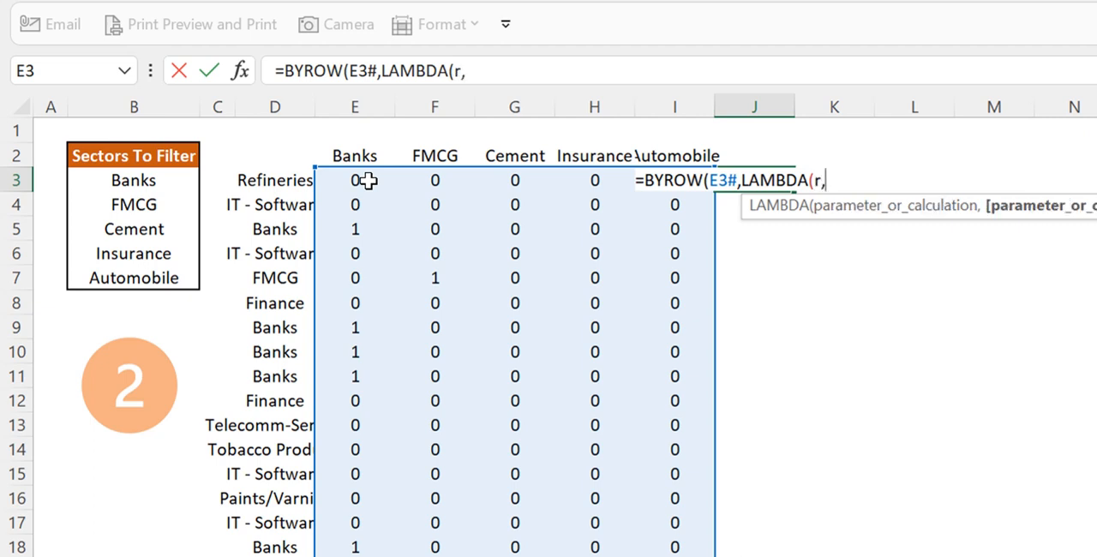
text(sum)
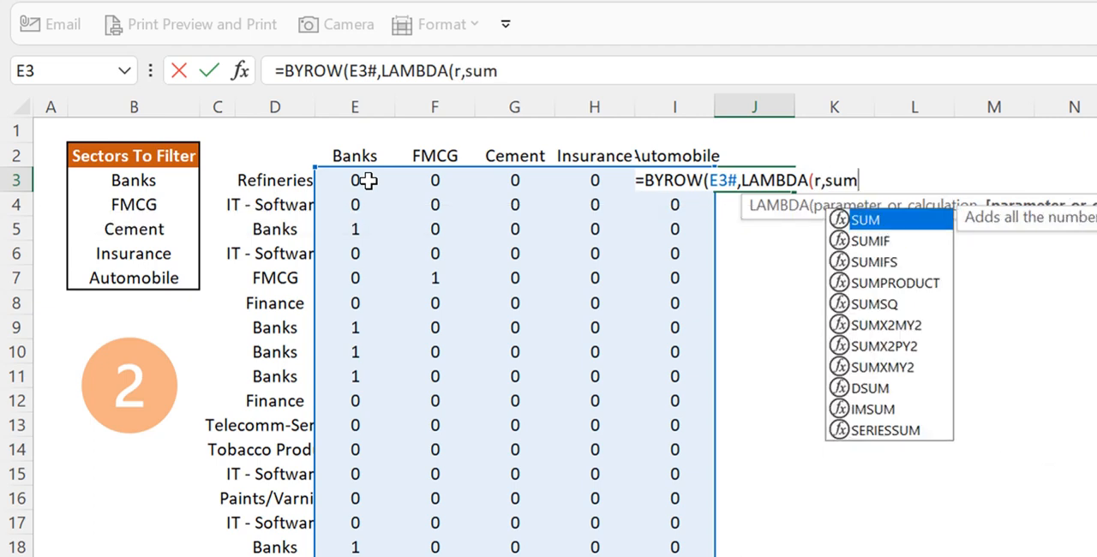
Complete the formula as =BYROW(E3#,LAMBDA(r,SUM(r))) to total each row, and move it from J3 to K3
key(Tab)
text(r)
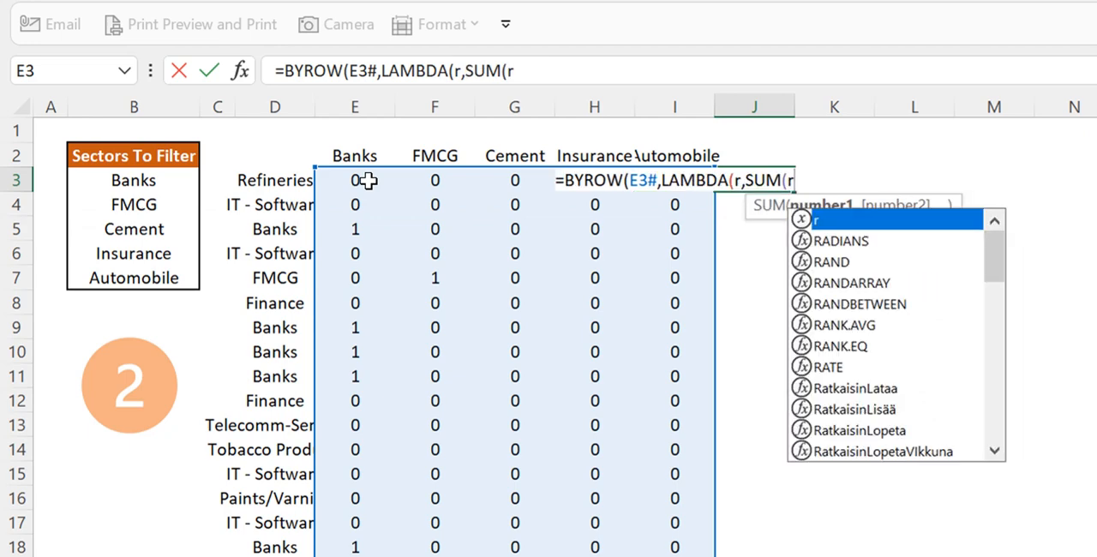
text()))
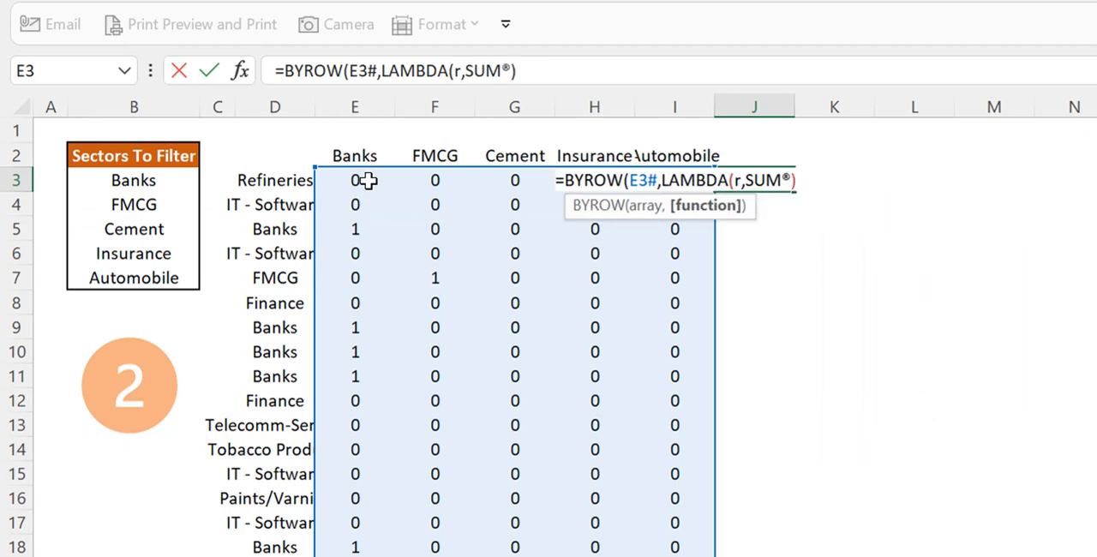
key(BackSpace)
key(BackSpace)
key(BackSpace)
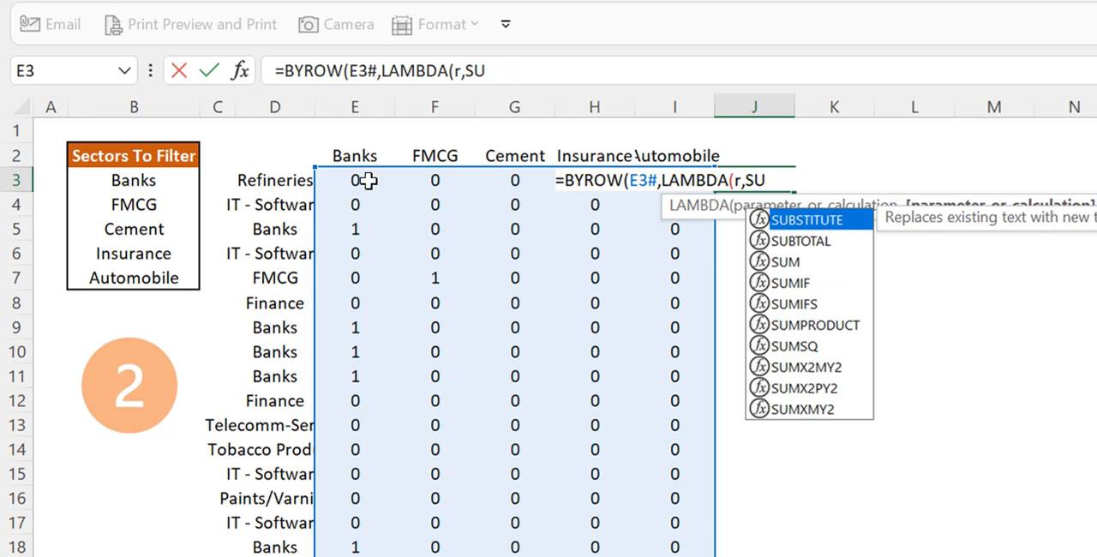
text(m()
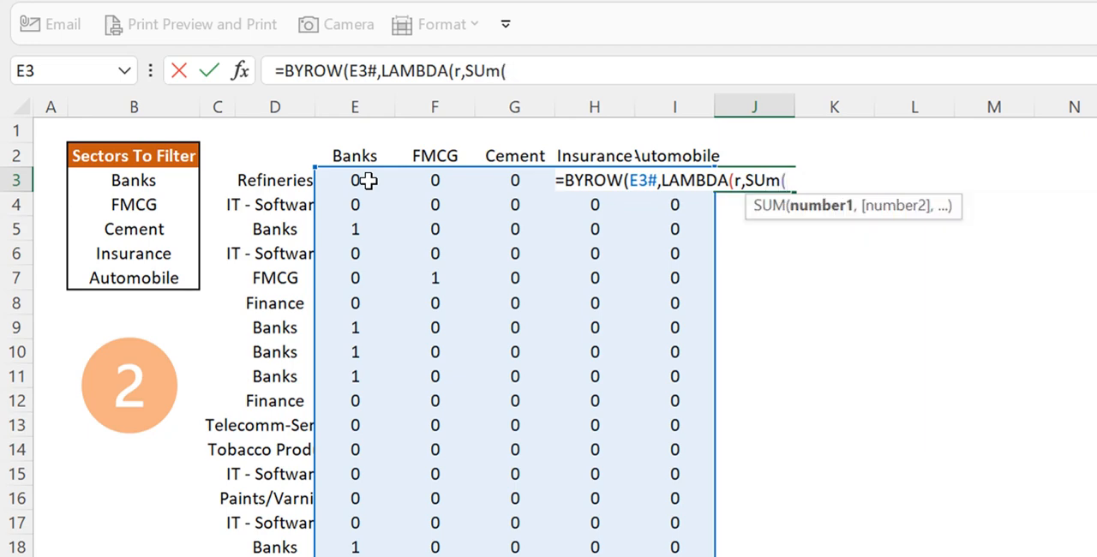
text(r)
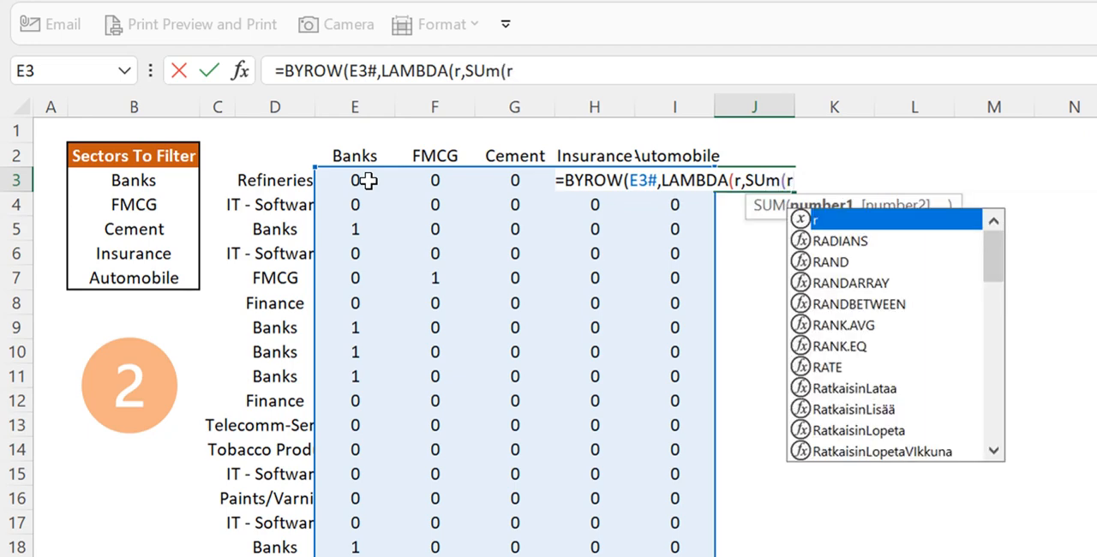
text()))
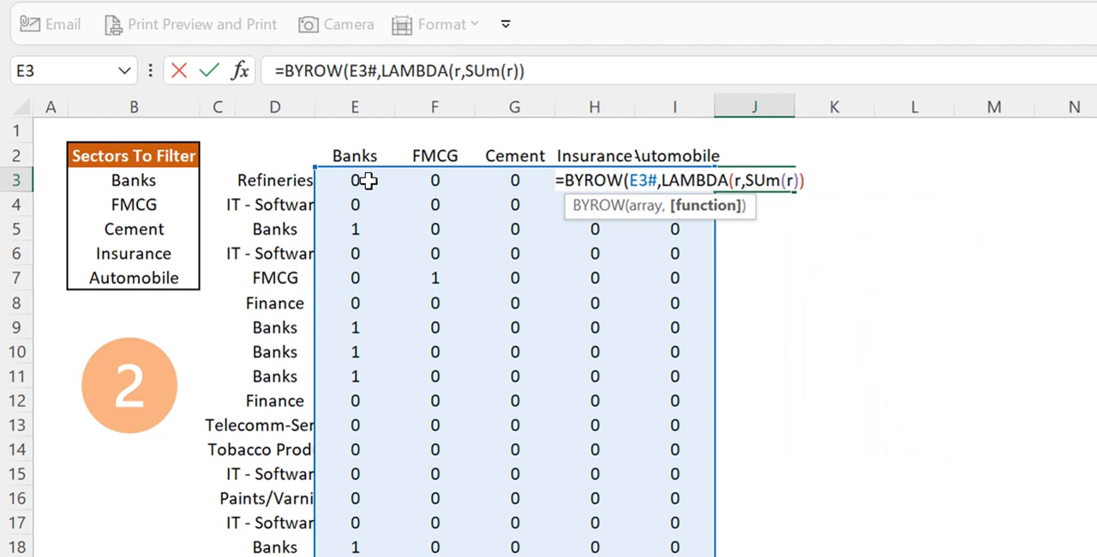
text())
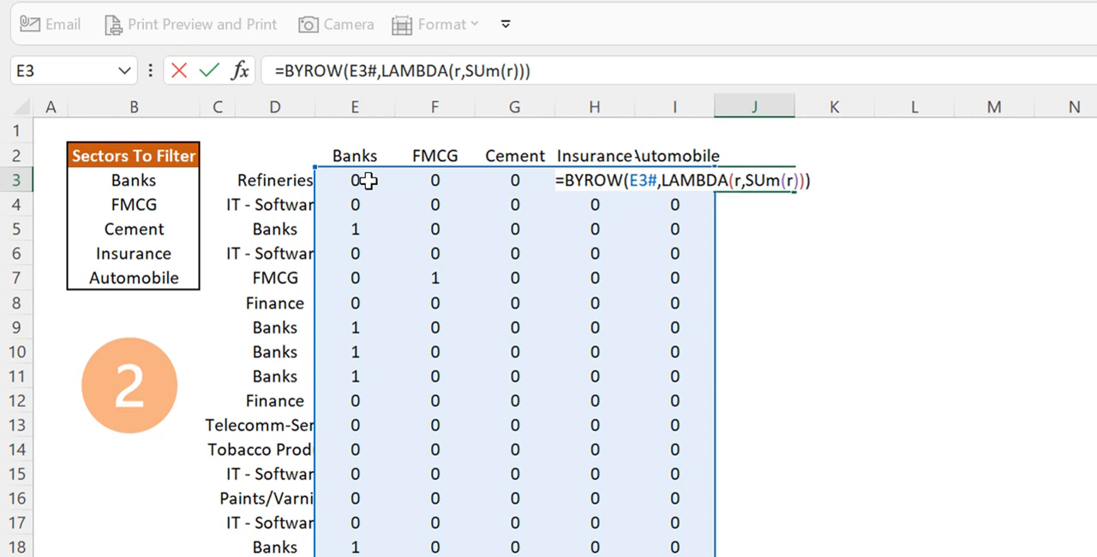
key(Return)
key(Up)
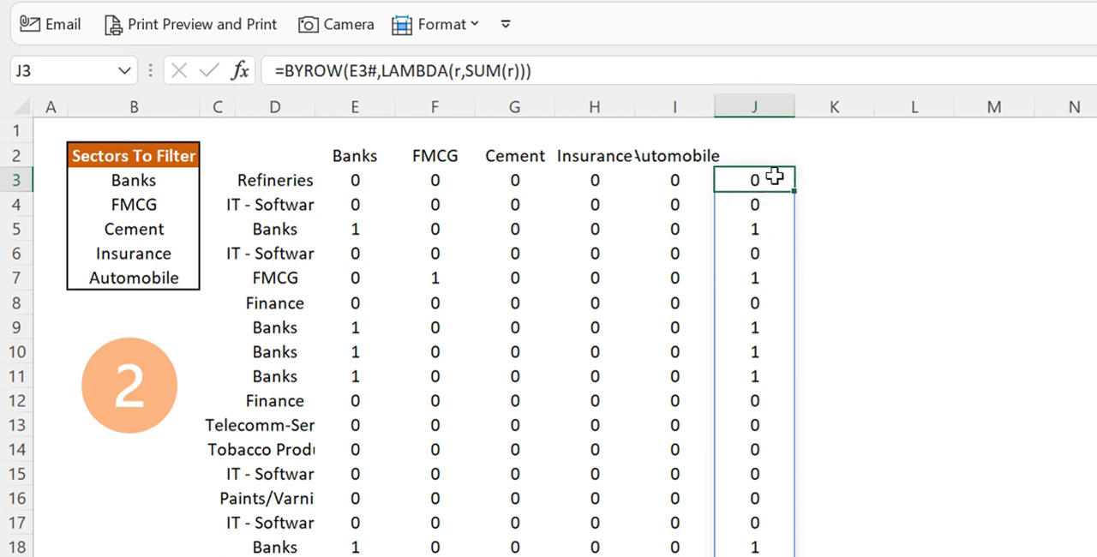
drag(757, 167, 844, 188)
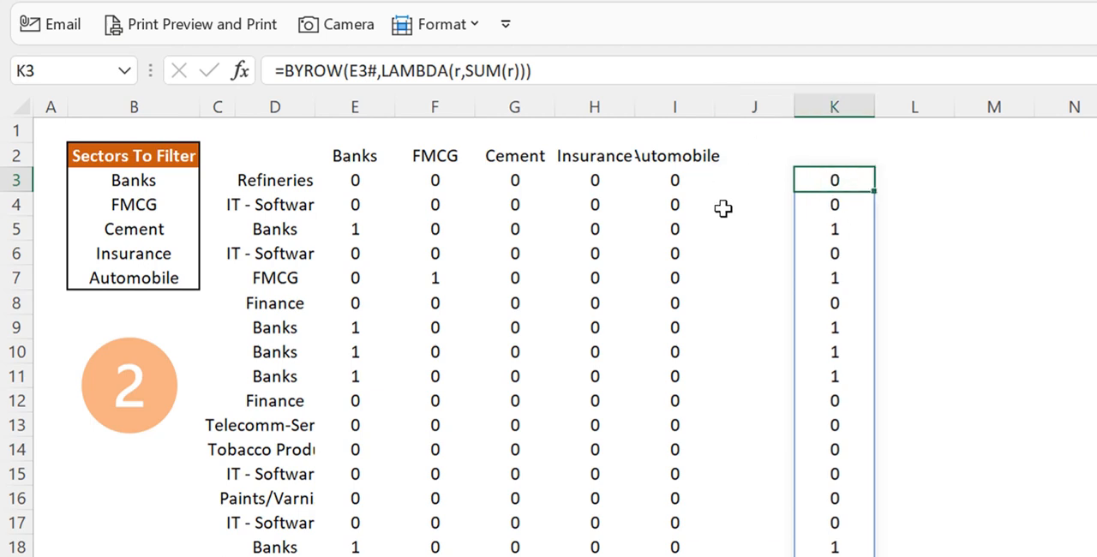
Enter the formula =FILTER(CompsList,K3#) in L3 to return only the companies in the listed sectors
click(936, 187)
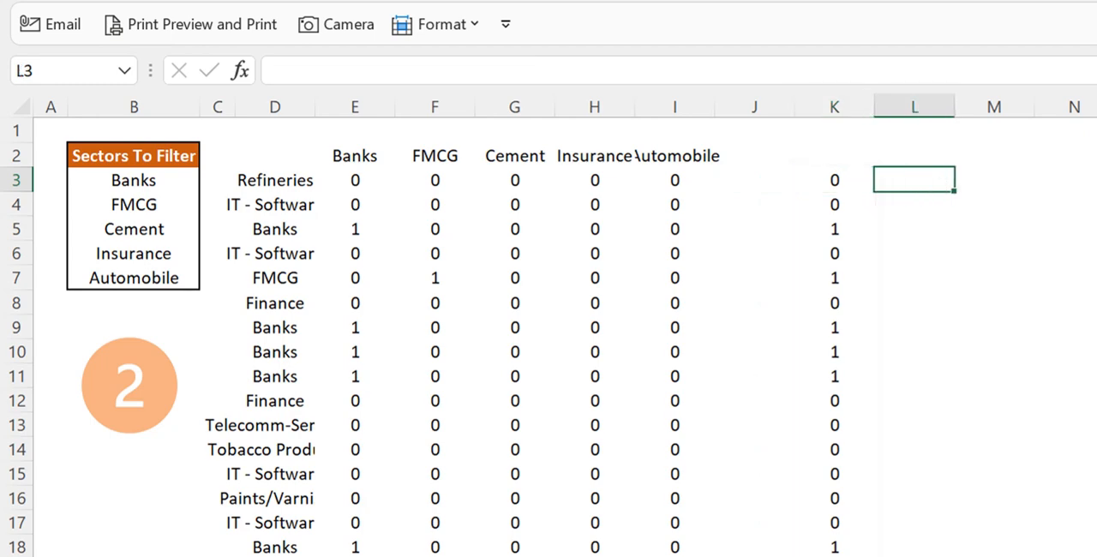
text(=)
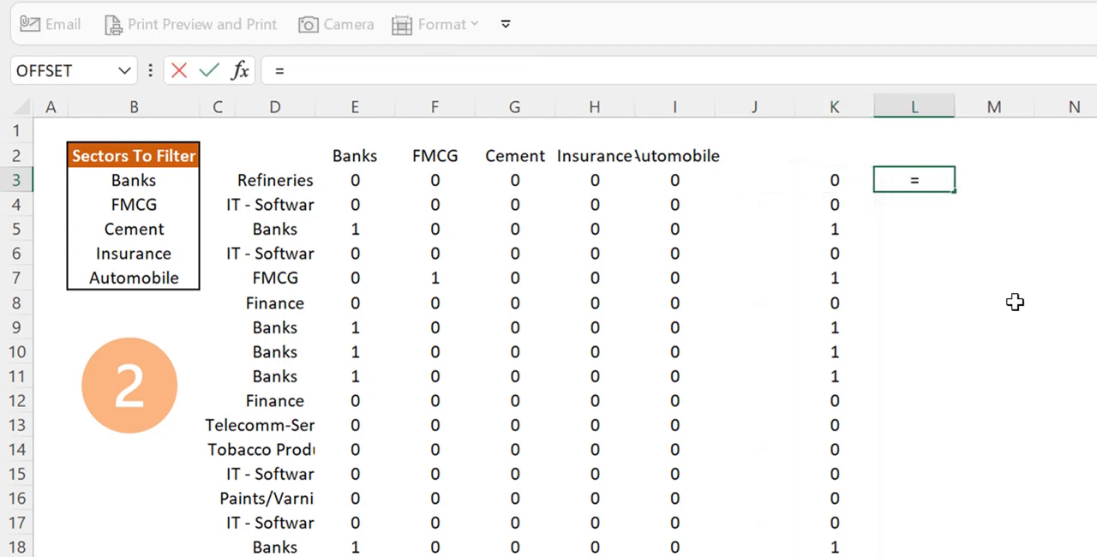
text(fil)
key(Tab)
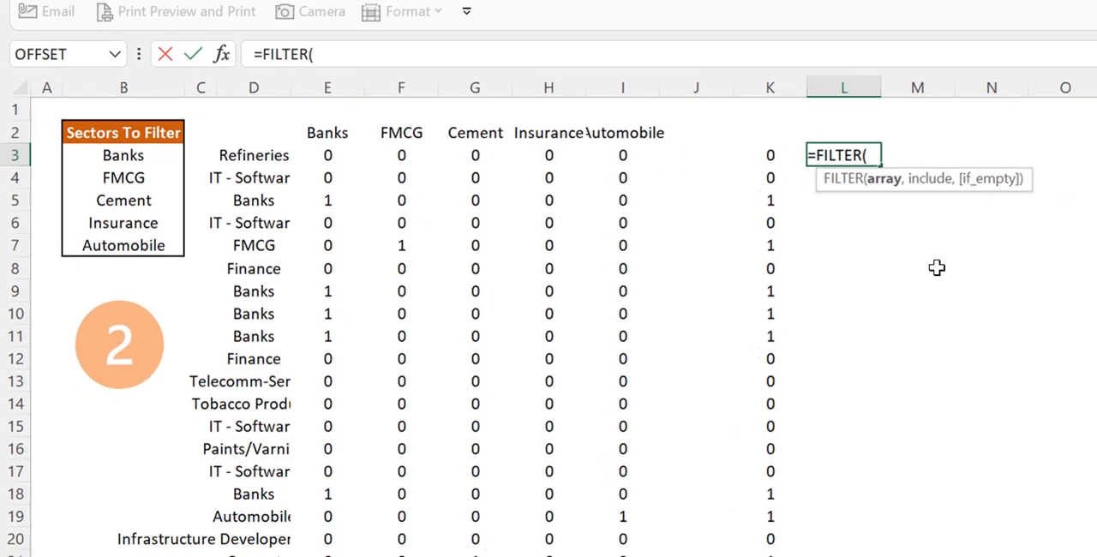
text(com)
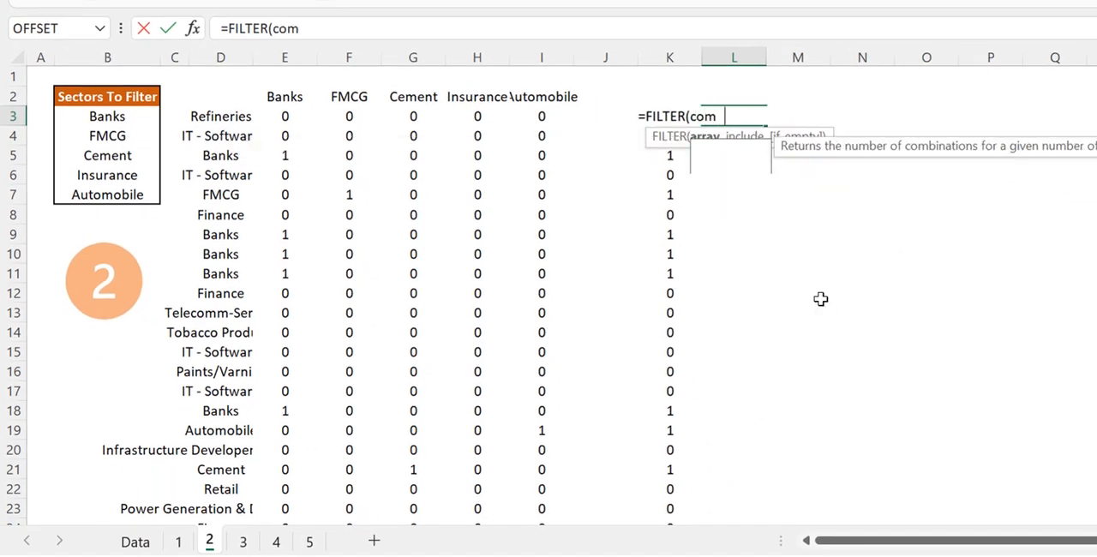
text(p)
key(Down)
key(Tab)
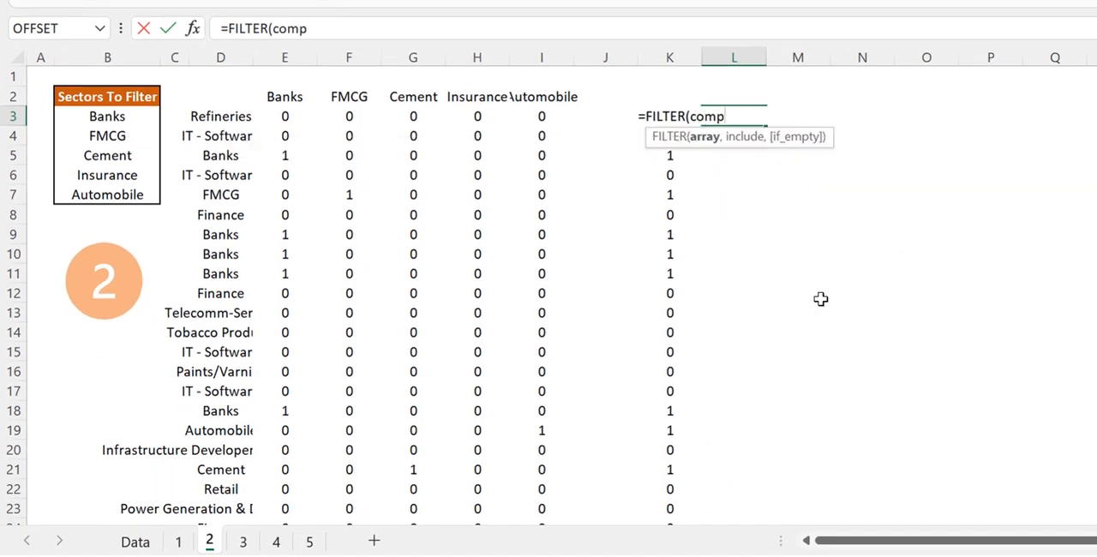
text(,)
key(Left)
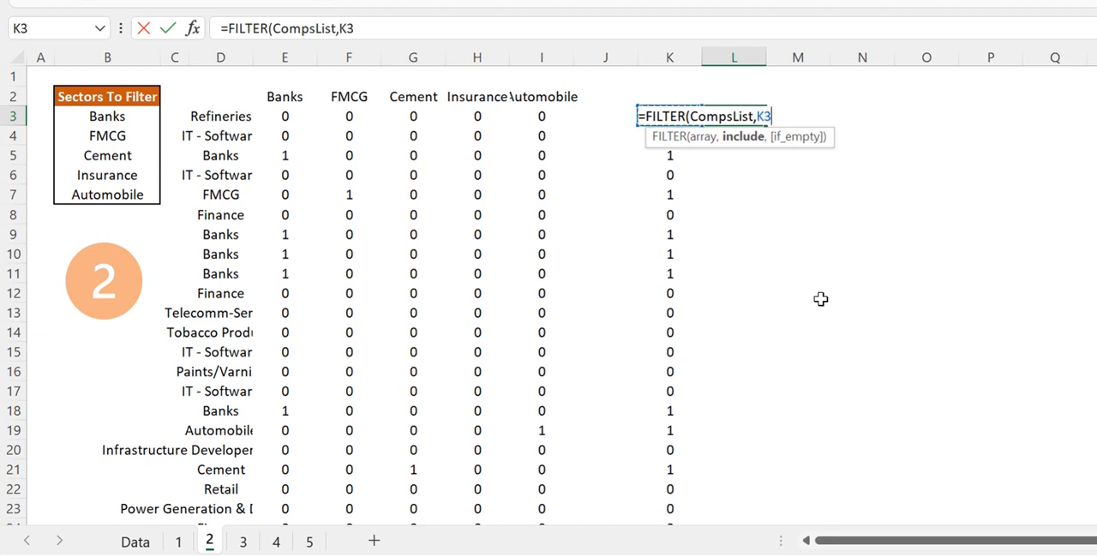
text(#)
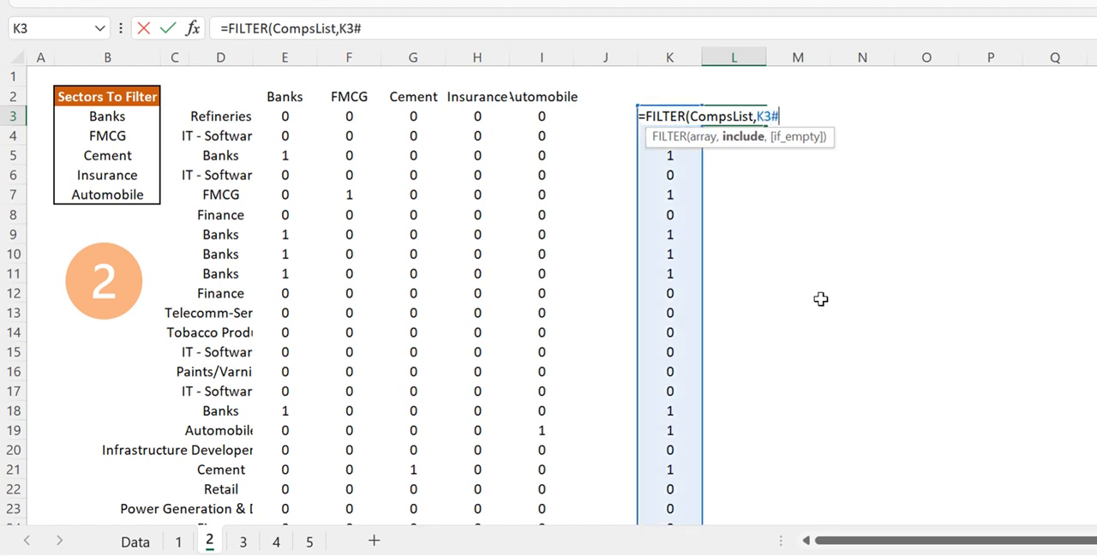
text())
key(ctrl+Return)
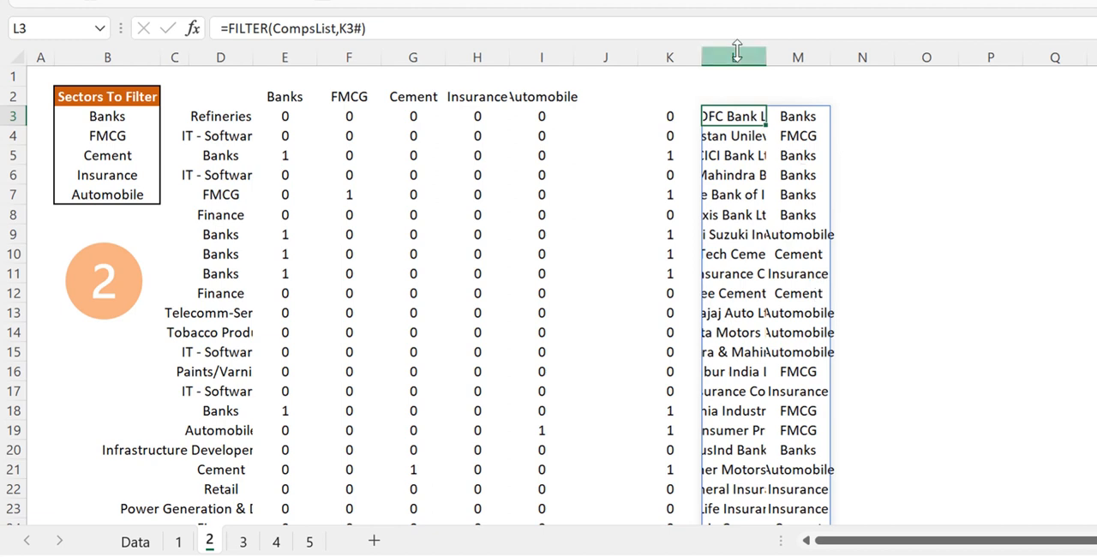
Autofit the widths of columns L and M to the filtered results and select L3
drag(735, 56, 829, 66)
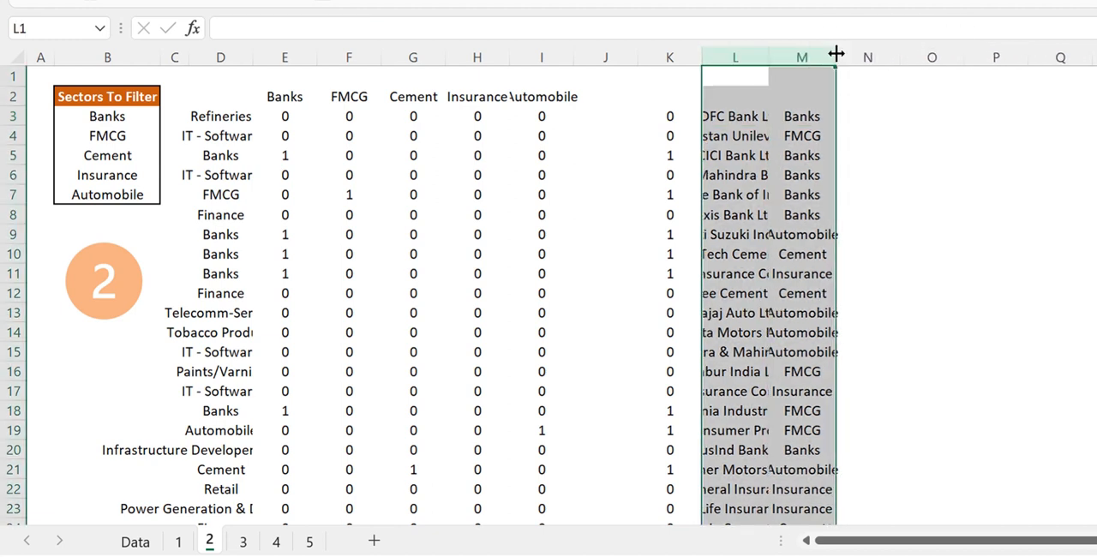
double_click(836, 53)
click(676, 120)
click(774, 117)
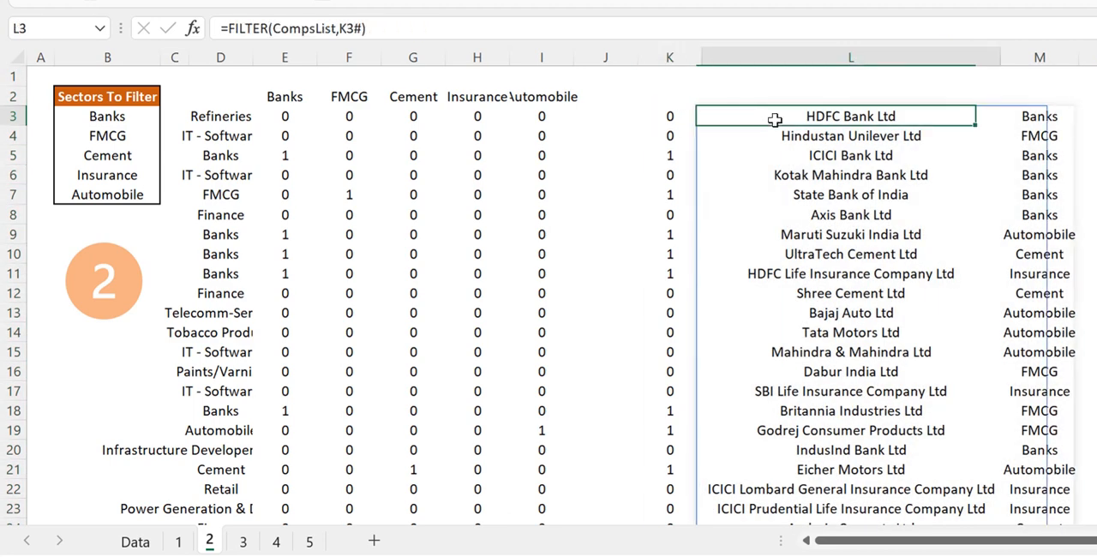
Review the FILTER formula in L3, the sector list in B3:B7, and the helper formulas in D3, E3 and column K
click(356, 35)
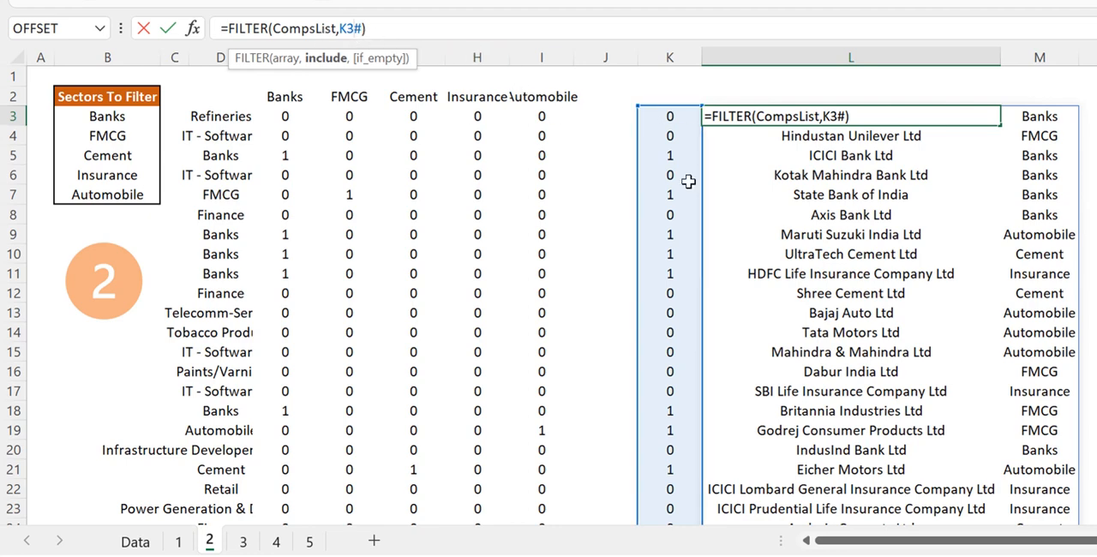
key(Return)
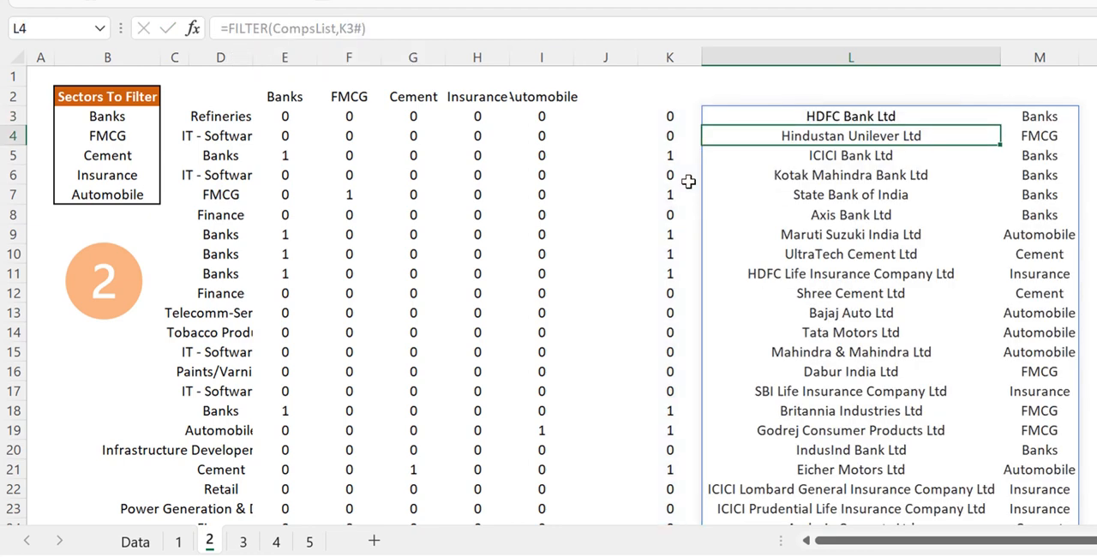
key(Up)
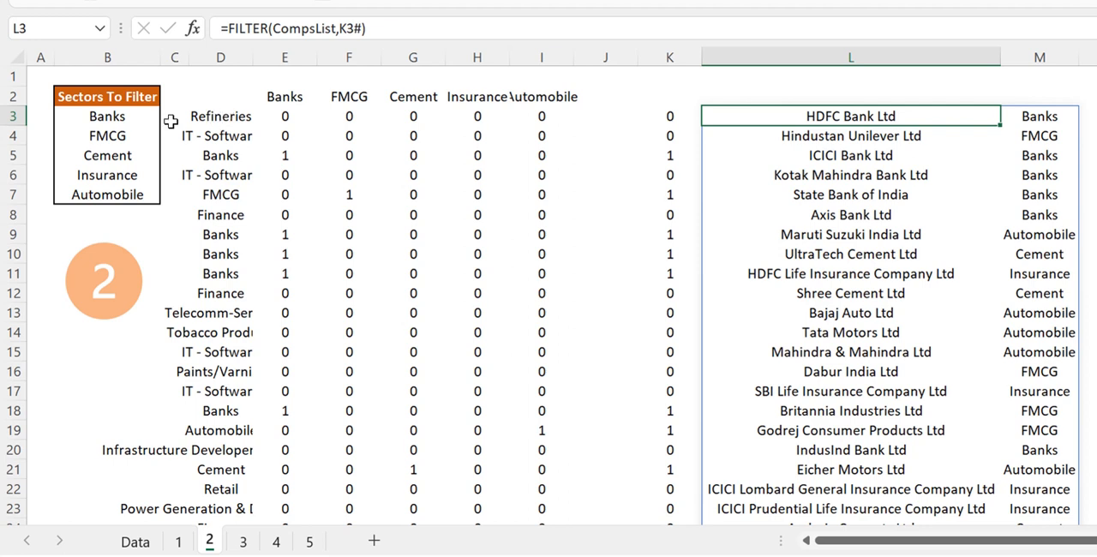
drag(98, 115, 114, 194)
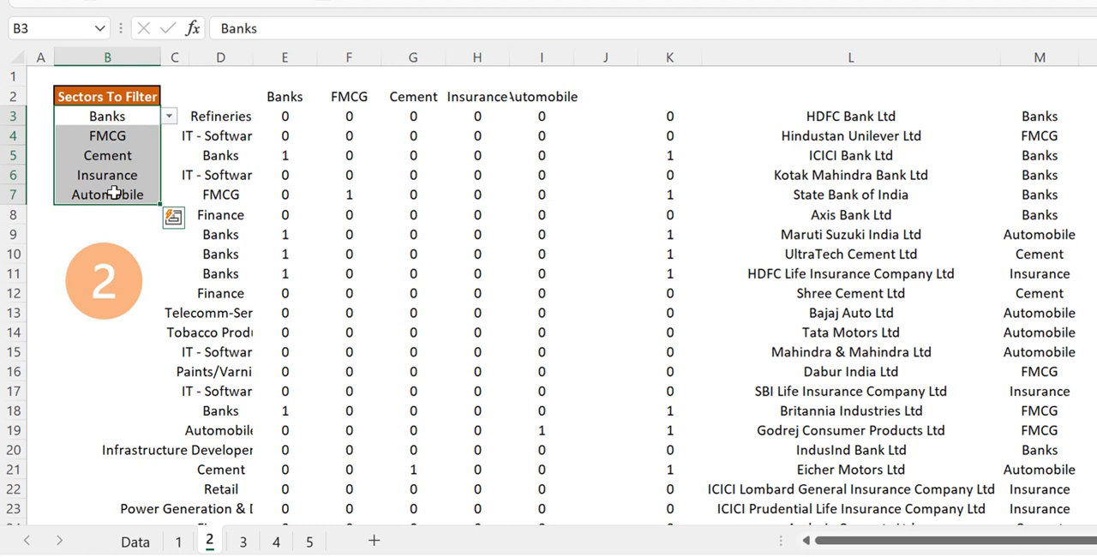
click(206, 131)
click(230, 120)
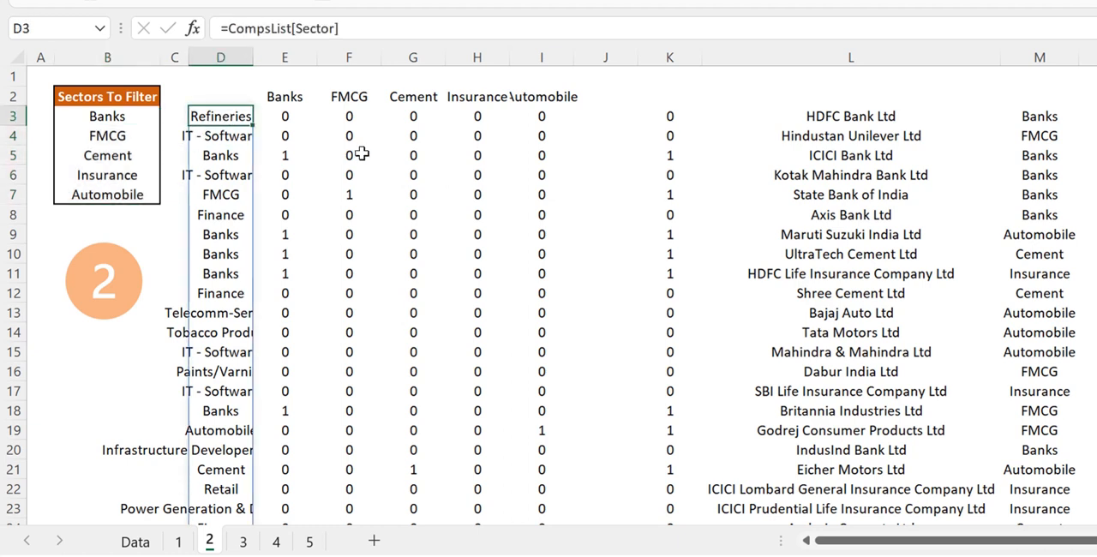
click(306, 117)
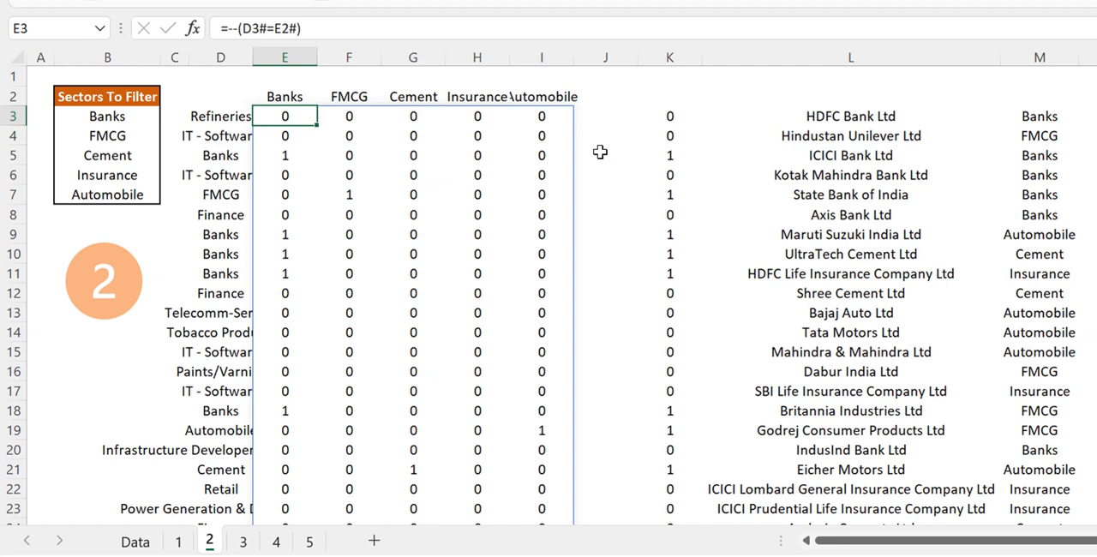
click(683, 210)
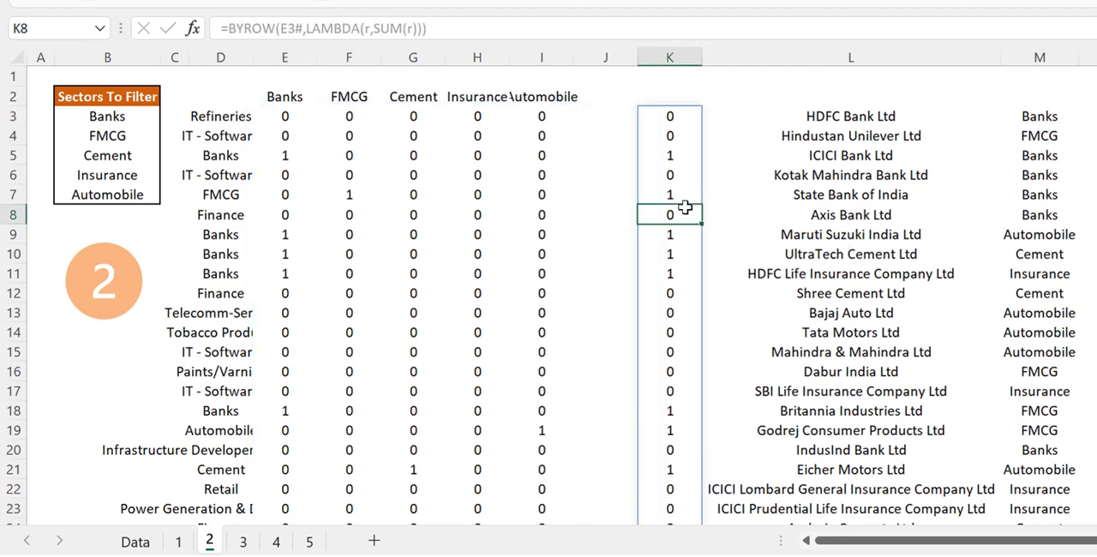
On sheet 3, start a MAP formula in cell D3
click(246, 545)
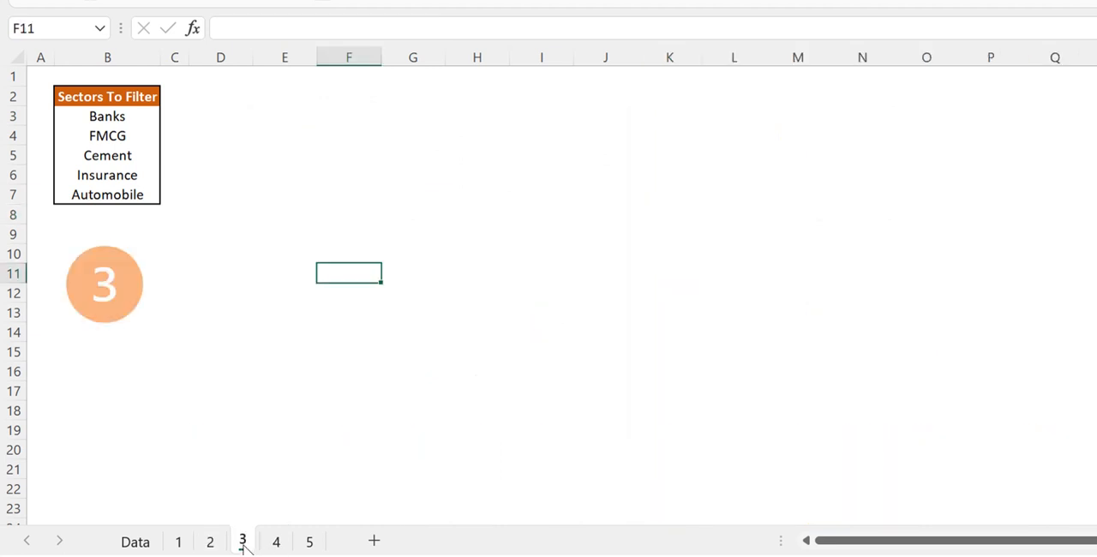
click(229, 115)
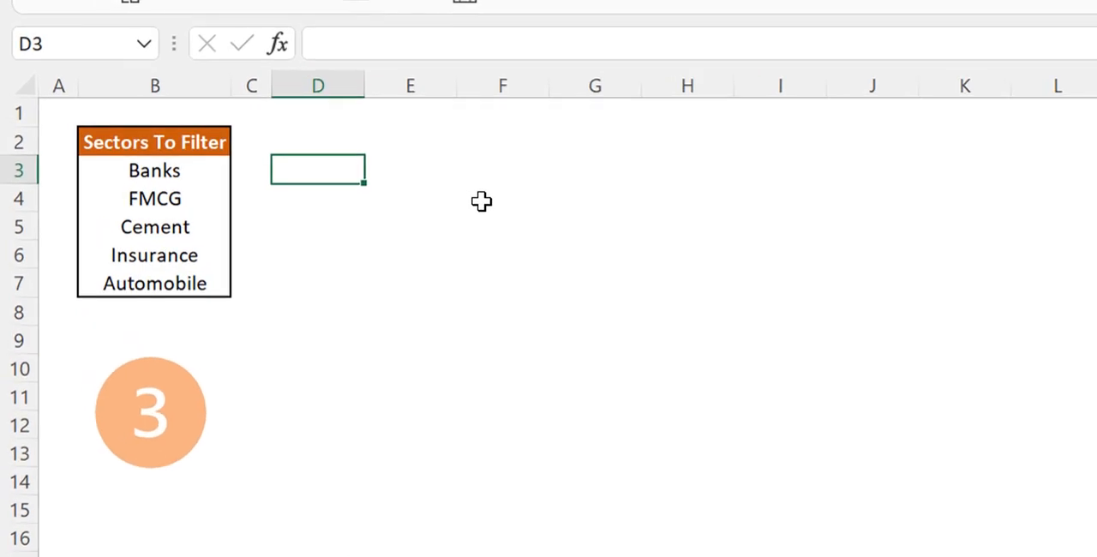
text(=)
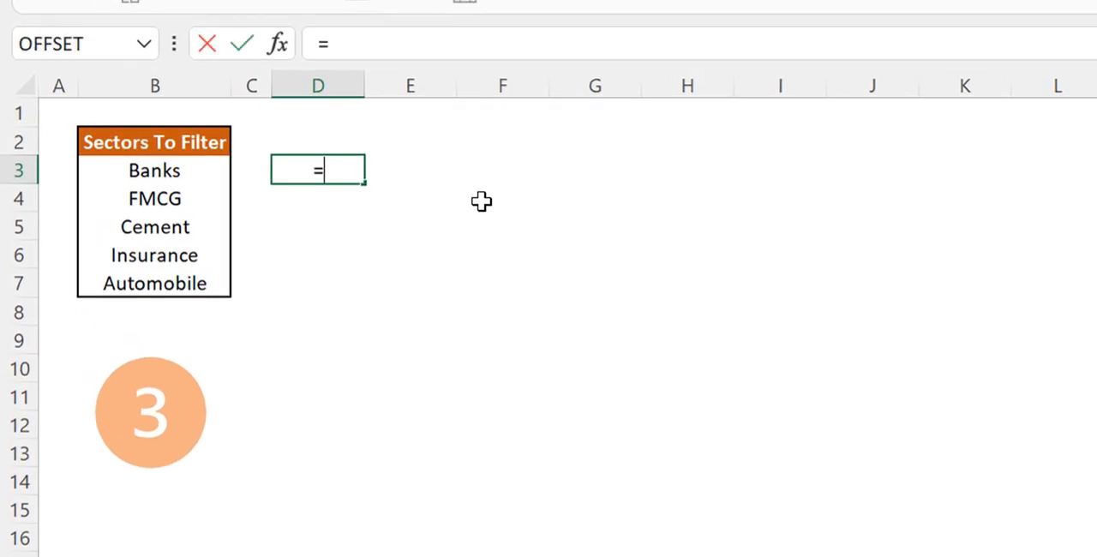
text(ma)
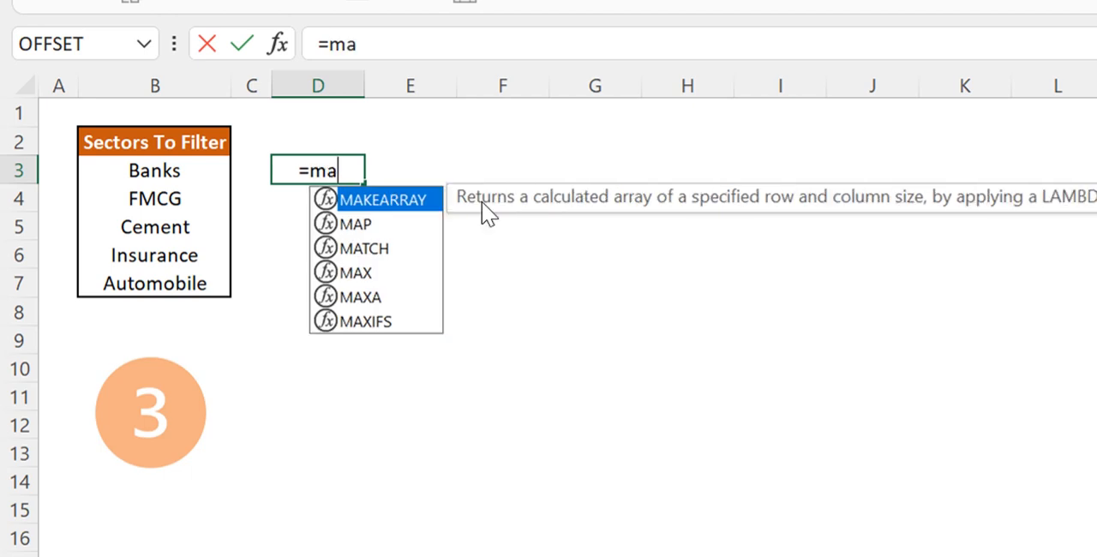
text(p)
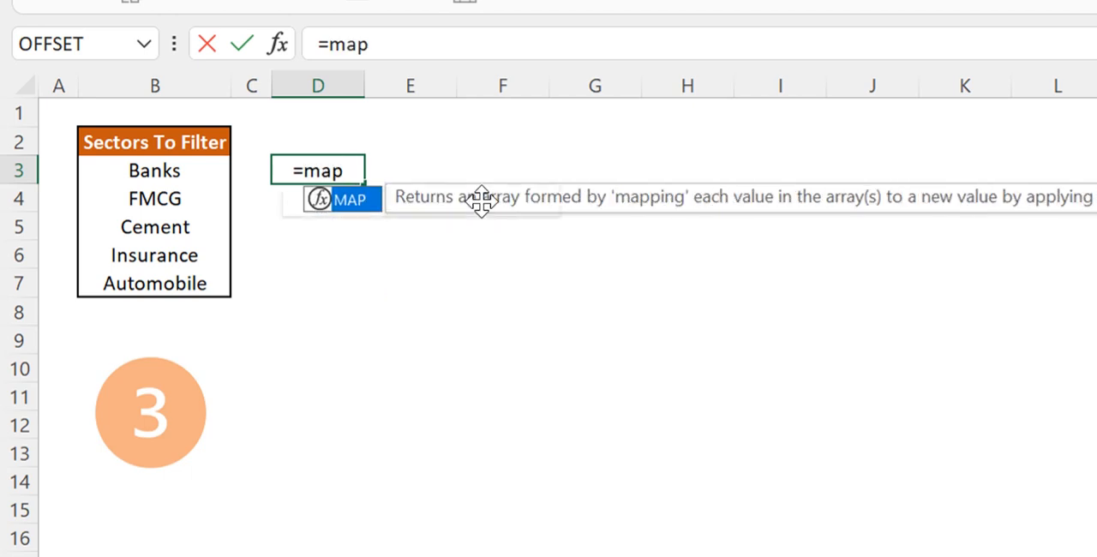
key(Tab)
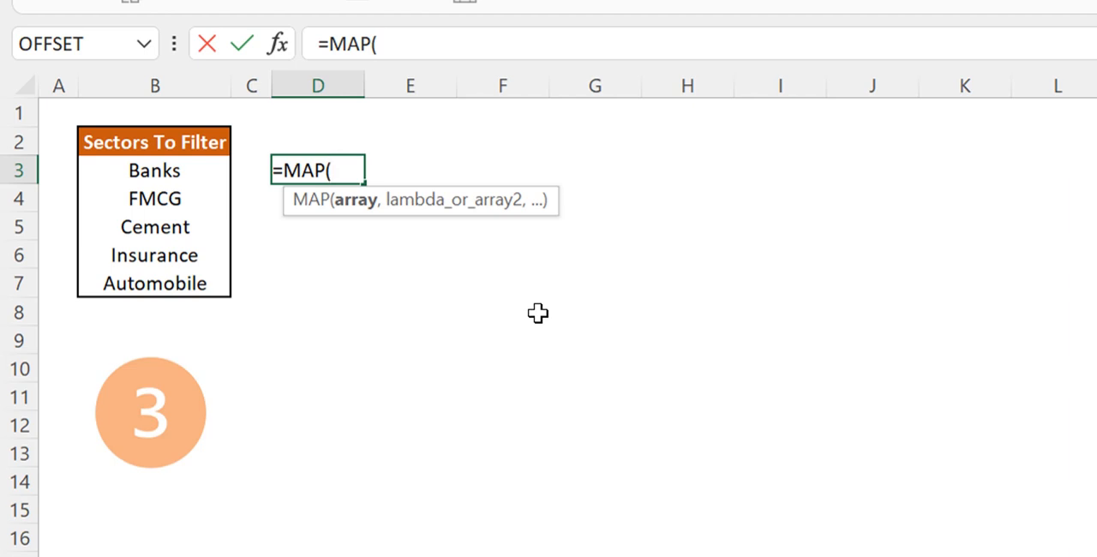
Supply the CompsList[Sector] column as the array argument of the MAP formula in D3
text(comp)
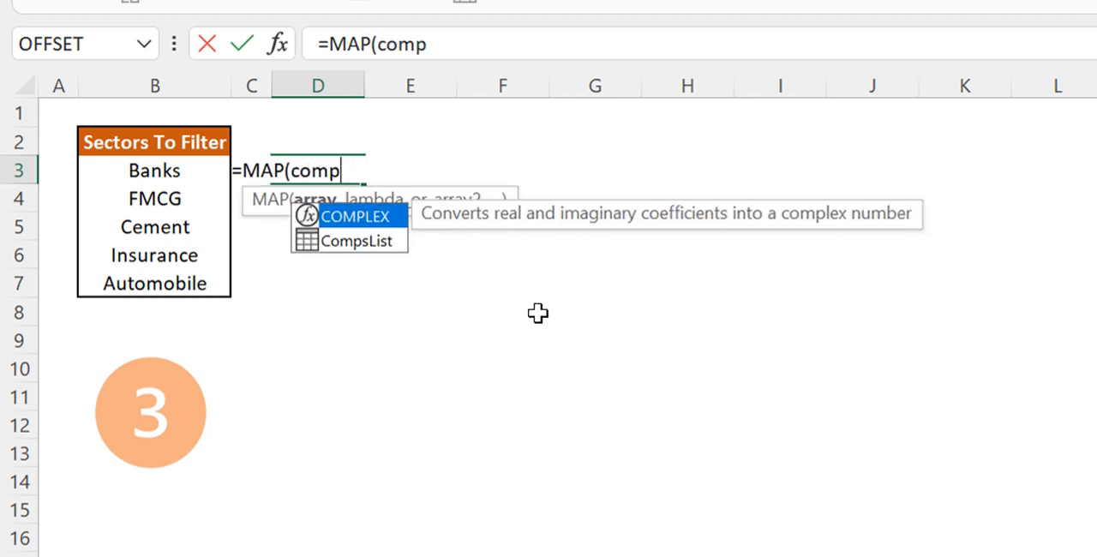
key(Down)
key(Tab)
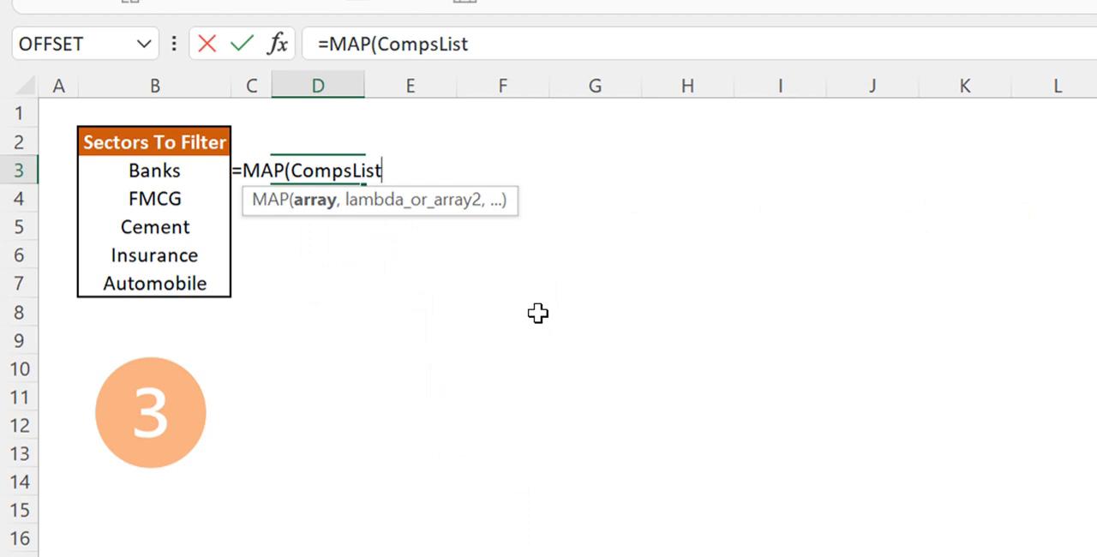
text([)
key(Down)
key(Down)
key(Tab)
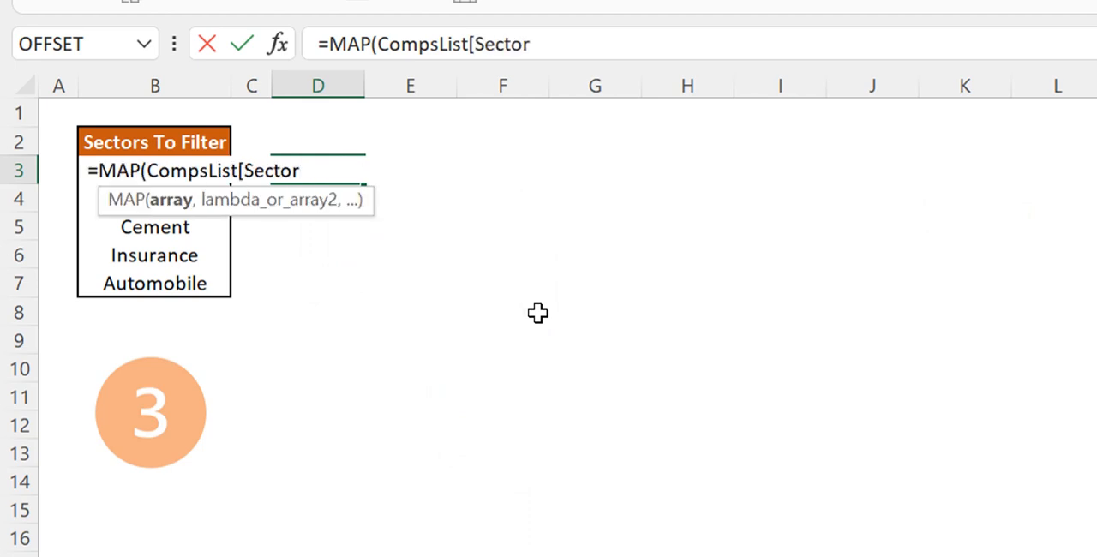
text(],)
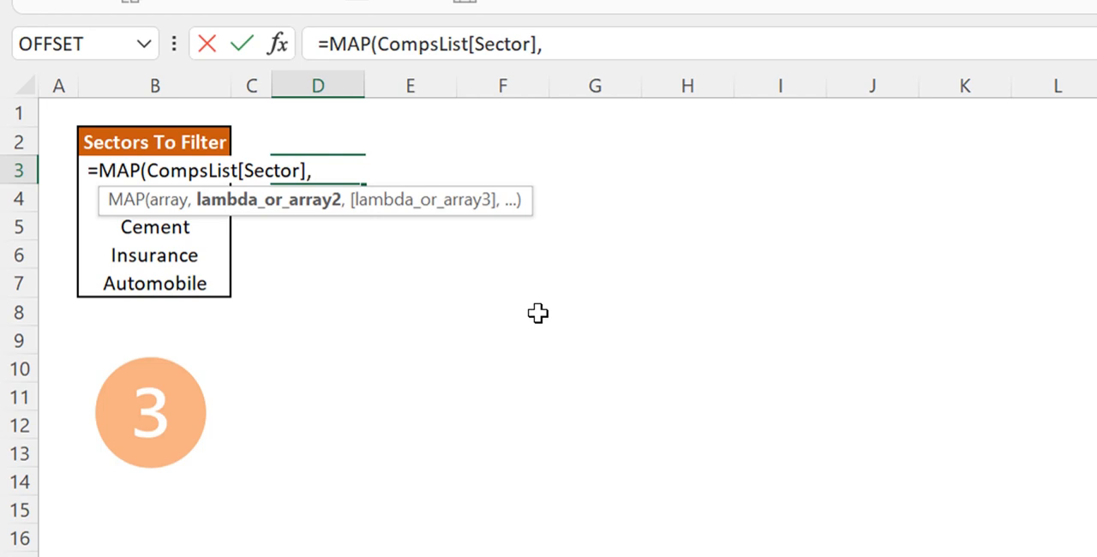
text(la)
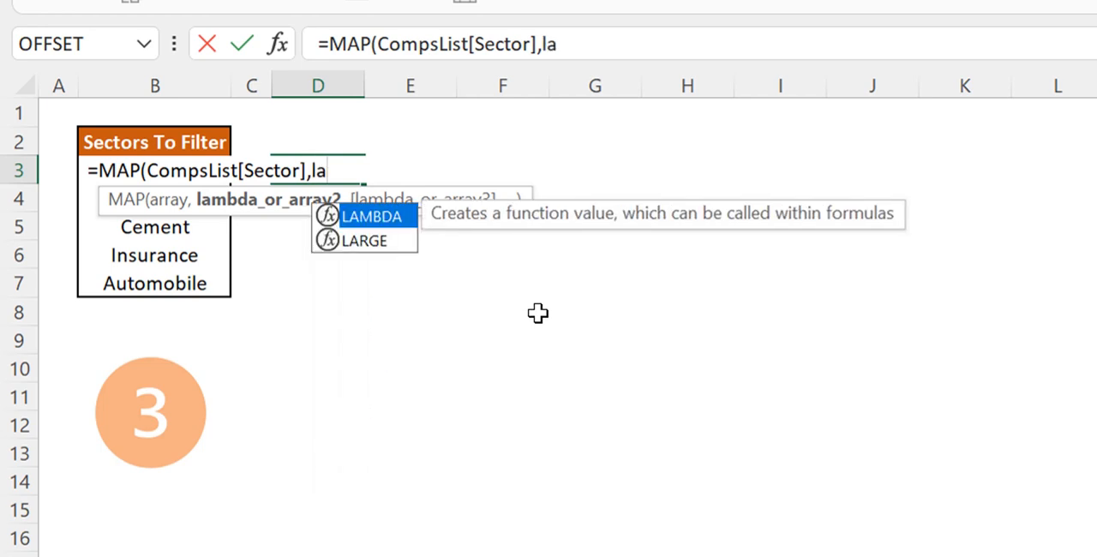
Complete the formula as =MAP(CompsList[Sector],LAMBDA(m,OR(m=B3:B7))) to test each company's sector against the sector list
key(Tab)
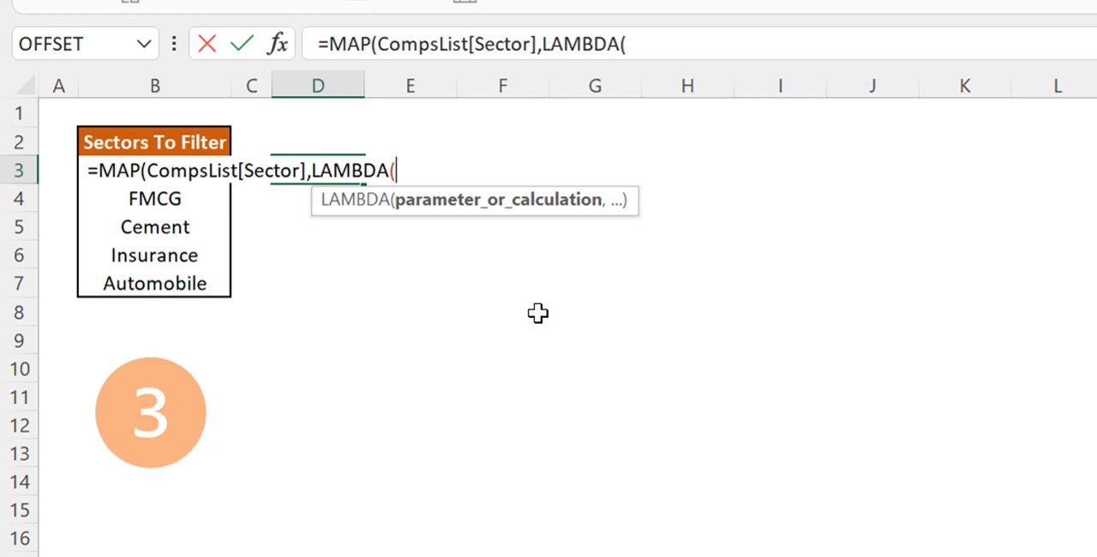
text(m)
text(,)
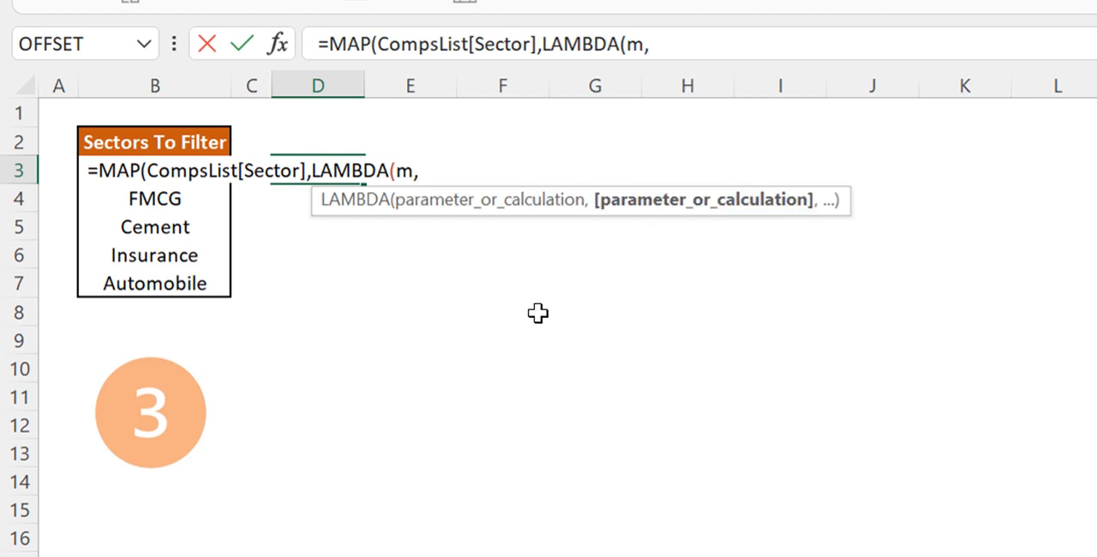
text(or)
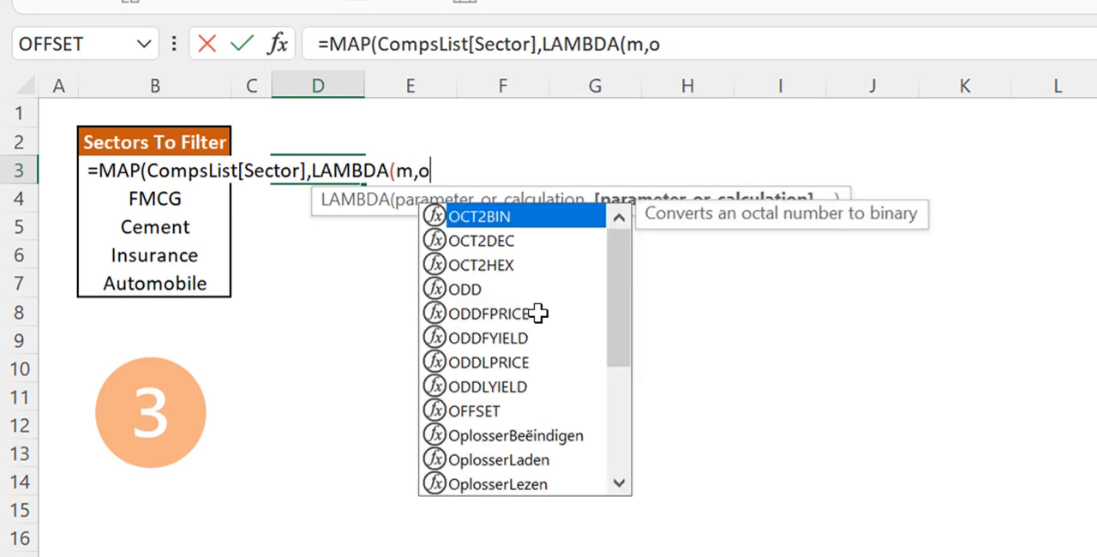
key(Tab)
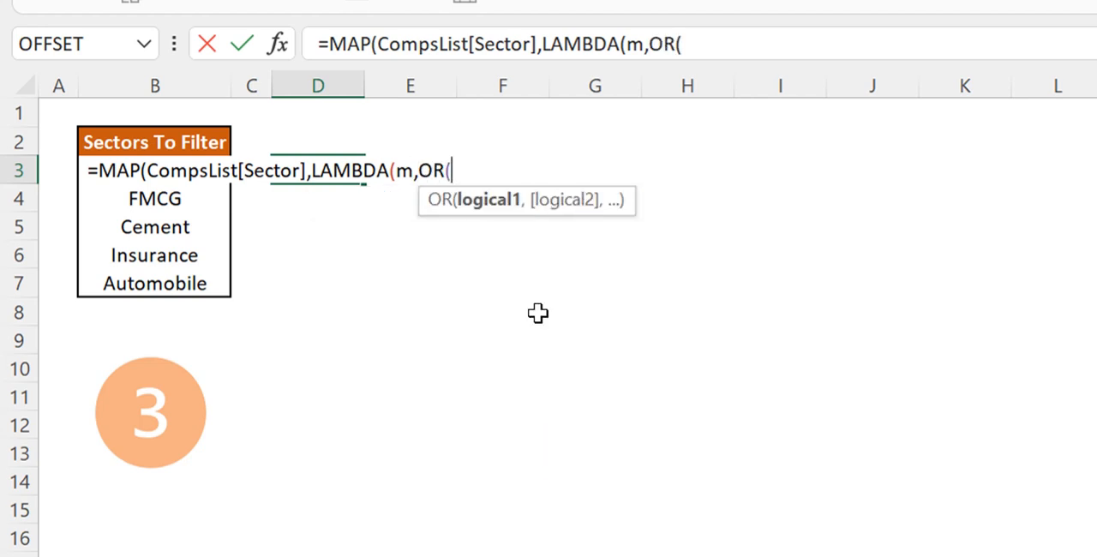
text(m=)
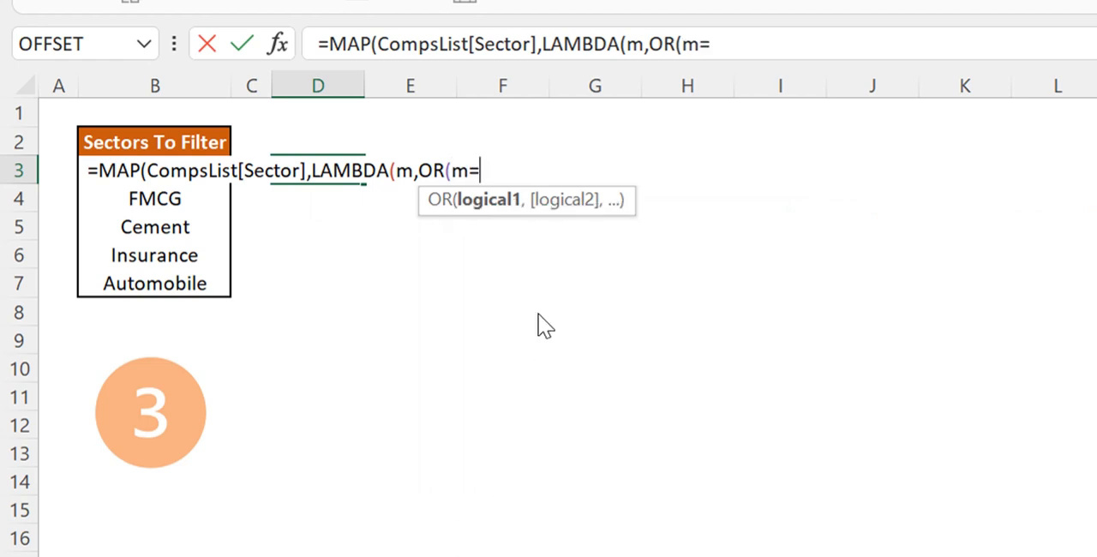
drag(191, 279, 186, 169)
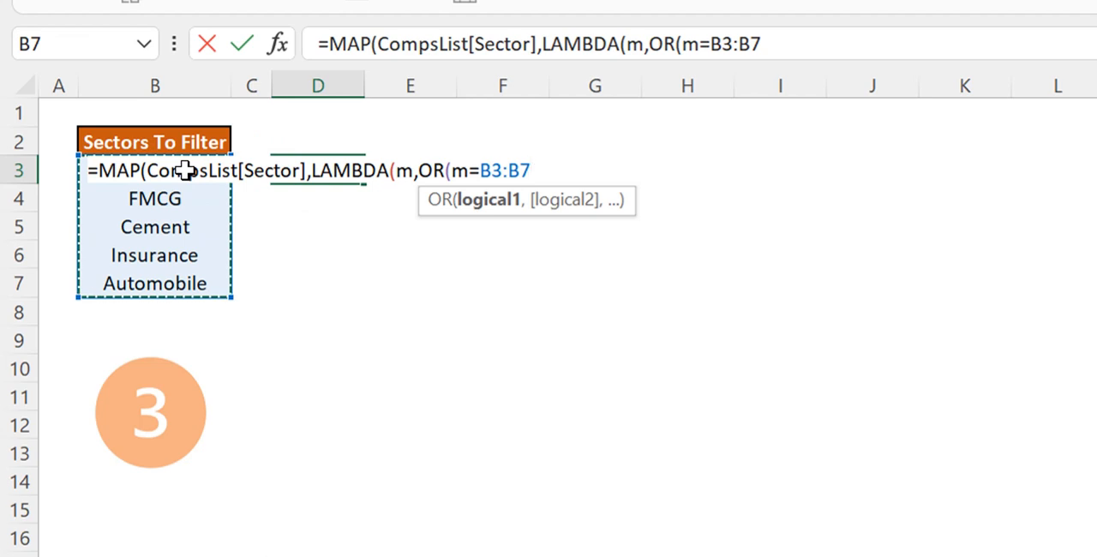
text())))
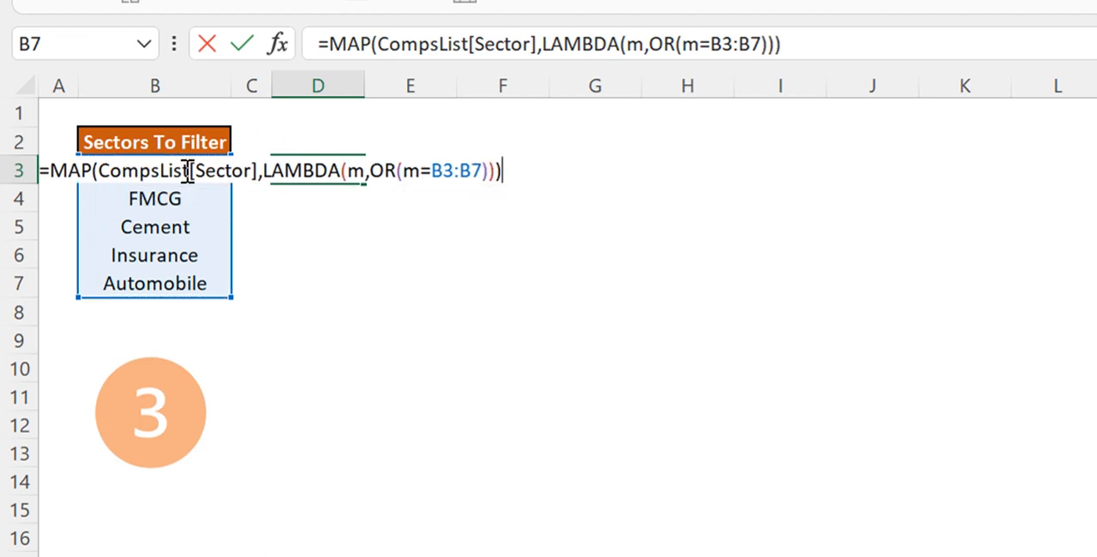
key(Return)
key(Up)
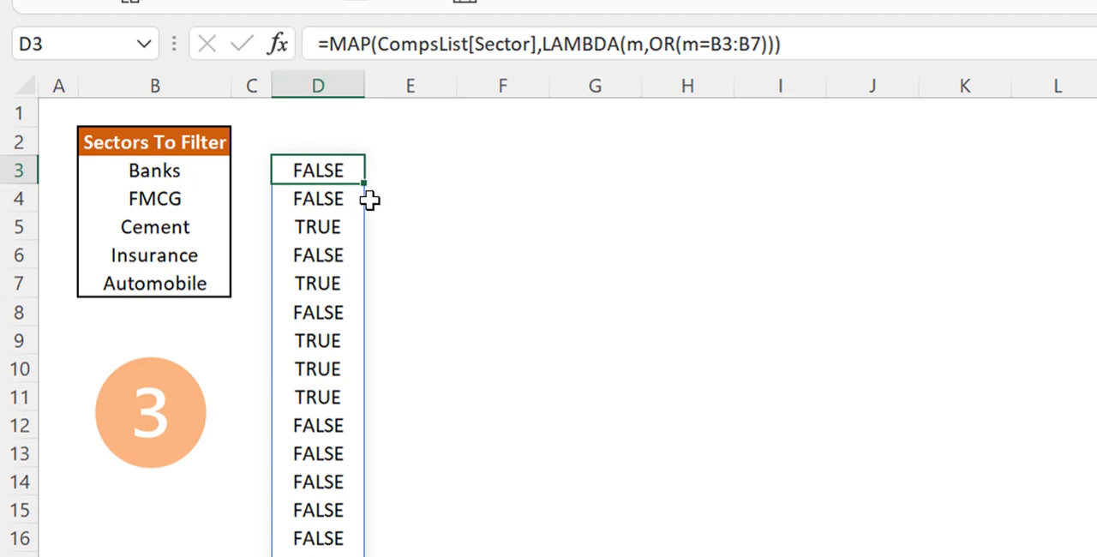
Enter the formula =FILTER(CompsList,D3#) in F3 to return only the companies in the listed sectors
click(434, 151)
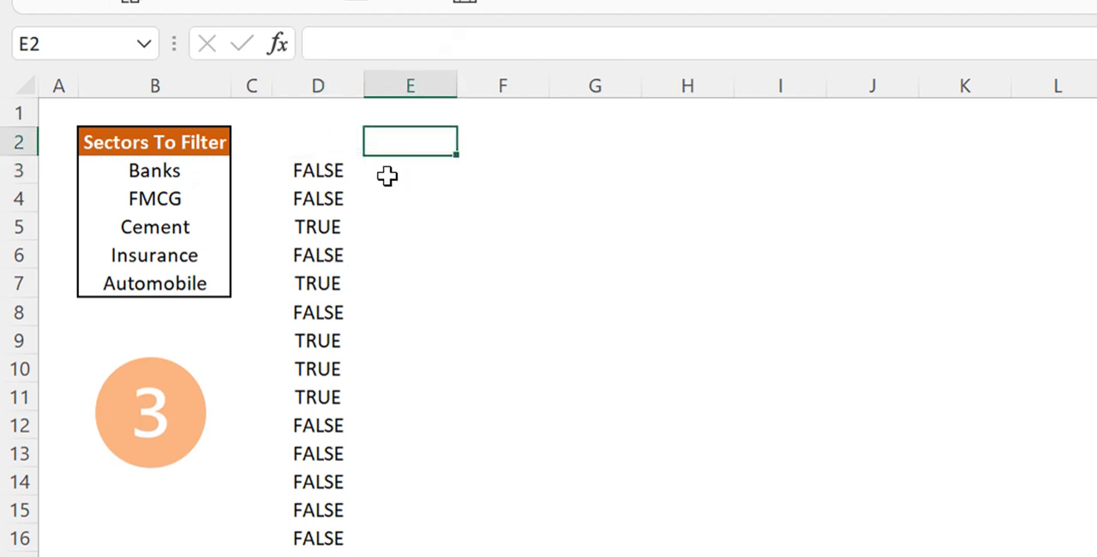
click(450, 168)
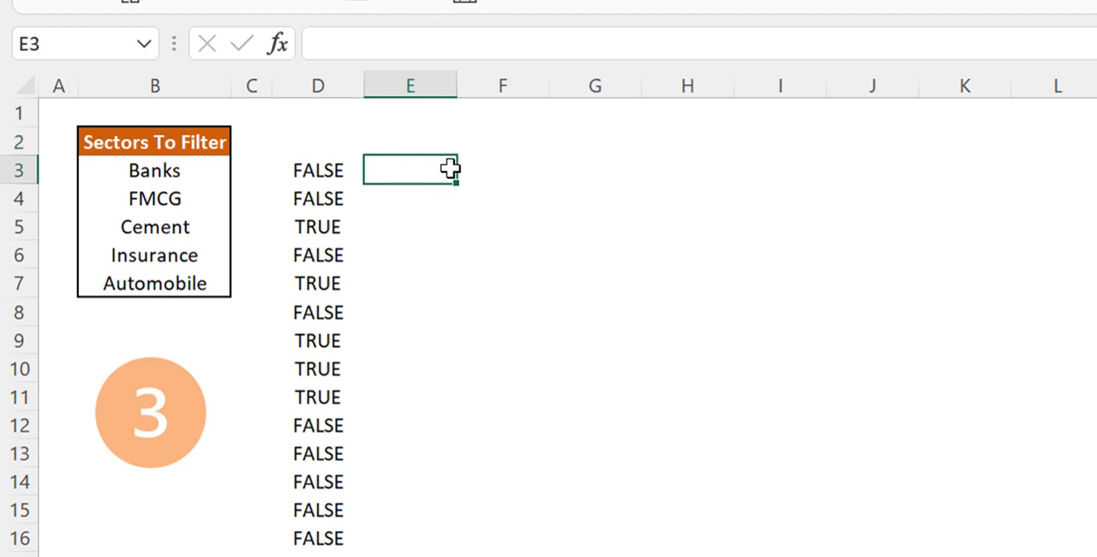
key(Right)
text(=fil)
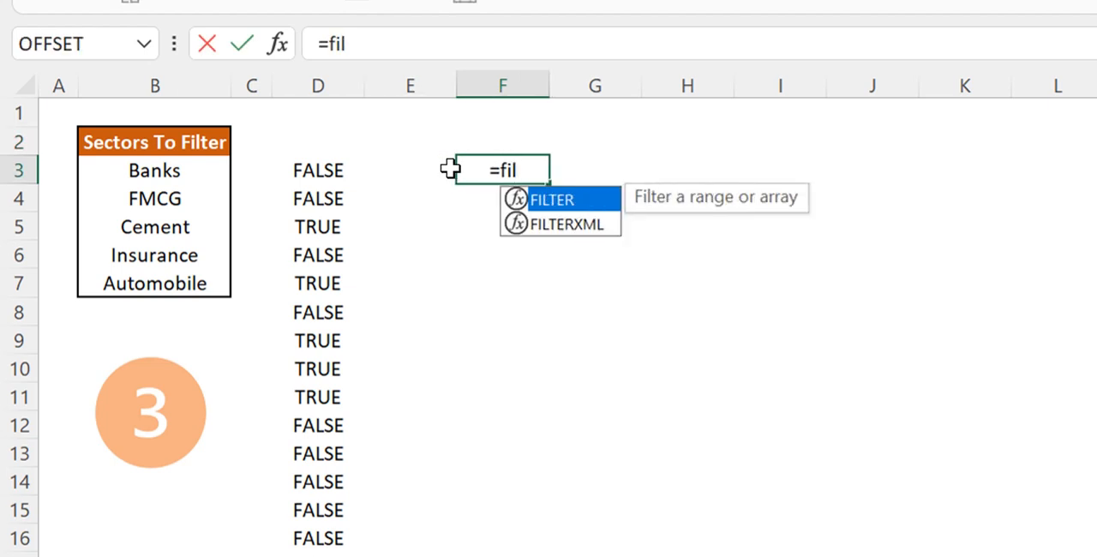
key(Tab)
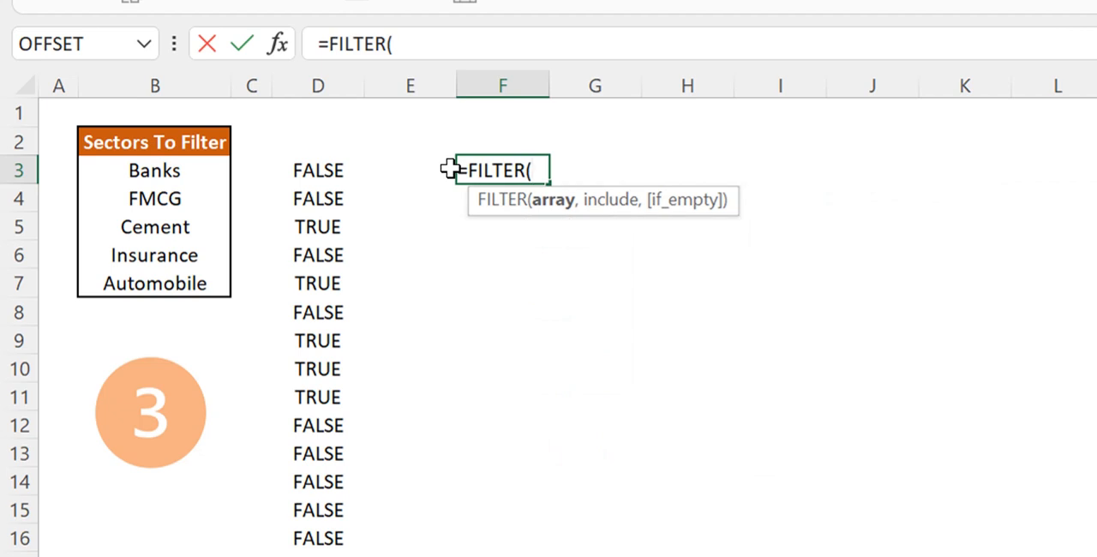
text(comps)
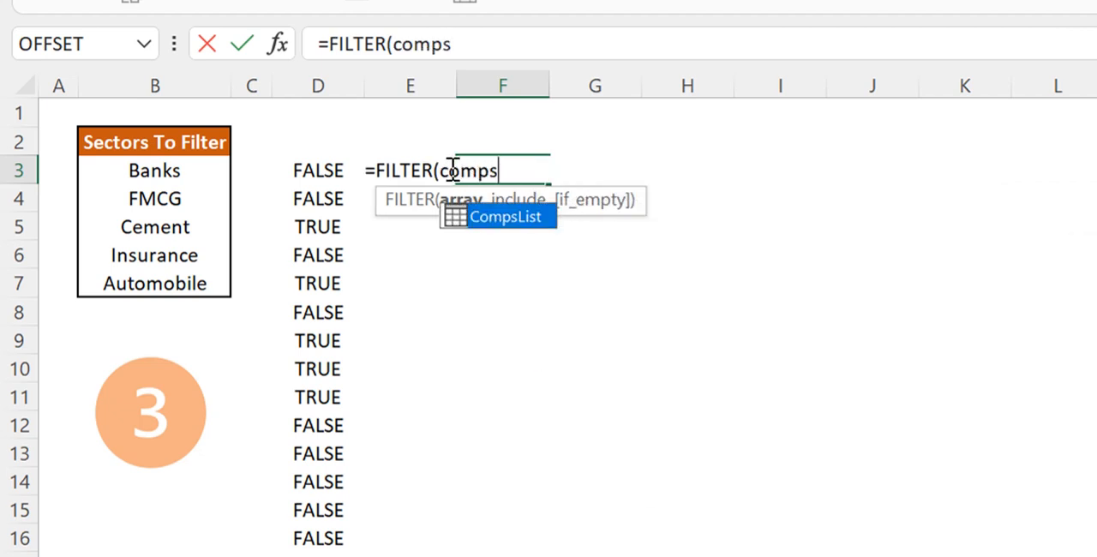
key(Tab)
text(,)
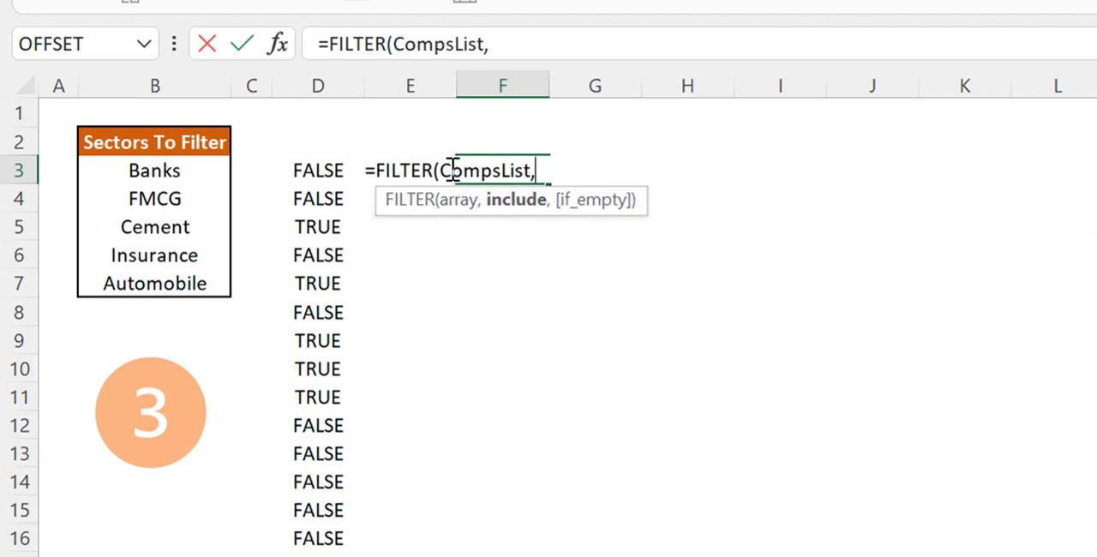
click(313, 166)
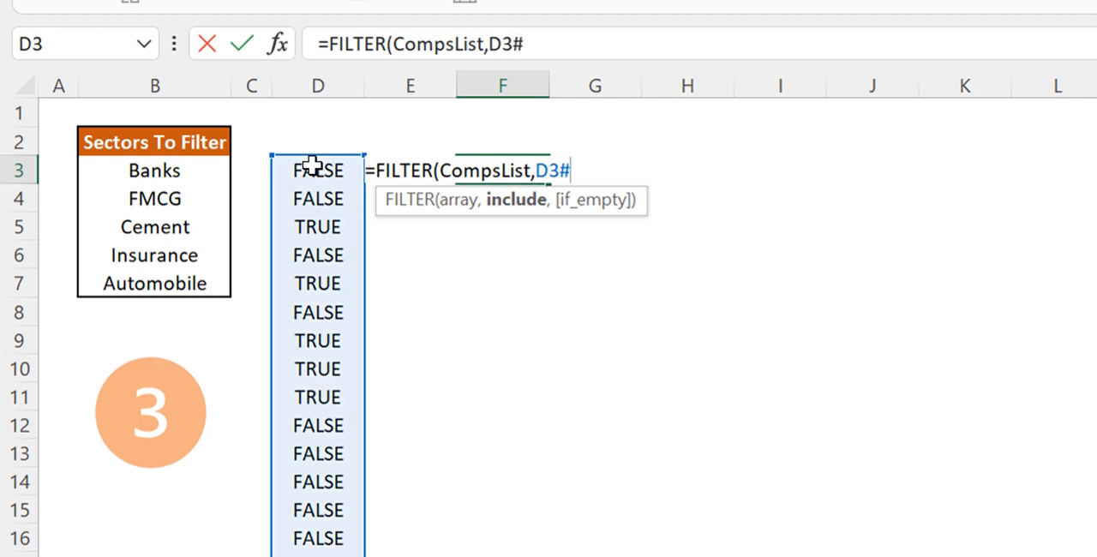
text())
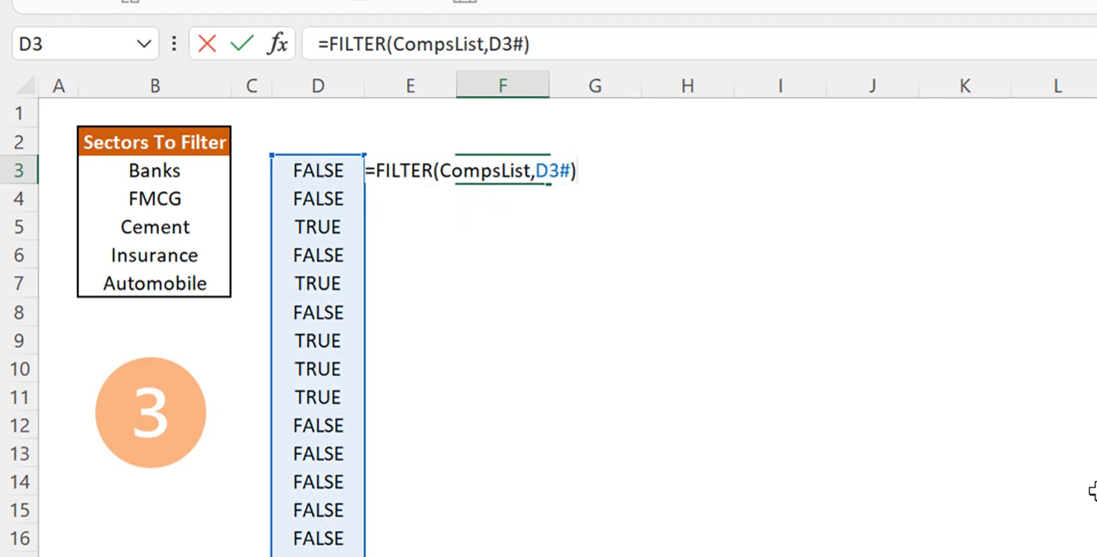
key(Return)
key(Up)
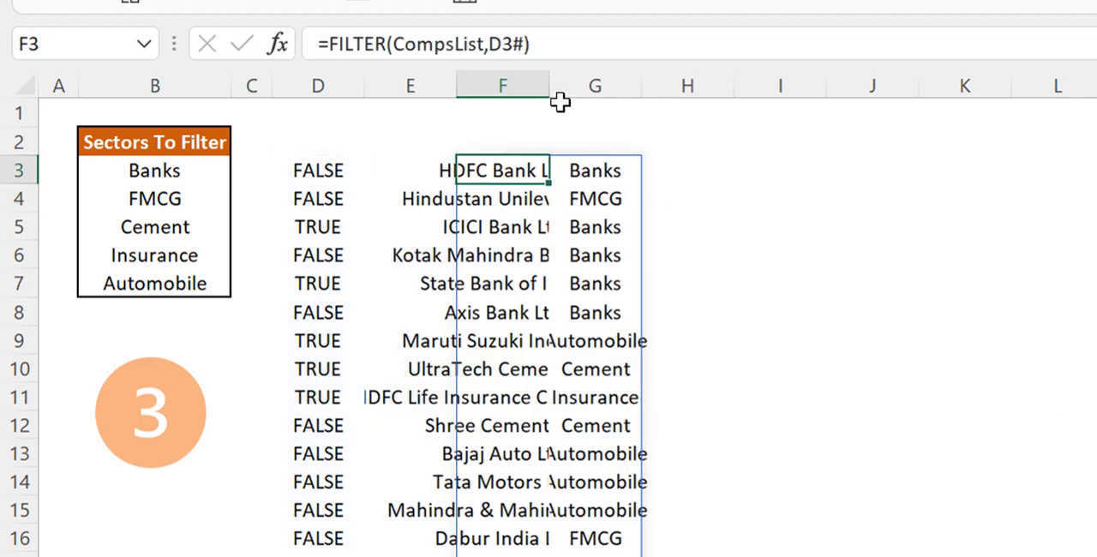
Autofit the widths of columns F and G to the filtered results and select F3
drag(509, 86, 643, 85)
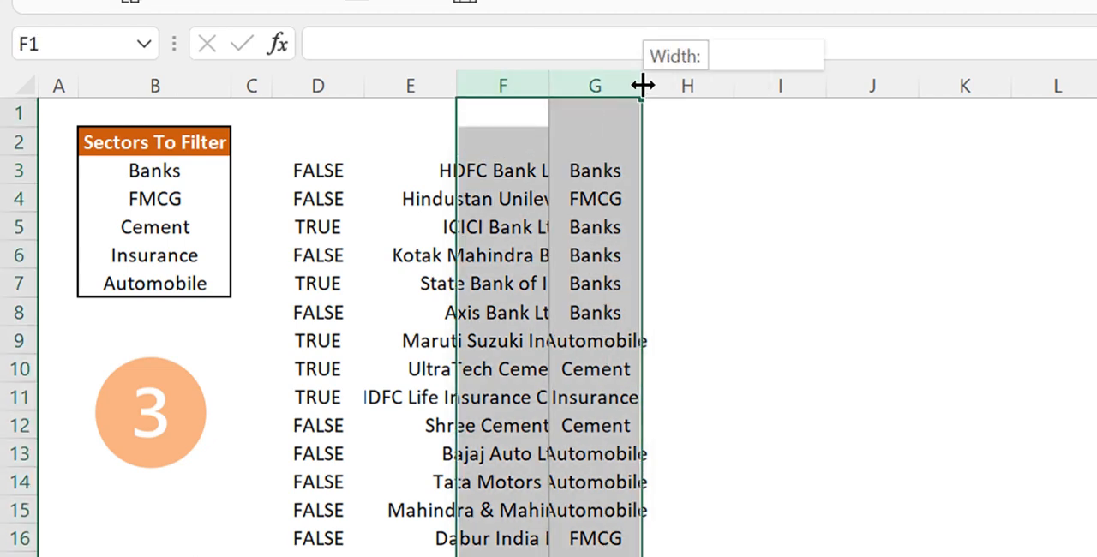
double_click(642, 85)
click(629, 174)
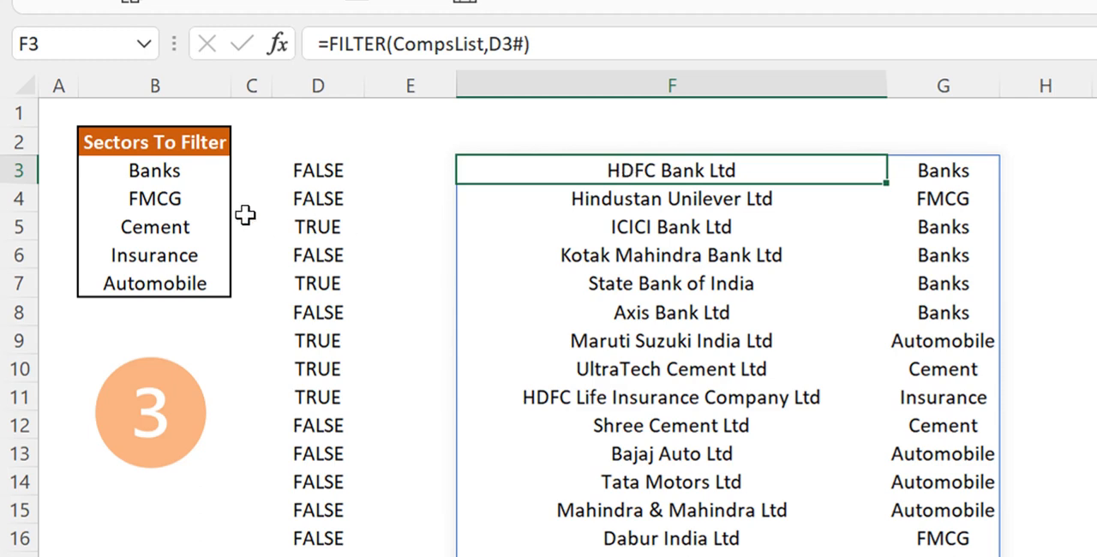
Examine the MAP formula in D3, focusing on its CompsList[Sector] array and the OR(m=B3:B7) calculation
click(317, 169)
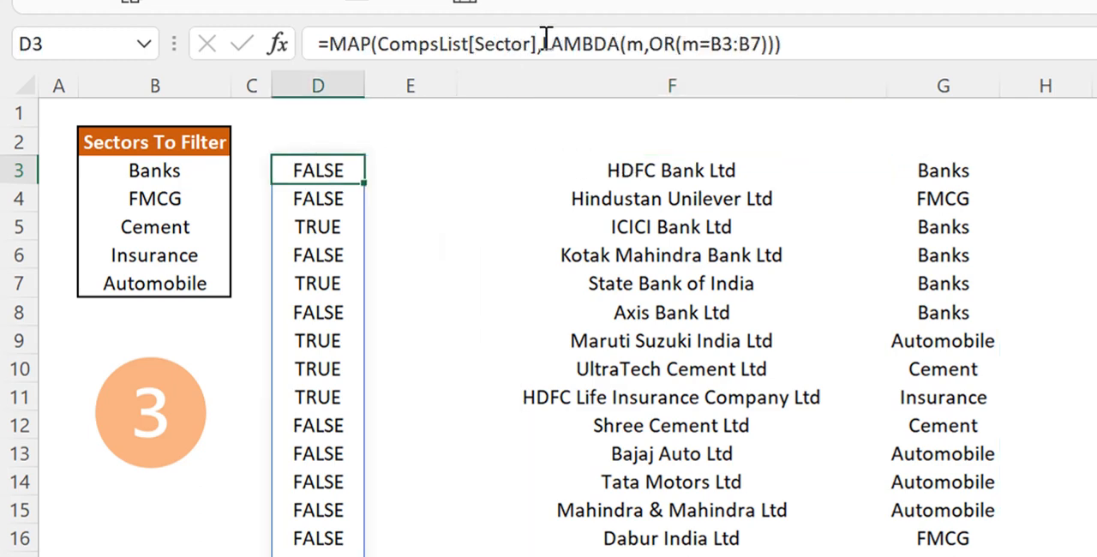
click(713, 42)
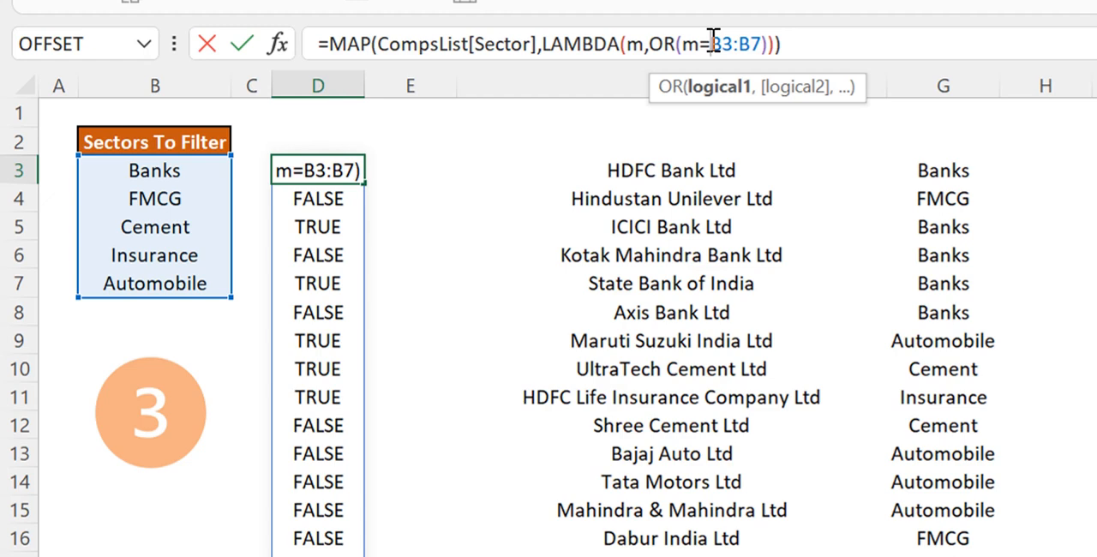
key(Escape)
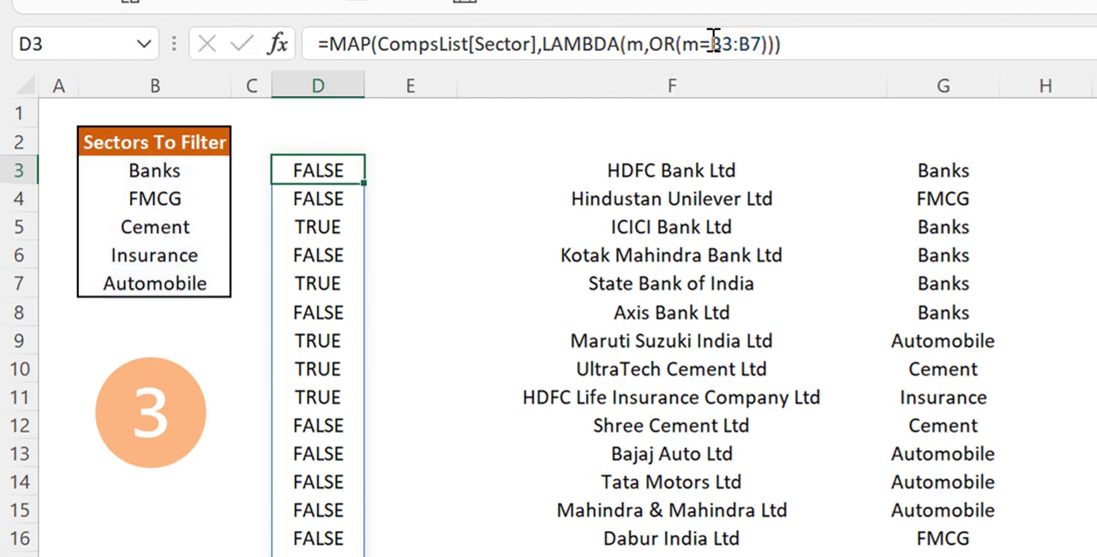
click(378, 43)
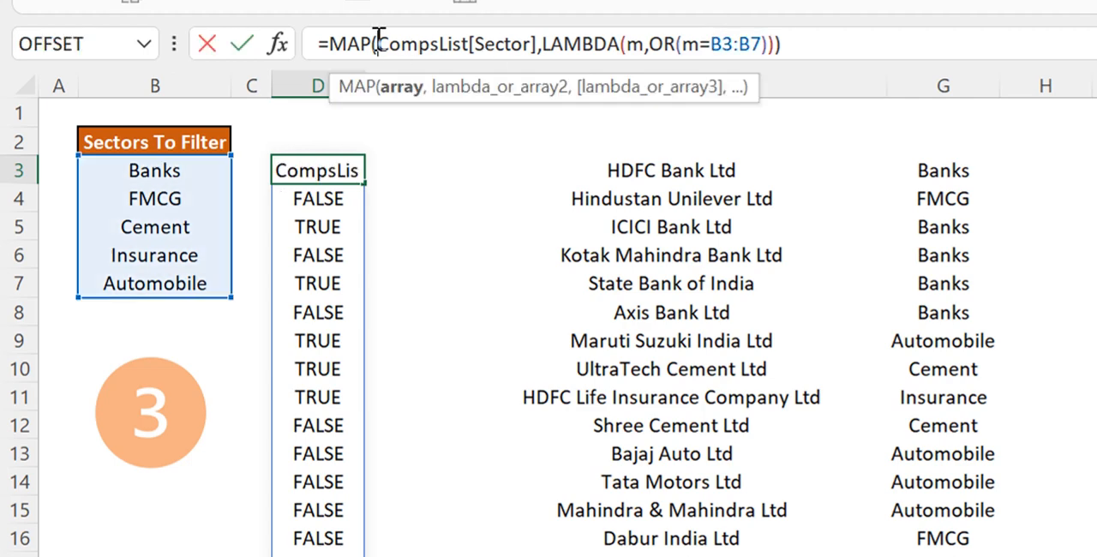
click(648, 43)
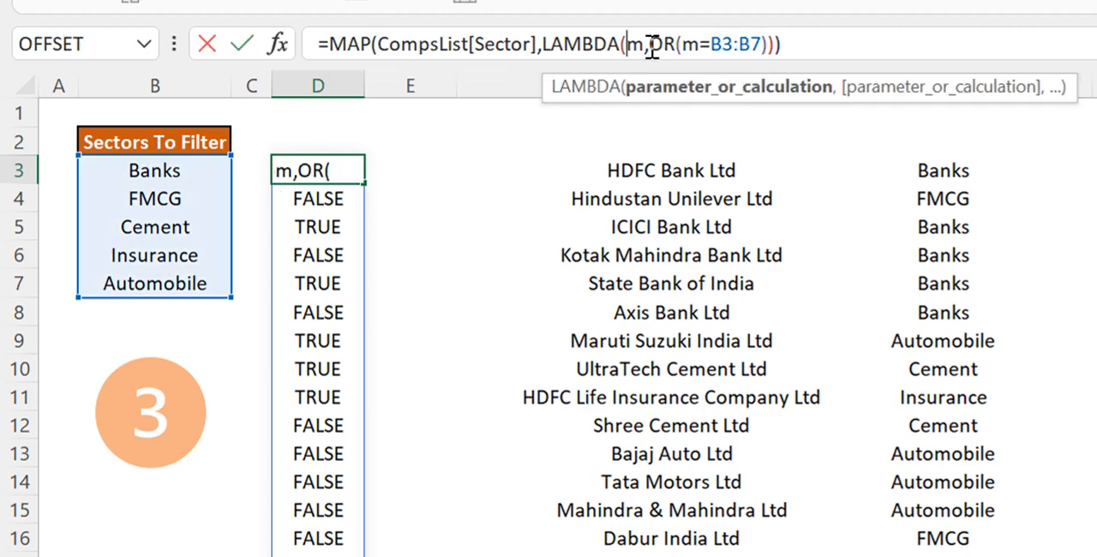
drag(649, 43, 765, 61)
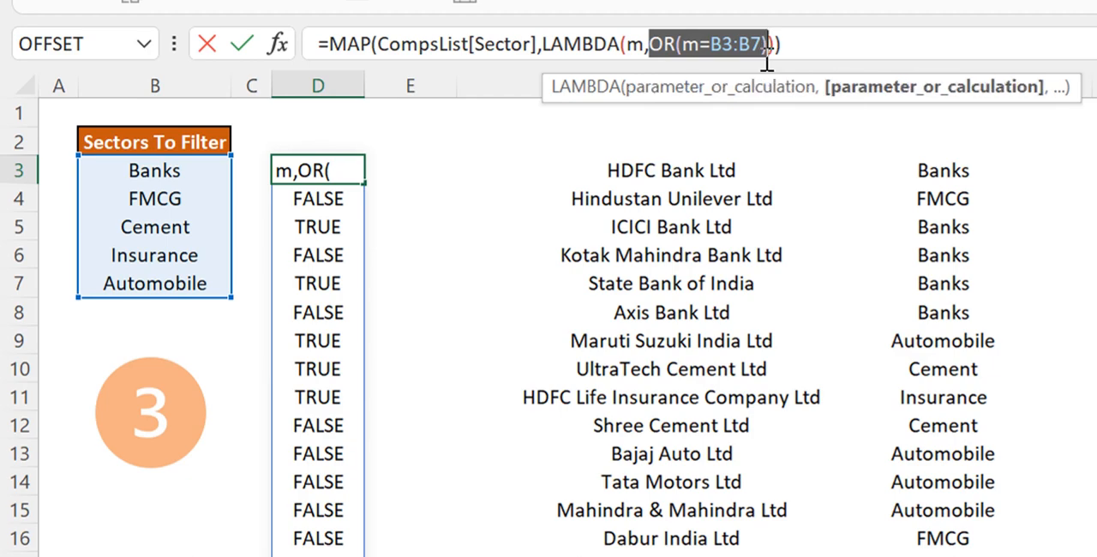
key(Escape)
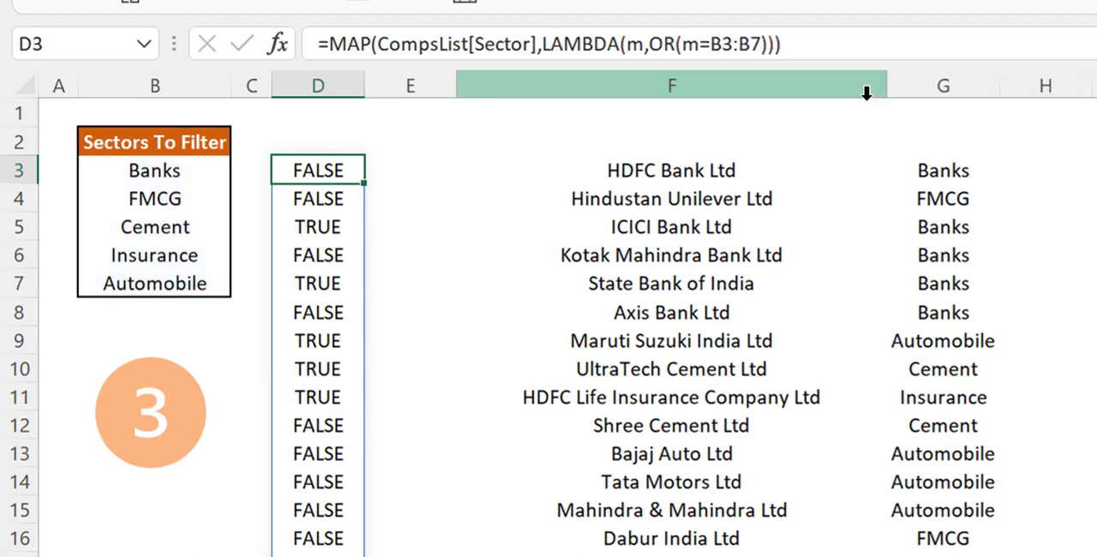
Begin a test formula in I3 with the OR function and the CompsList Sector column
click(1079, 164)
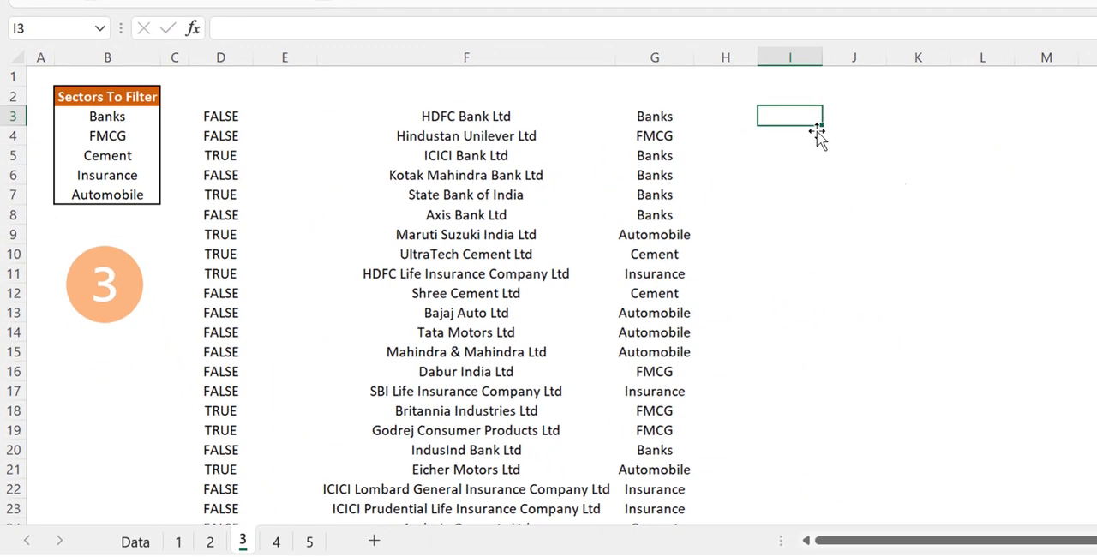
text(=or)
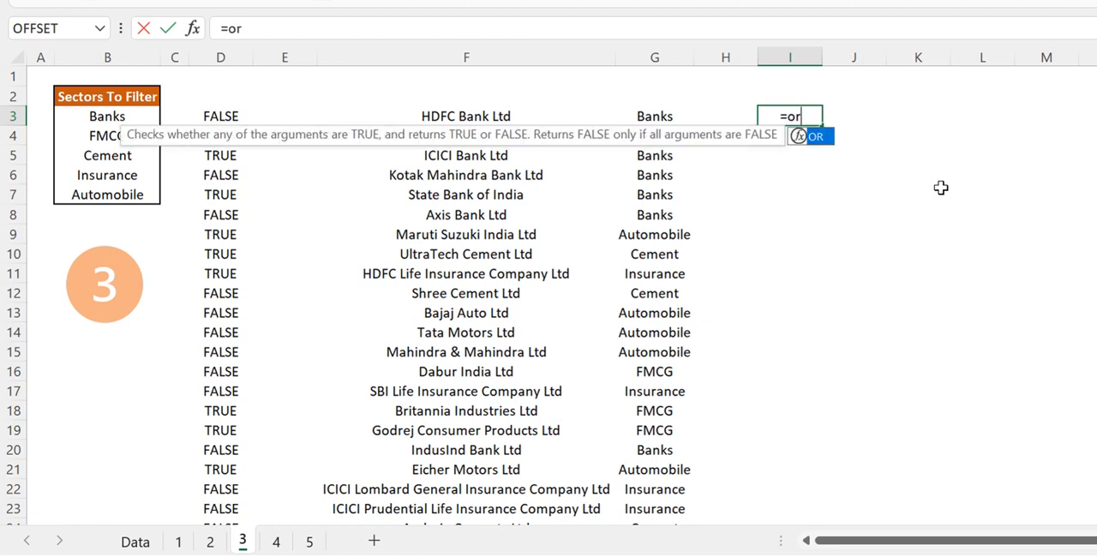
key(Tab)
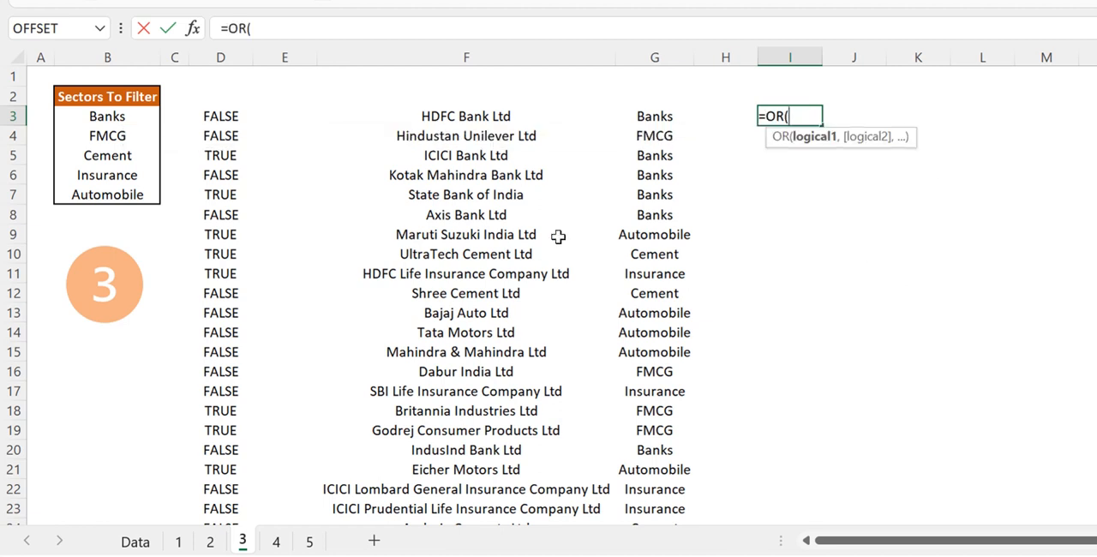
text(comp)
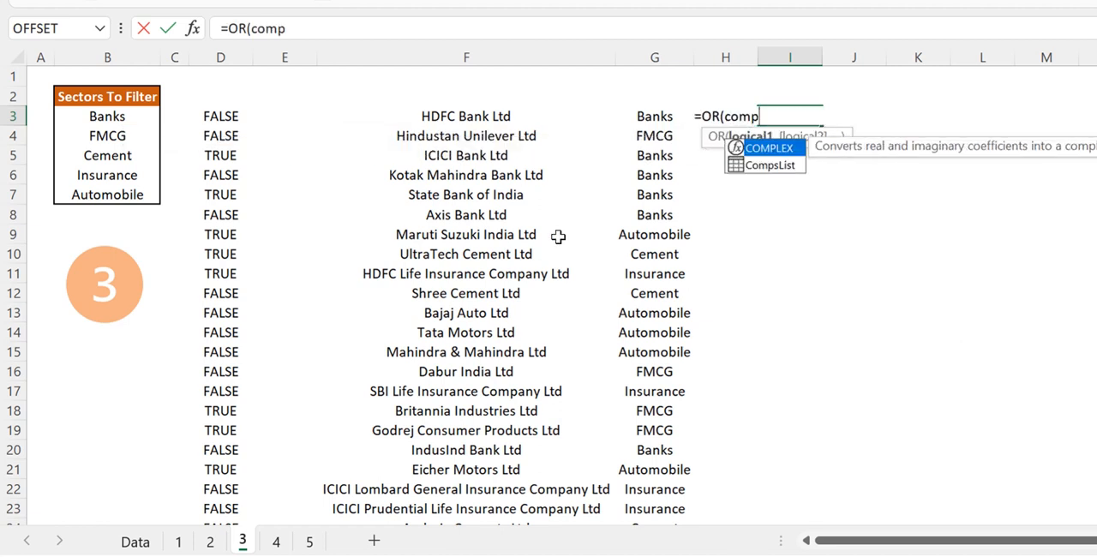
key(Tab)
text([)
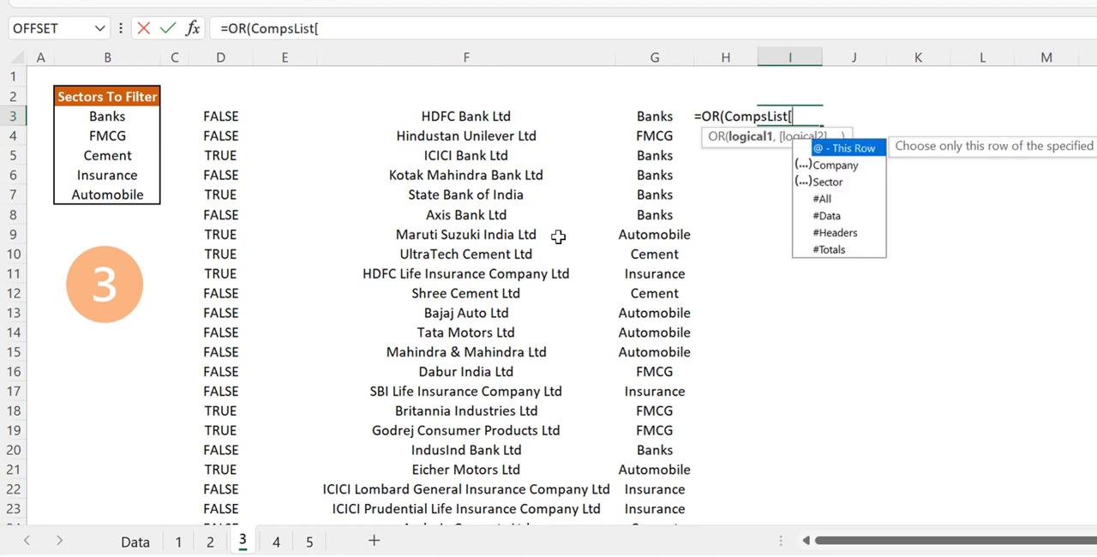
key(Down)
key(Down)
key(Tab)
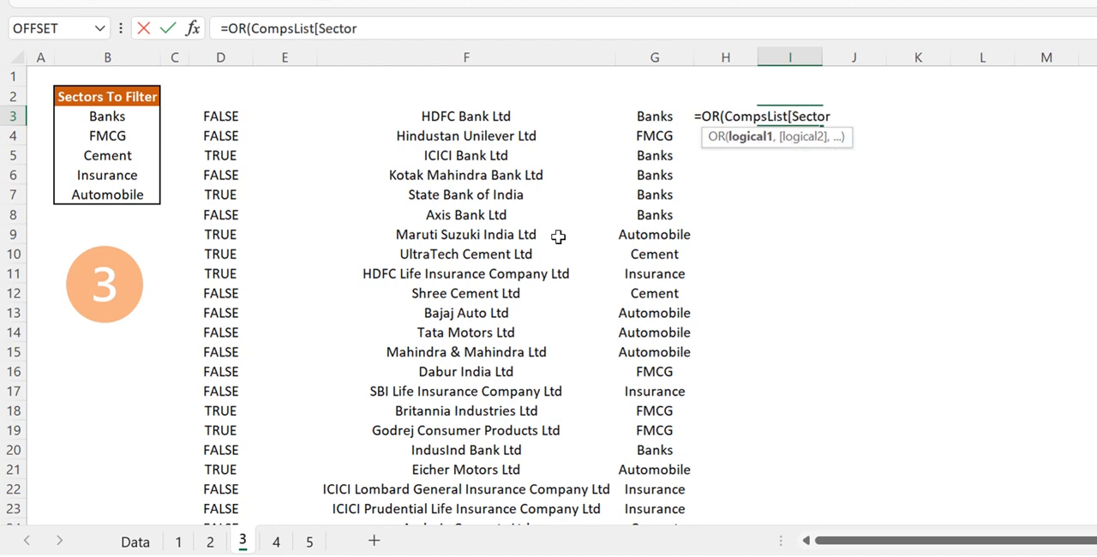
Try the test formula in I3 as =OR(CompsList[Sector]=B3:B7), and delete it from the cell
text(]=)
drag(115, 117, 120, 195)
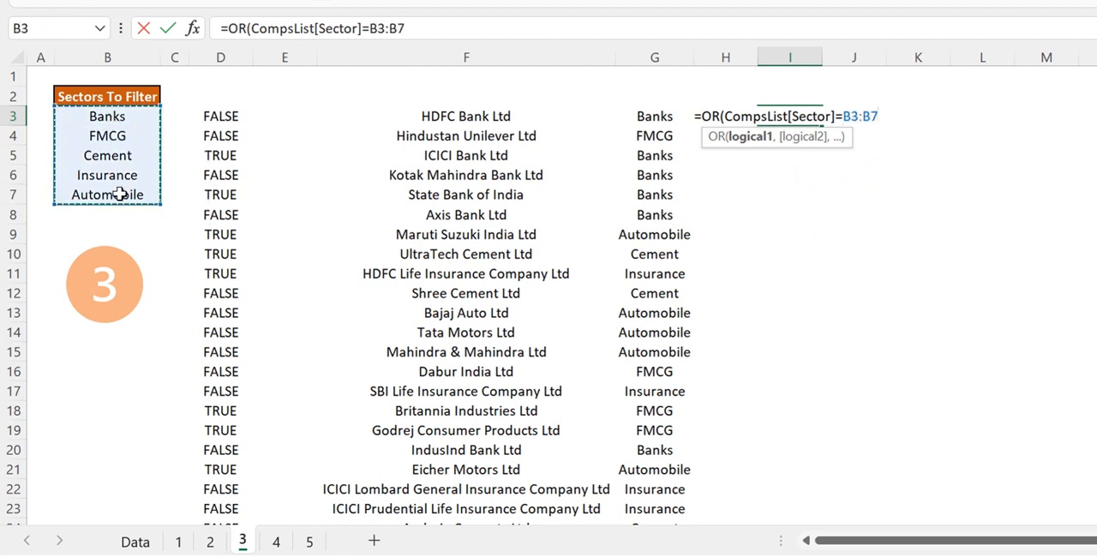
text())
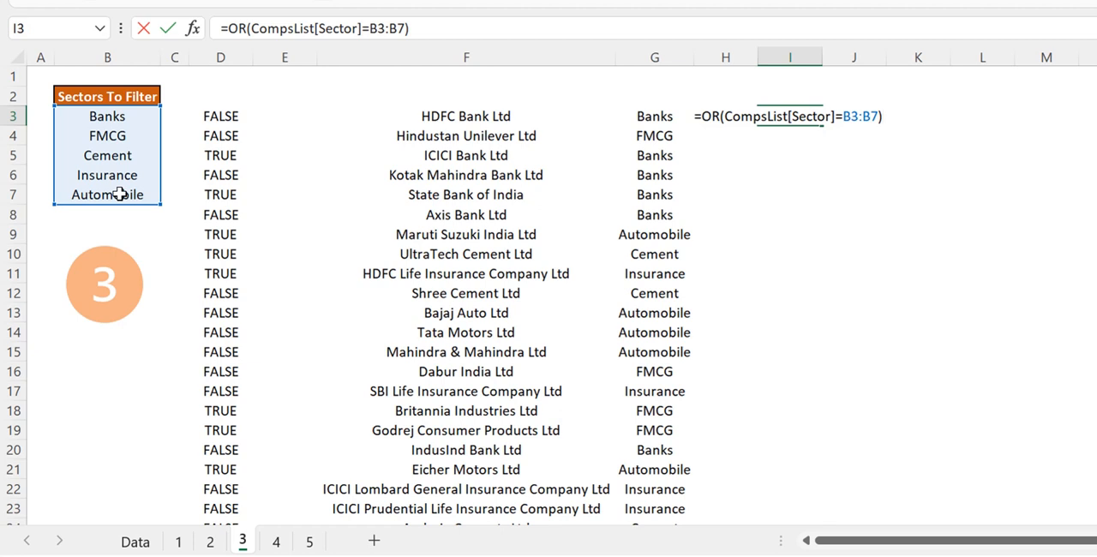
key(Return)
key(Up)
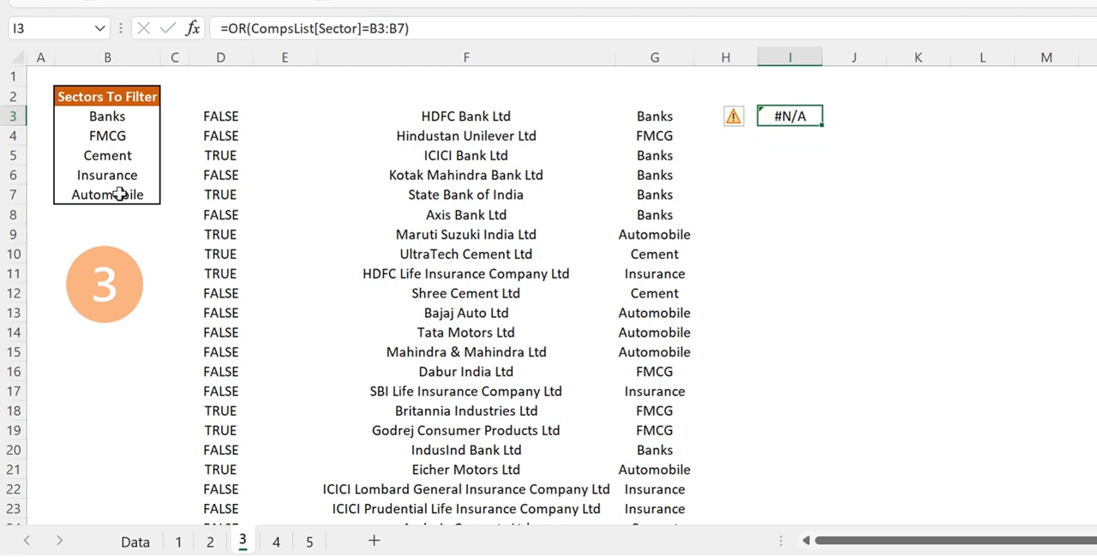
key(Delete)
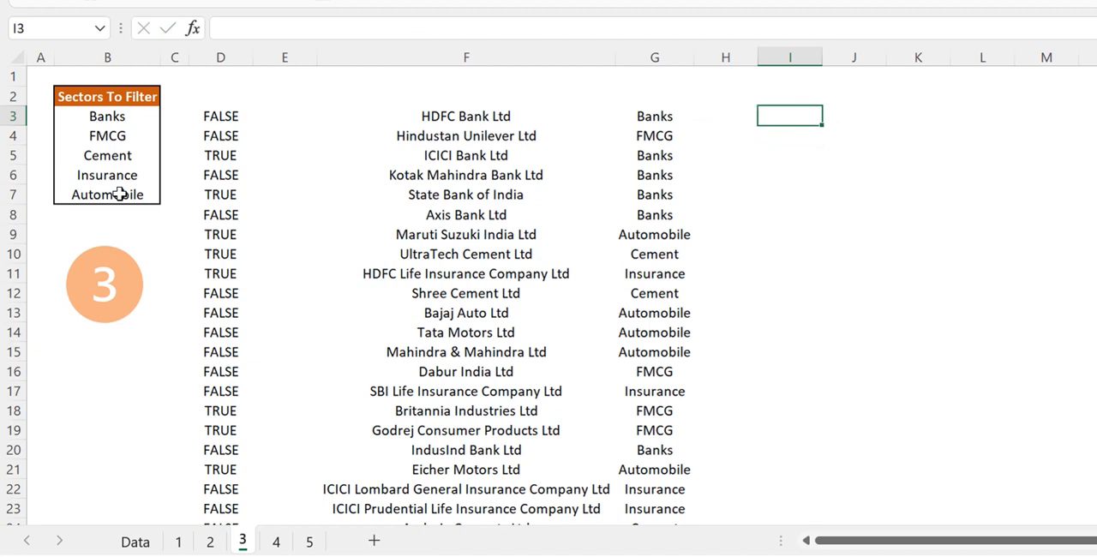
On sheet 4, start a COUNTIF formula in D3 with the sector list B3:B7 as its range
click(387, 190)
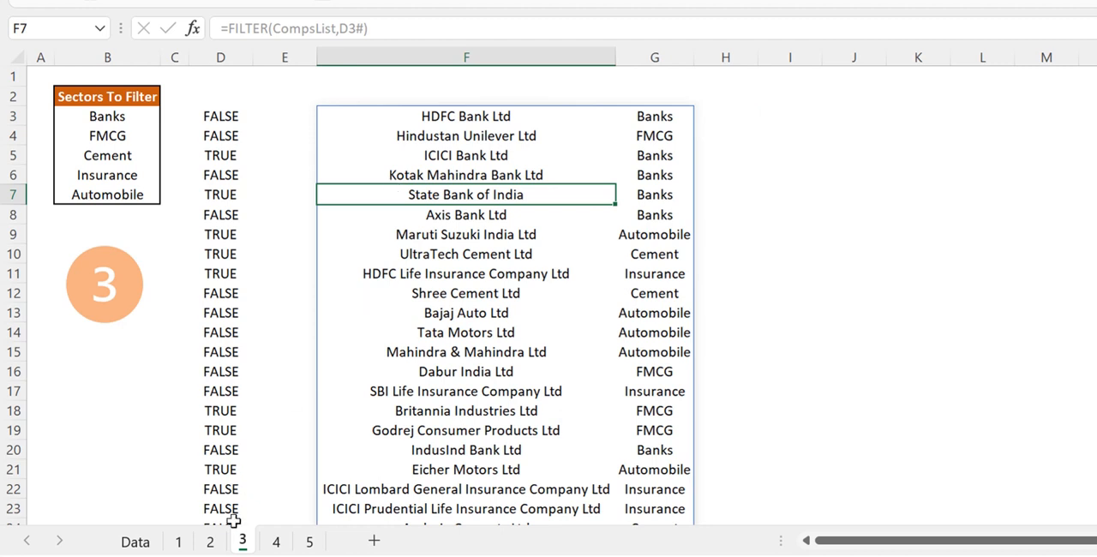
click(276, 541)
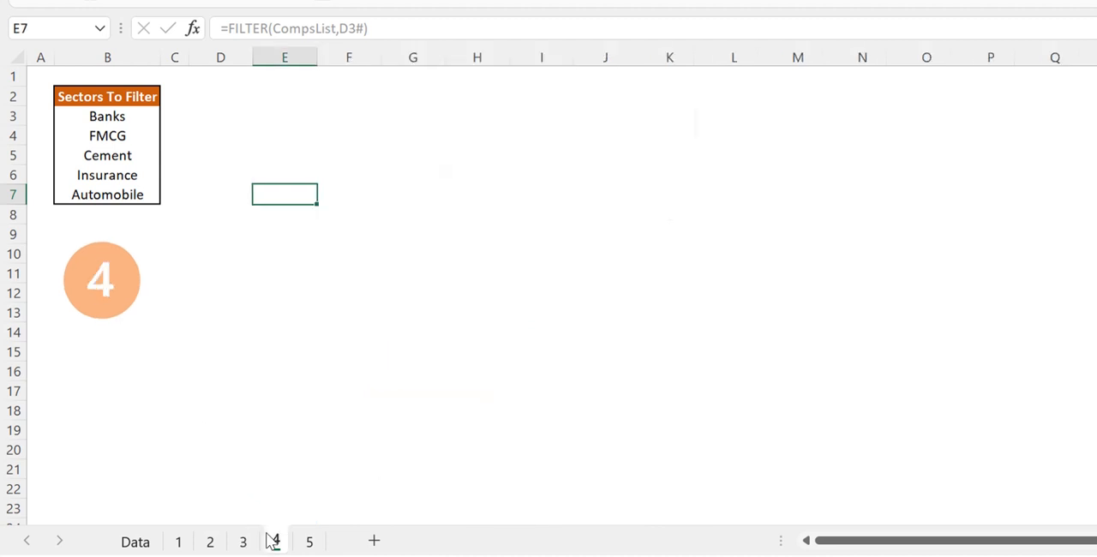
click(230, 96)
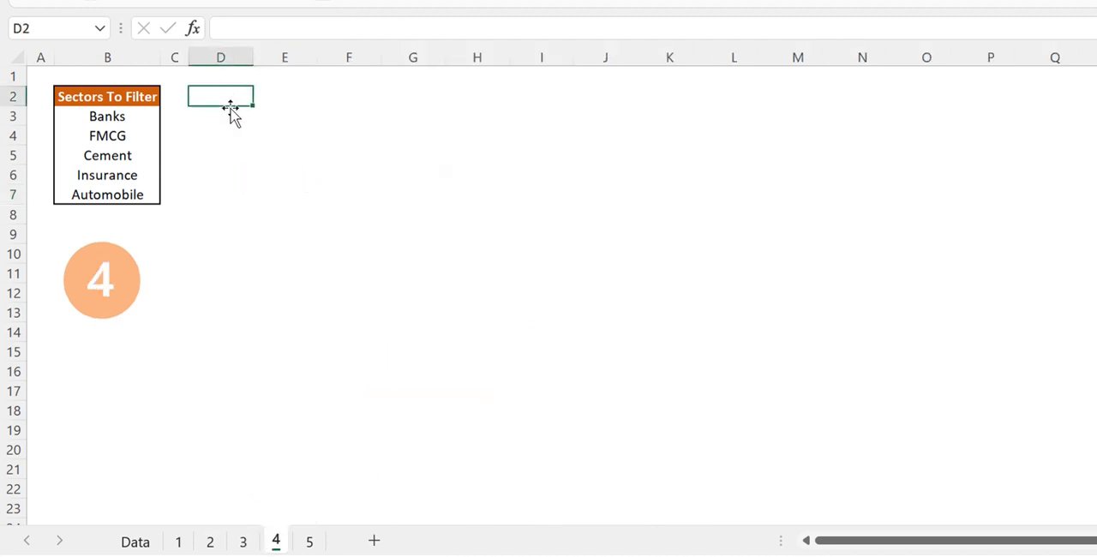
click(227, 114)
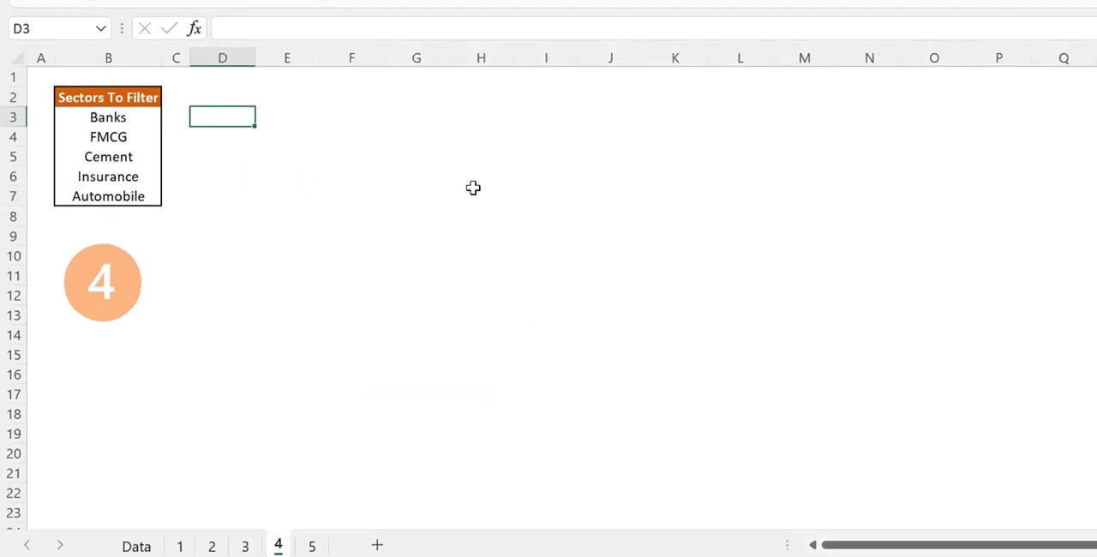
text(=)
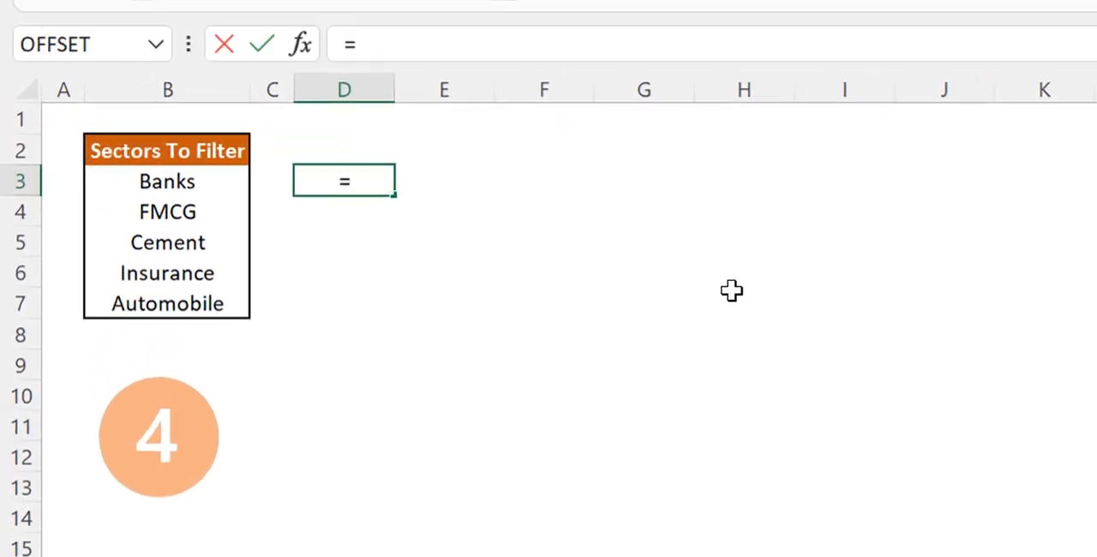
text(coun)
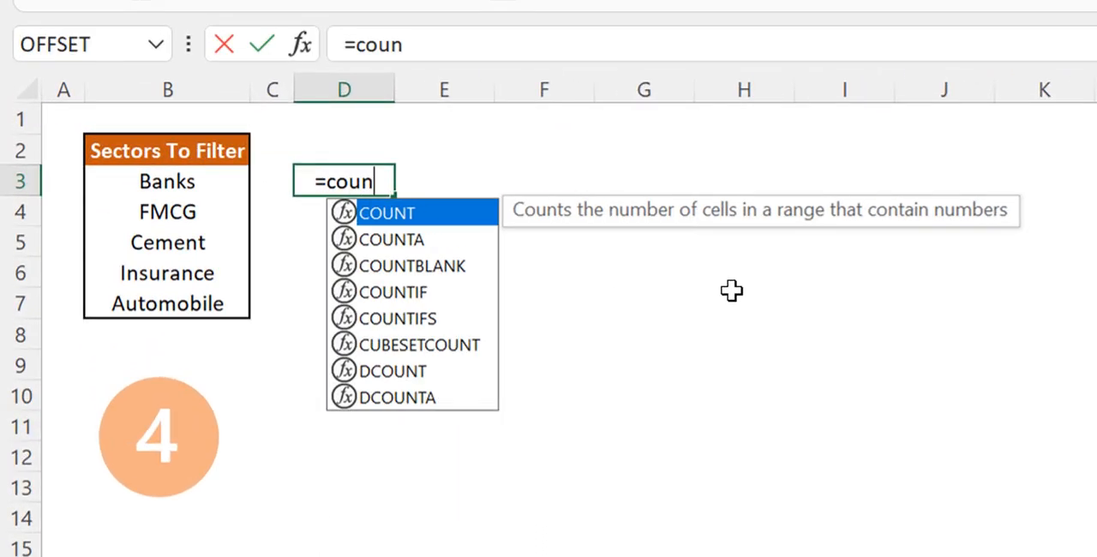
key(Down)
key(Down)
key(Down)
key(Tab)
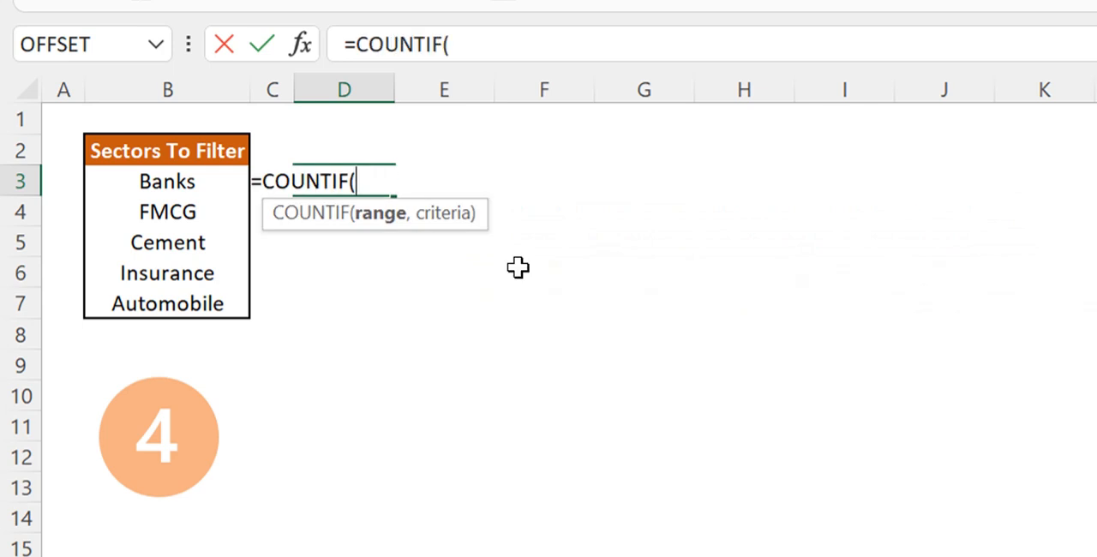
drag(222, 179, 208, 297)
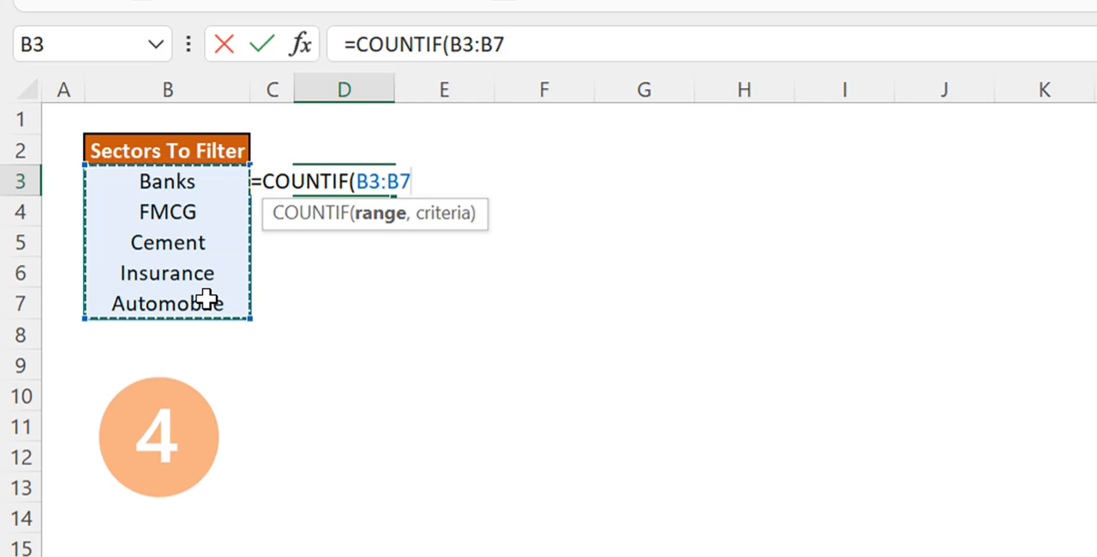
text(,)
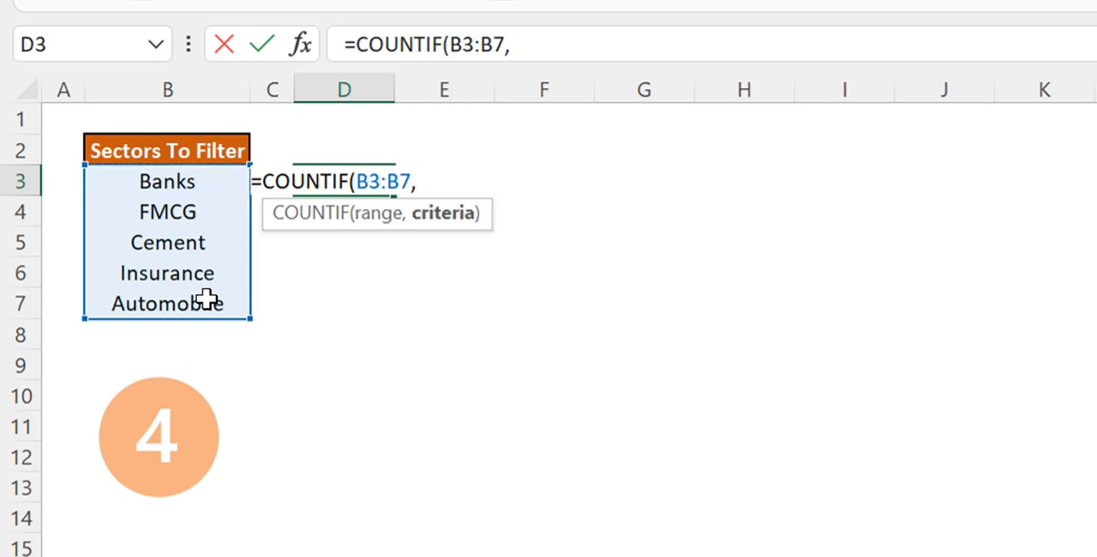
text(comp)
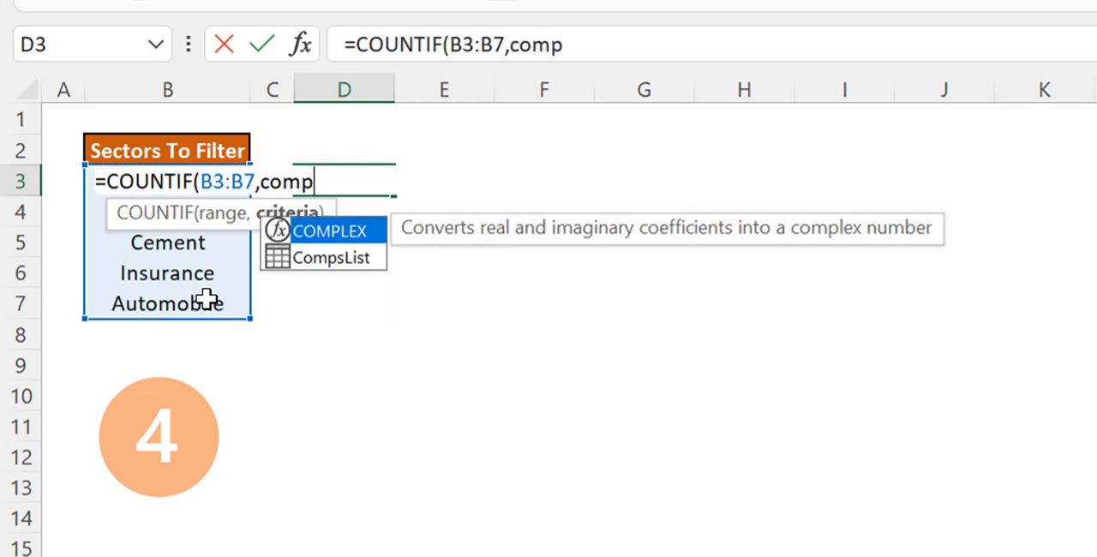
Supply the Sector column as the criteria to complete =COUNTIF(B3:B7,CompsList[Sector]) in D3
key(Down)
key(Tab)
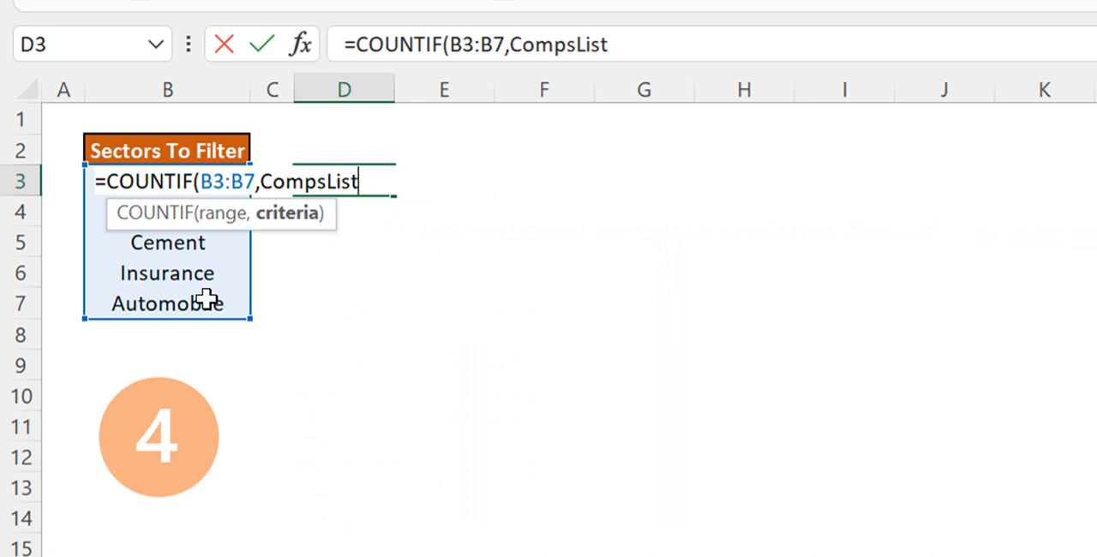
text([)
key(Down)
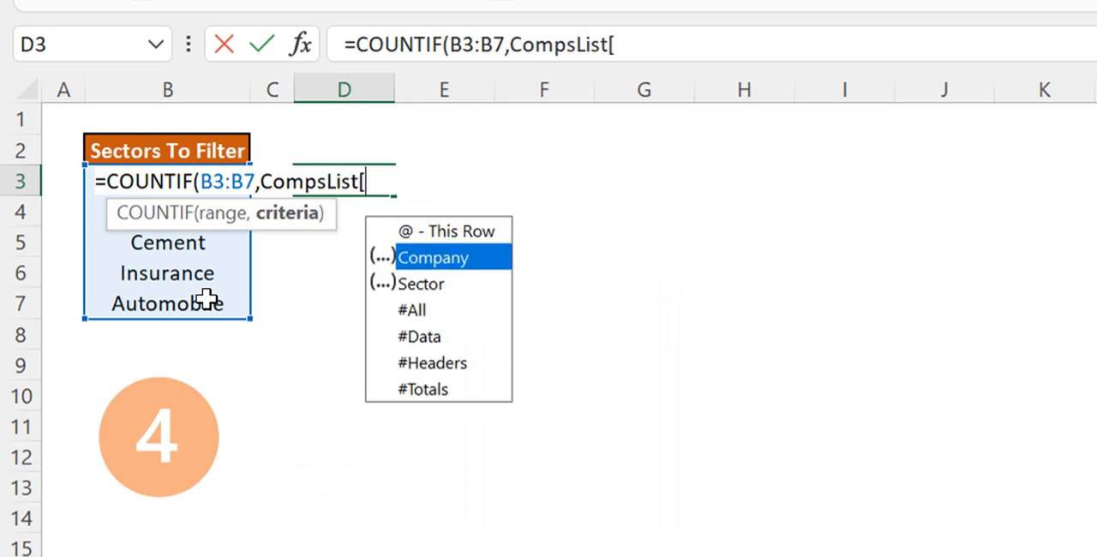
key(Down)
key(Tab)
text(]))
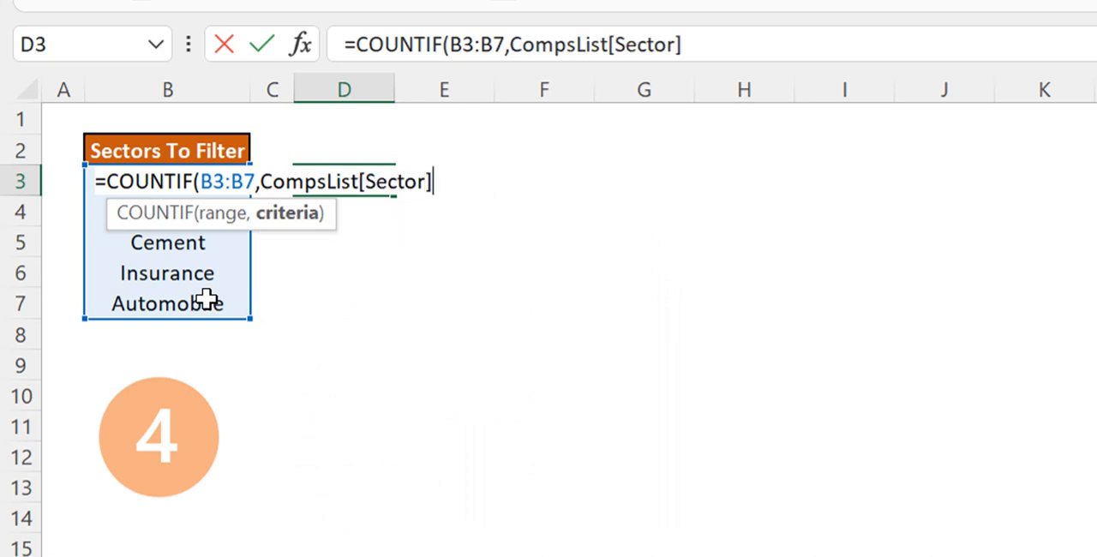
key(ctrl+Return)
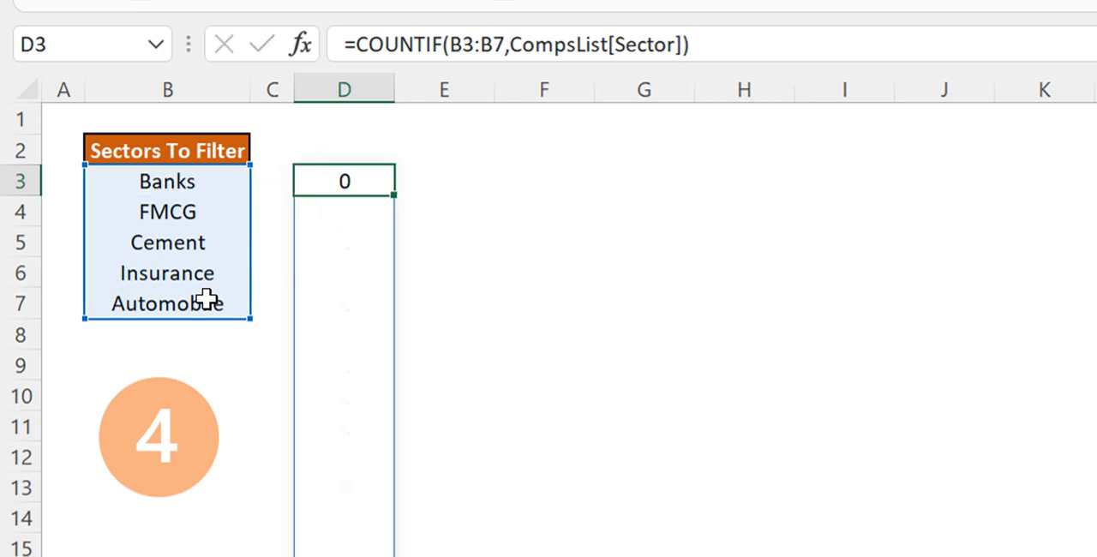
Compare the COUNTIF results with column K on sheet 1 and review the range and criteria in D3
key(Down)
key(Up)
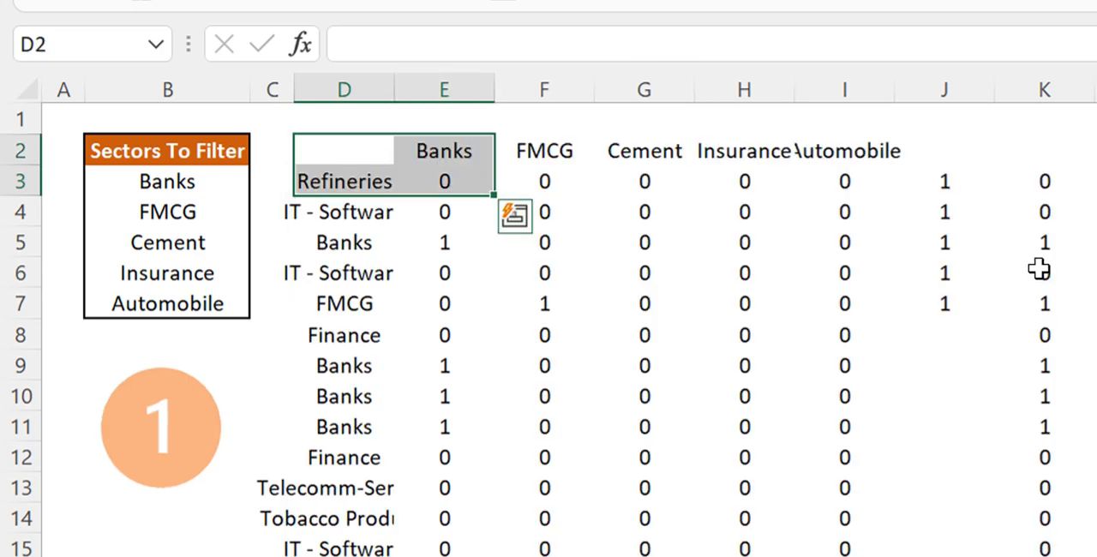
click(1027, 202)
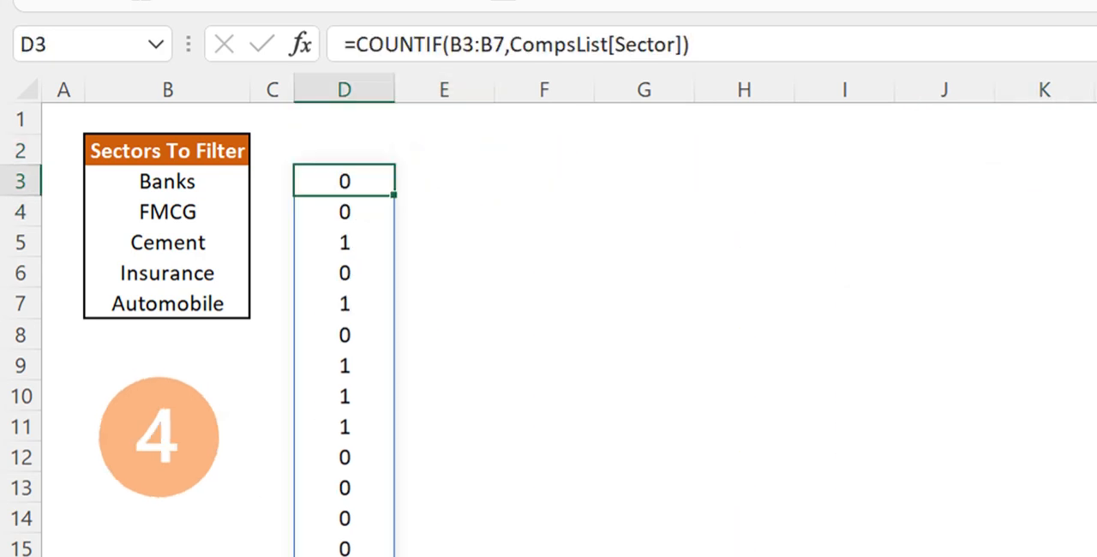
click(460, 45)
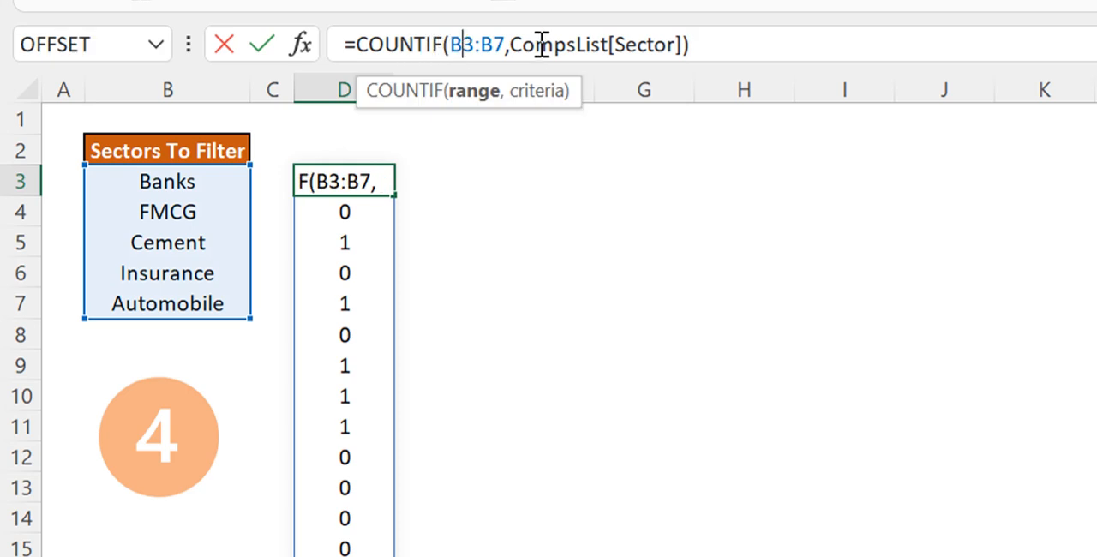
key(Escape)
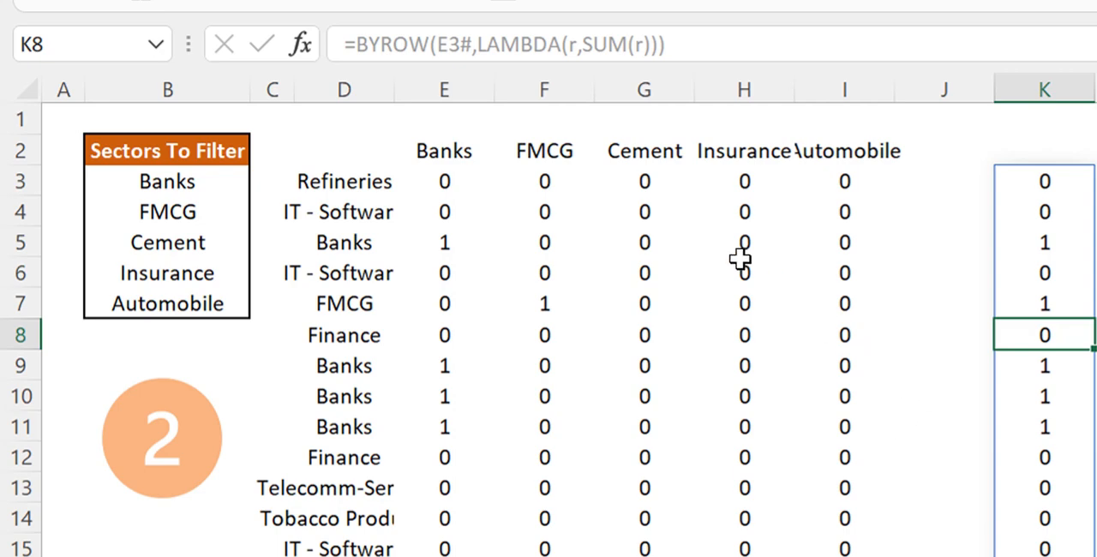
Review the sector-match matrix and its column K flags on sheet 2 against the COUNTIF results
click(565, 237)
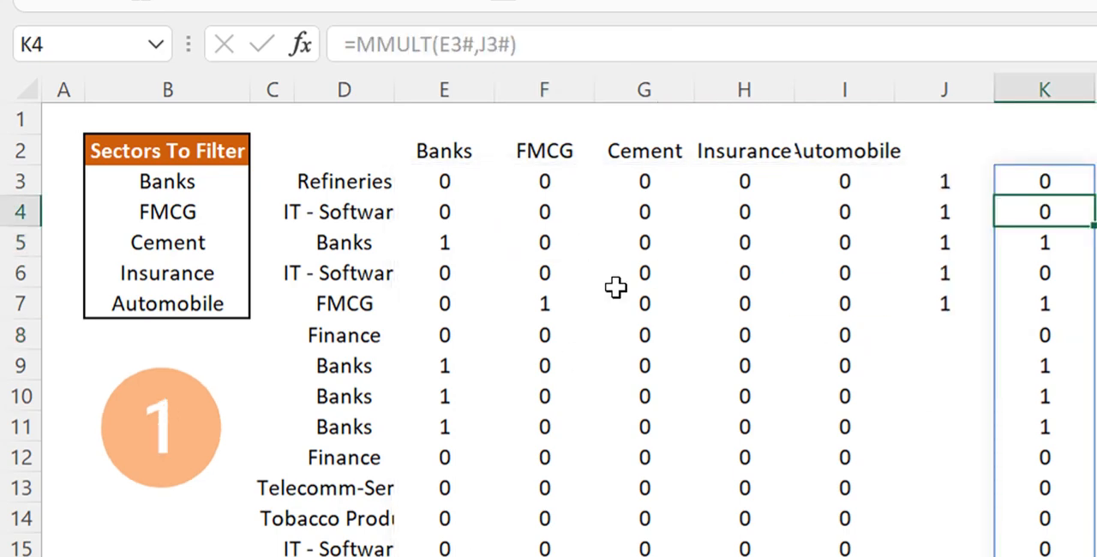
click(615, 291)
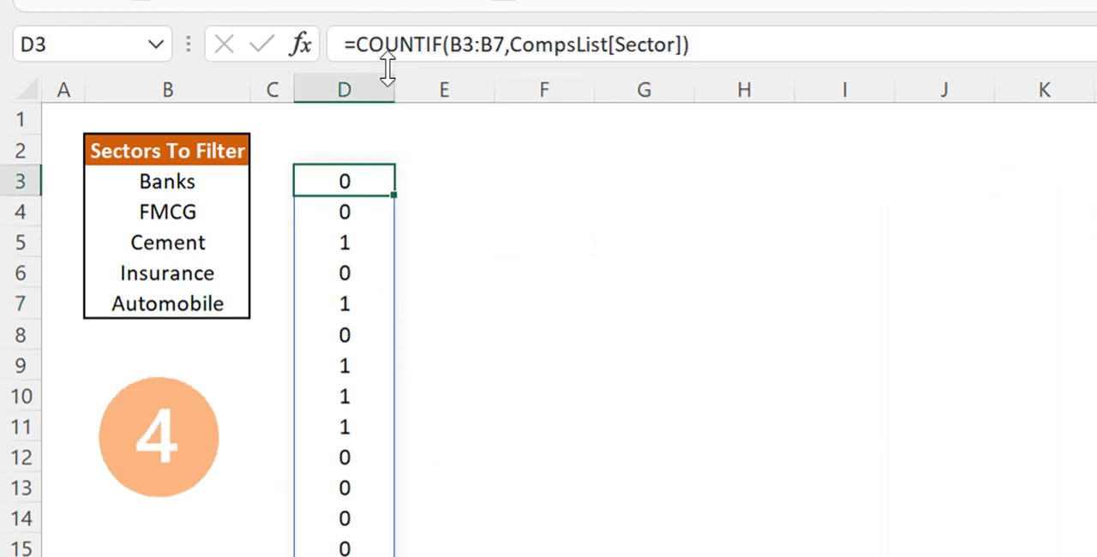
On sheet 4, enter =FILTER(CompsList,D3#) in F3, using the COUNTIF spill range as the include argument
click(514, 178)
text(=)
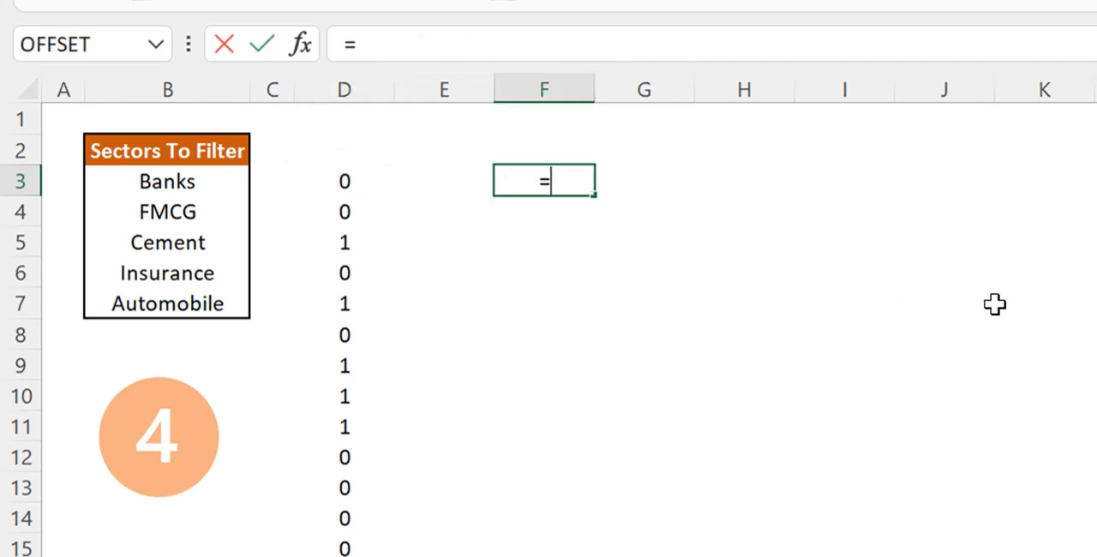
text(filte)
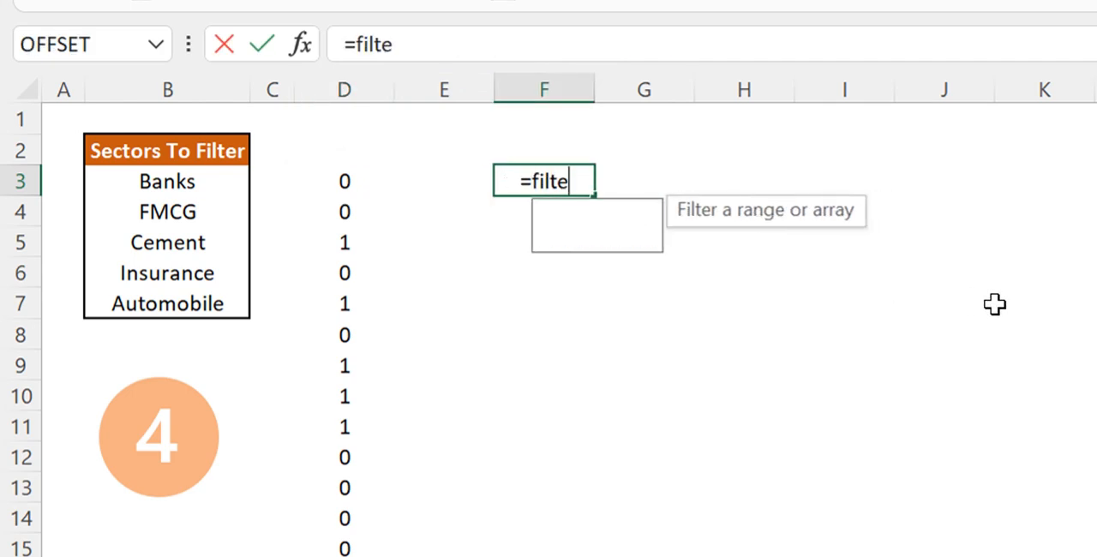
key(Tab)
text(com)
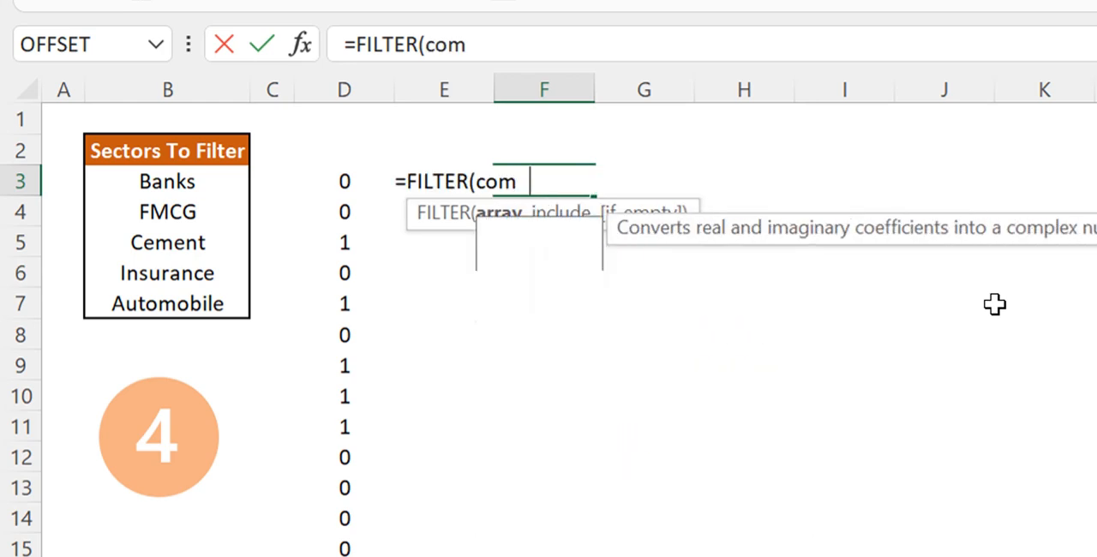
text(p)
key(Down)
key(Tab)
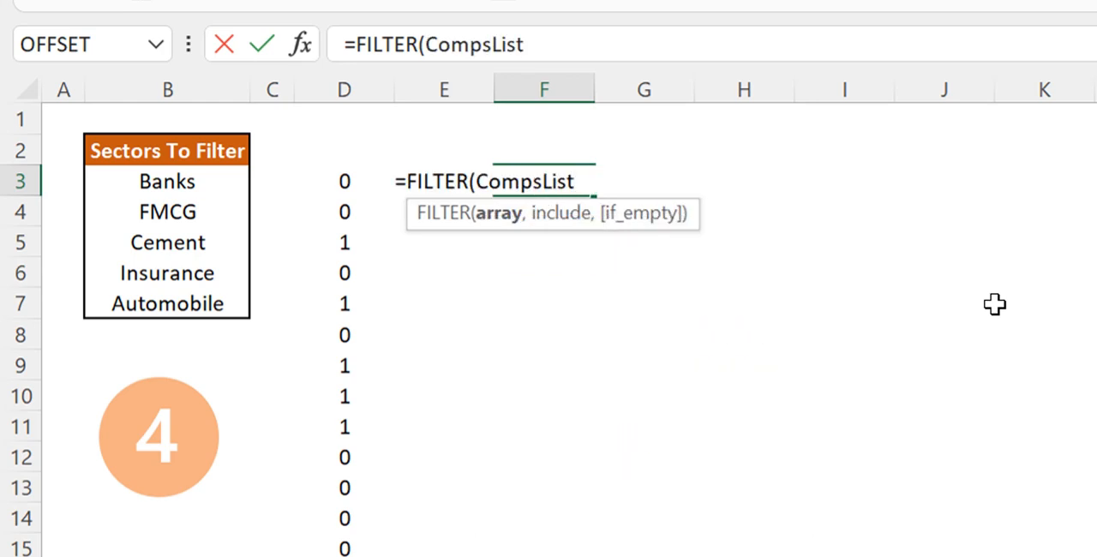
text(,)
click(355, 180)
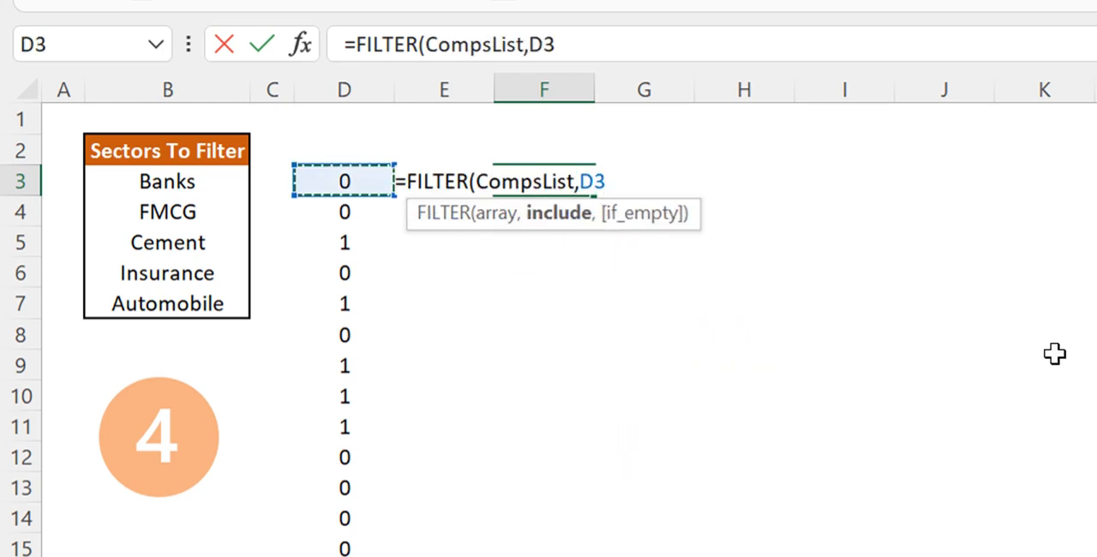
text(#)
key(ctrl+Return)
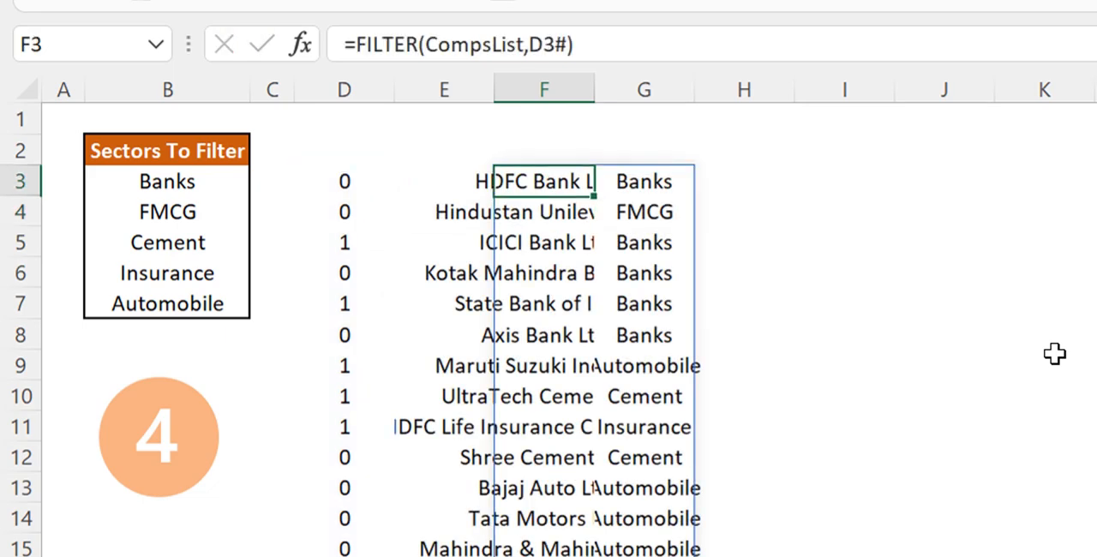
Autofit the widths of columns F and G to the filtered company list
drag(563, 81, 660, 86)
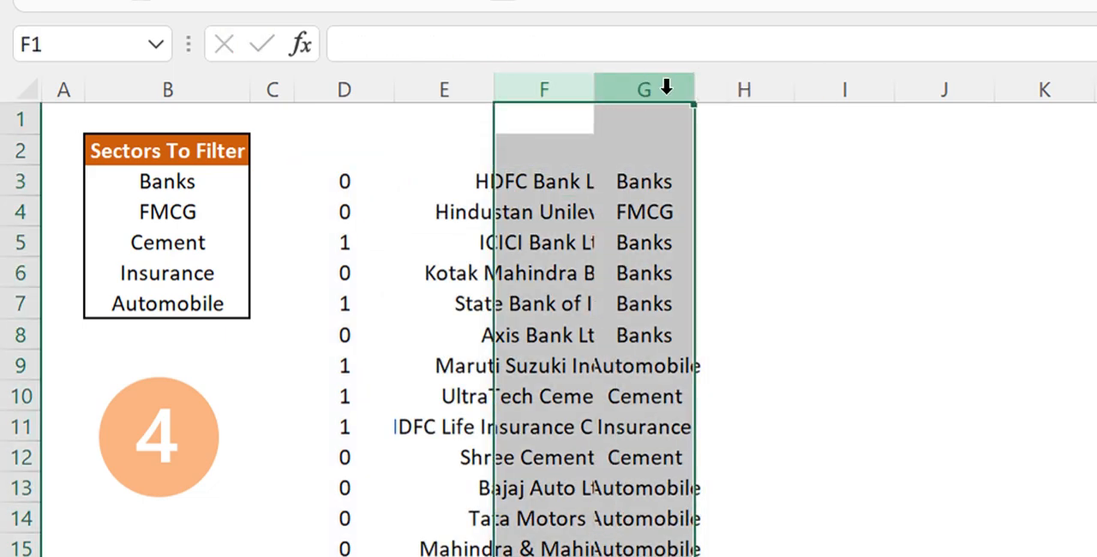
double_click(698, 89)
click(740, 203)
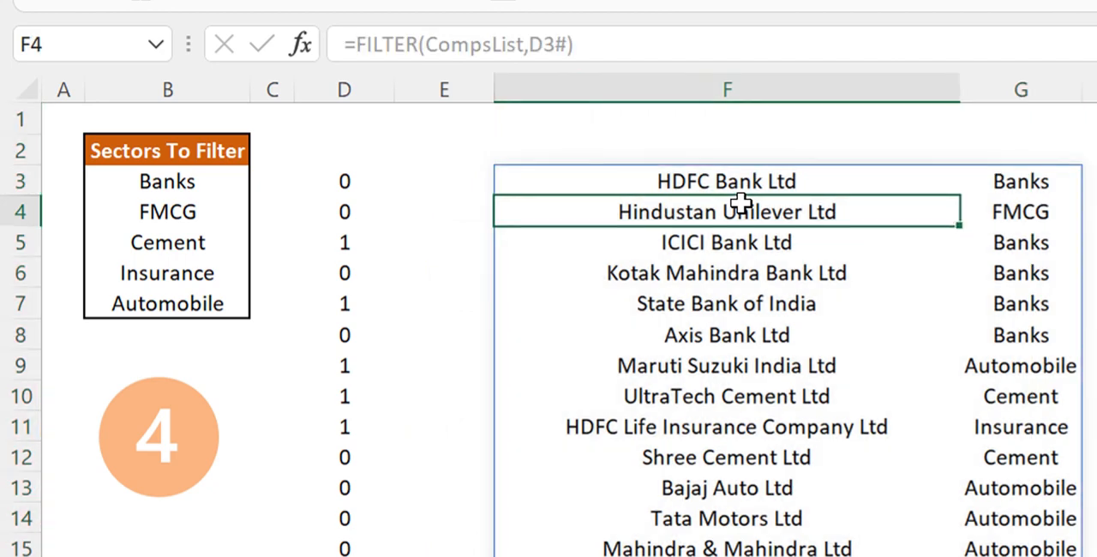
Compare the COUNTIF helper in D3 and the FILTER in F3 with the sheet 3 version and the sector list B3:B7
click(351, 179)
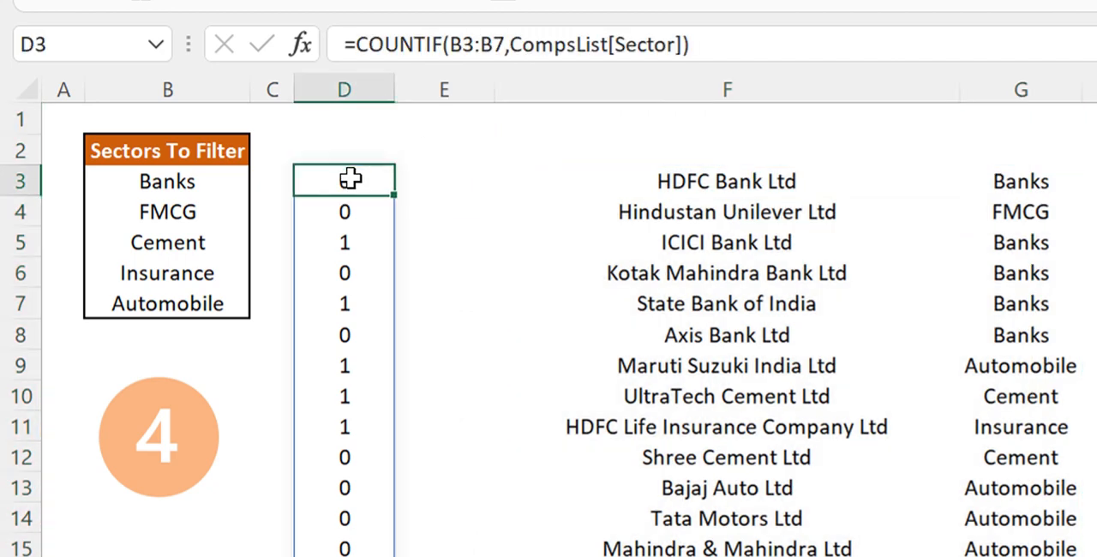
click(711, 185)
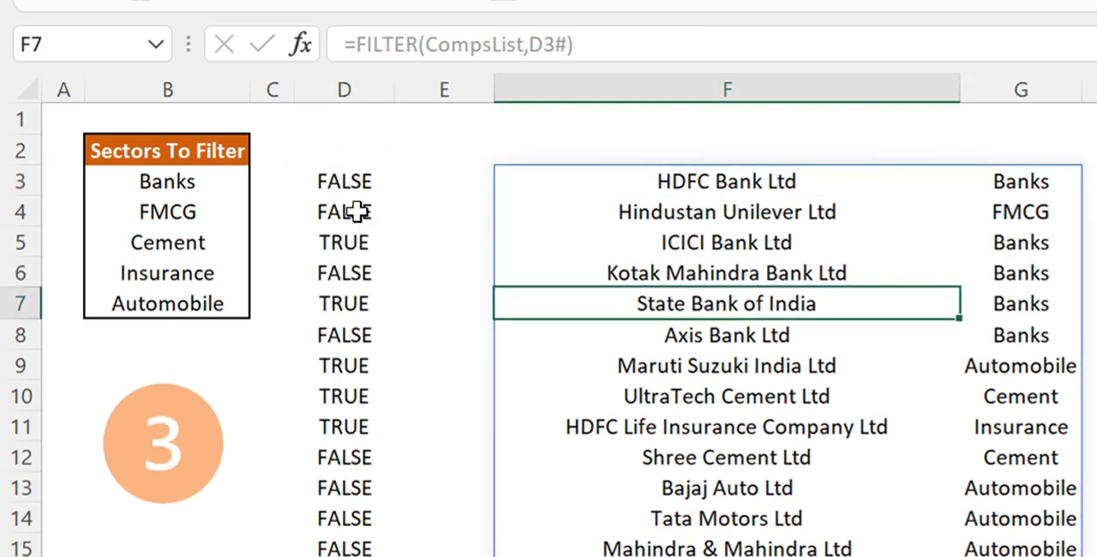
click(345, 183)
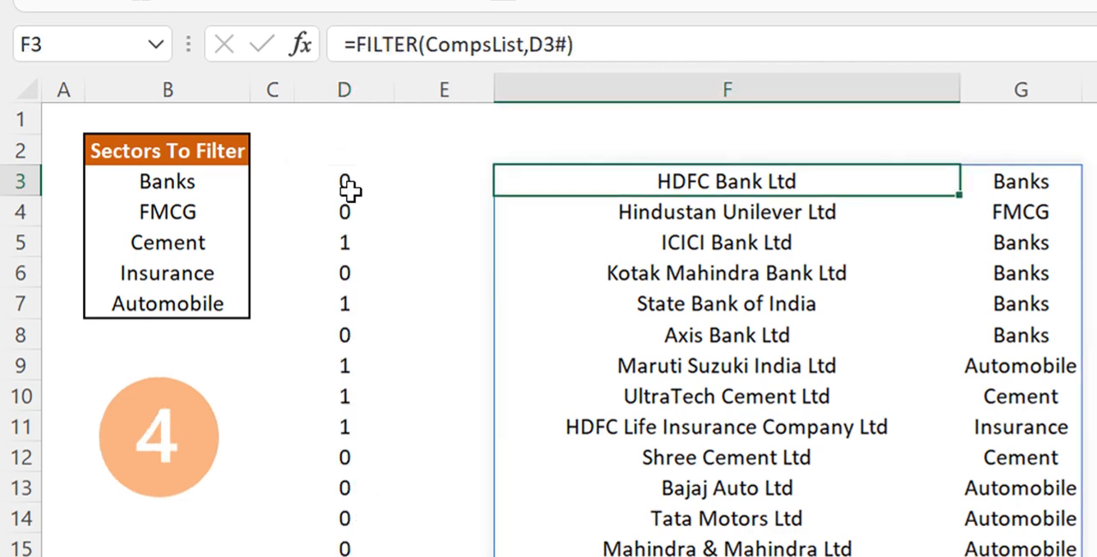
click(349, 187)
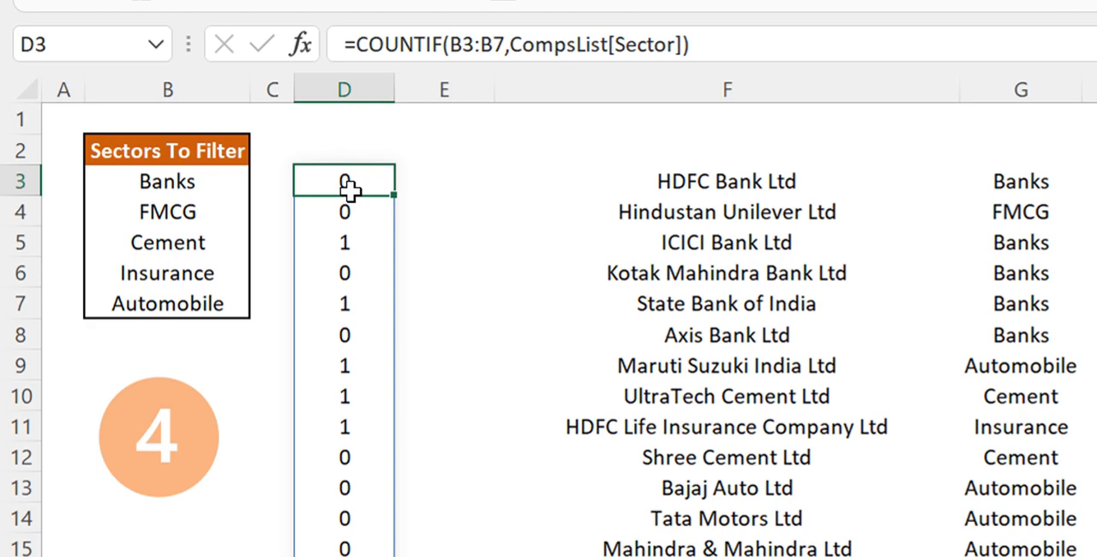
click(636, 171)
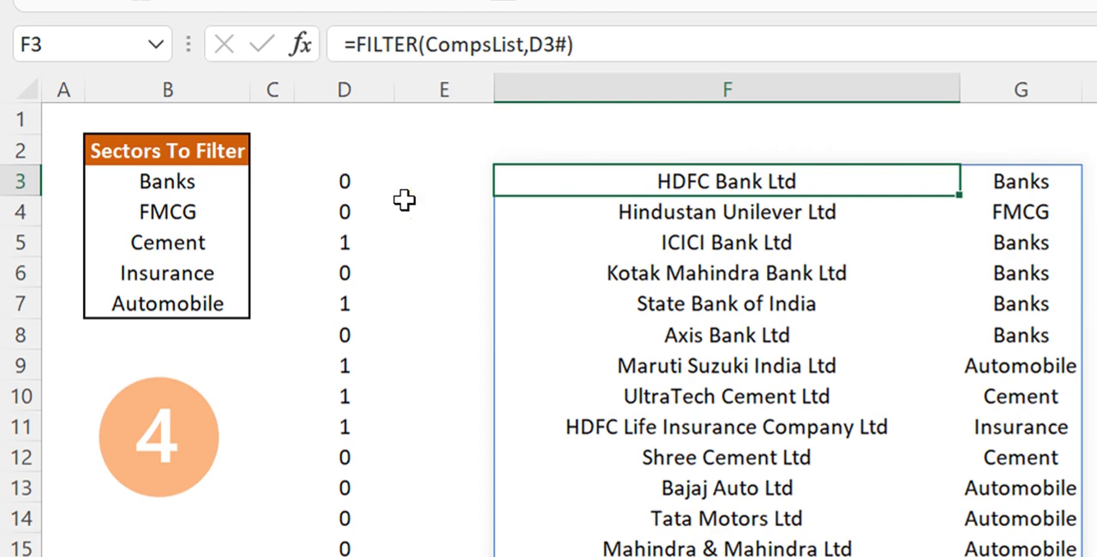
drag(172, 183, 177, 289)
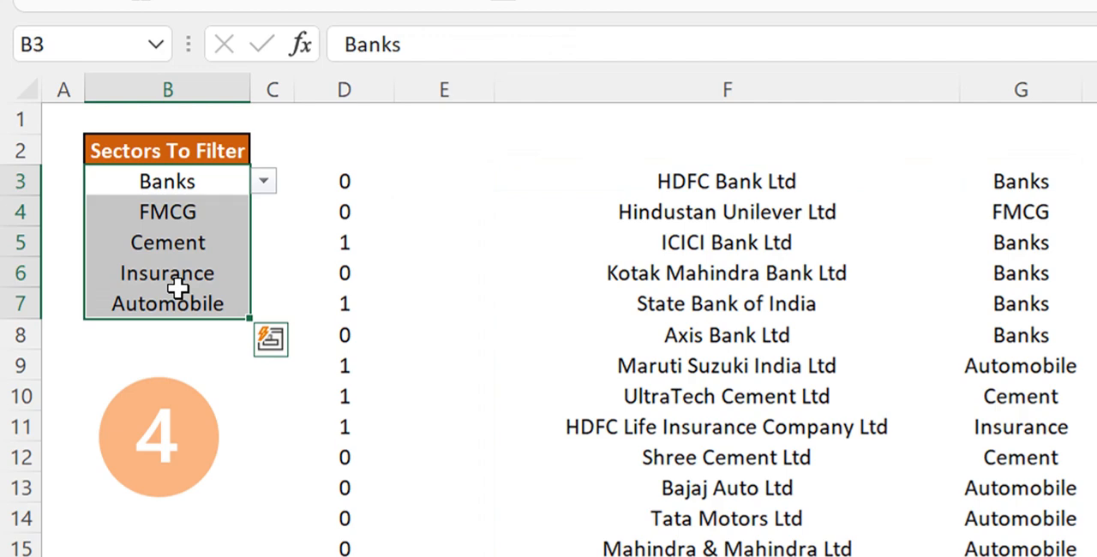
Try excluding the listed sectors by wrapping the helper formula in D3 as =NOT(COUNTIF(B3:B7,CompsList[Sector]))
click(365, 168)
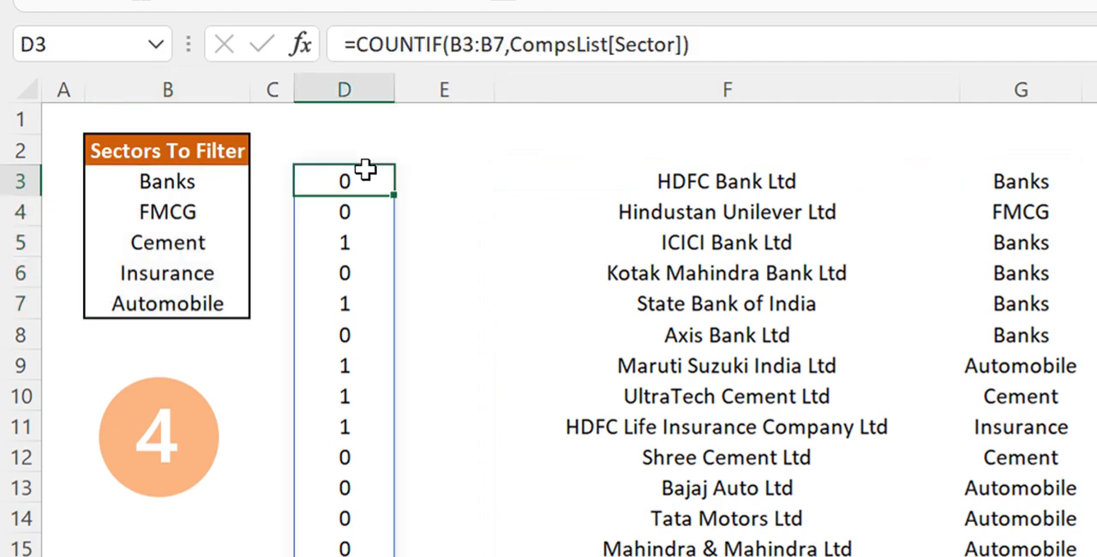
click(354, 43)
text(not)
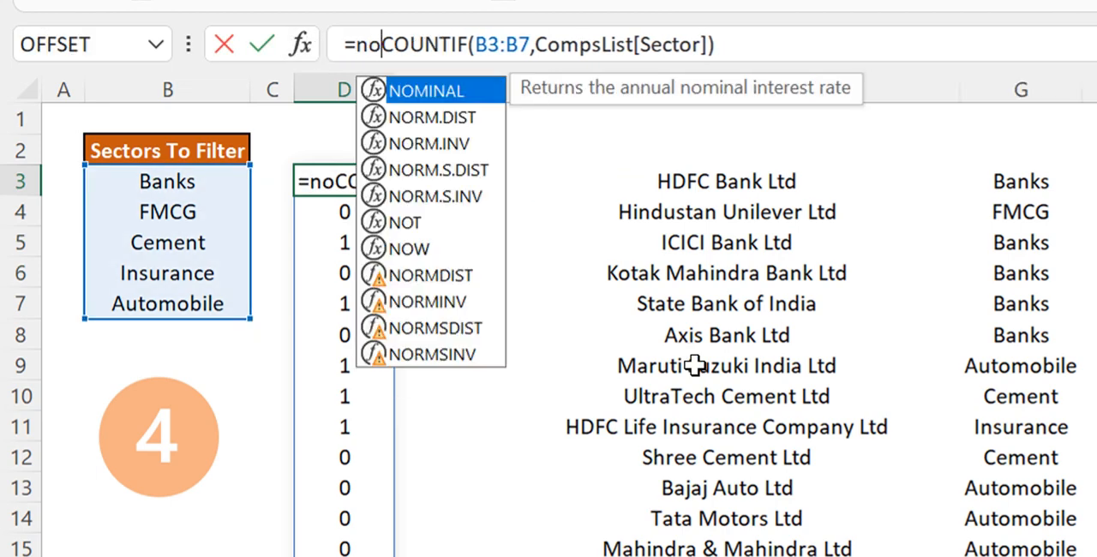
key(Tab)
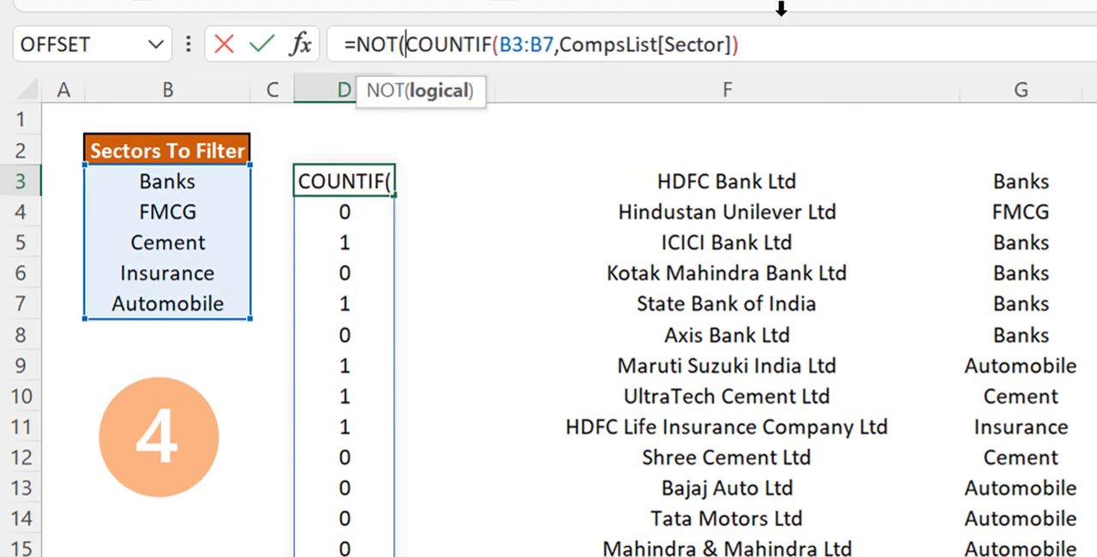
click(785, 41)
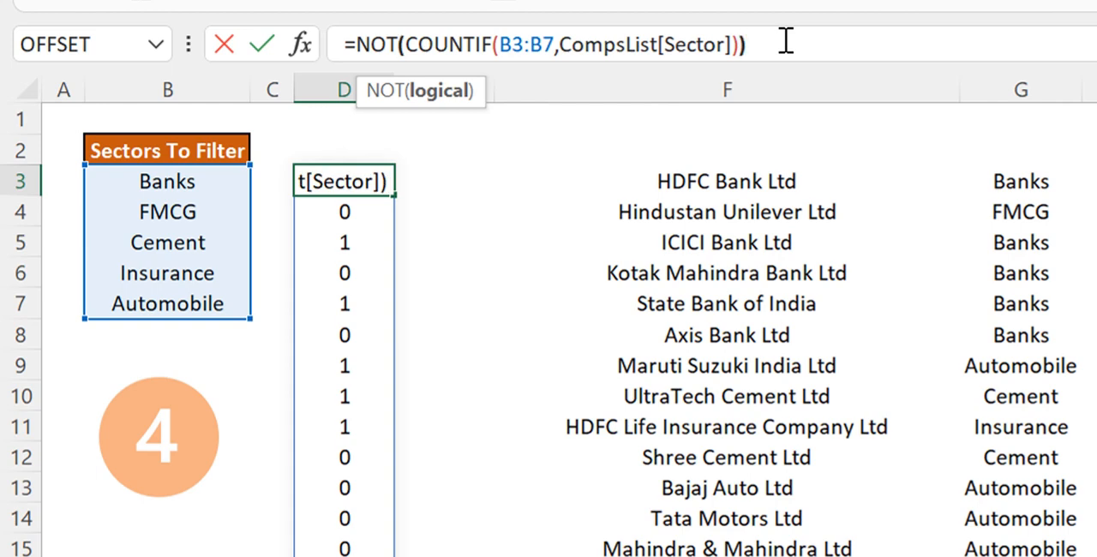
text())
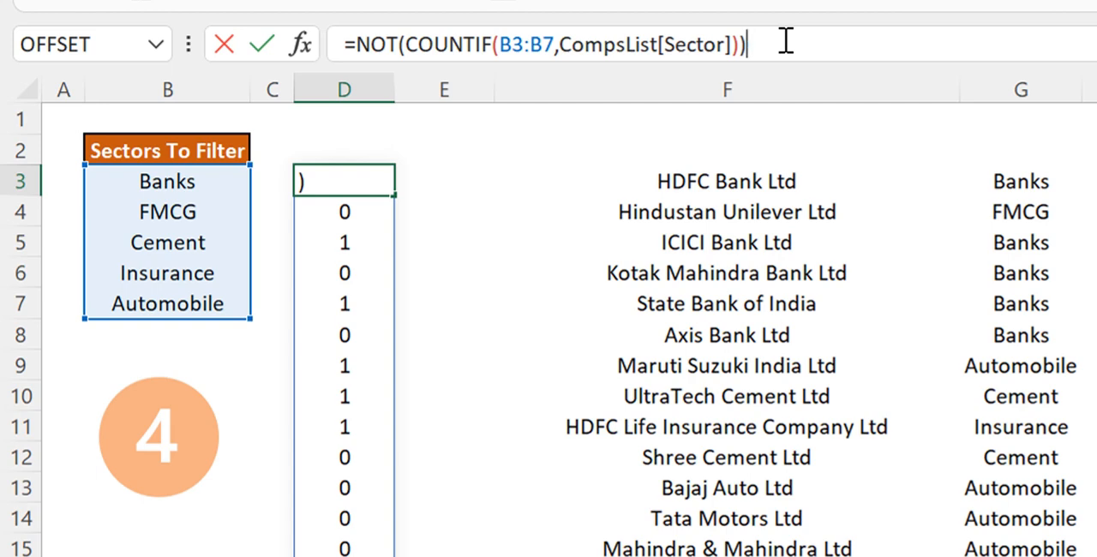
key(Return)
key(Up)
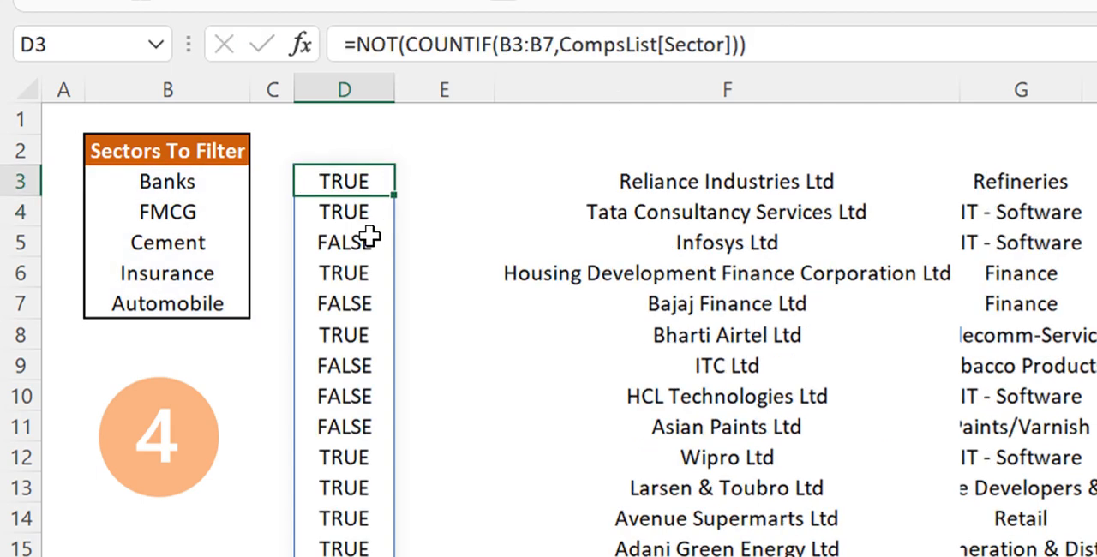
Check the inverted company list against the sectors in B3:B7, and undo the NOT change in D3
click(810, 194)
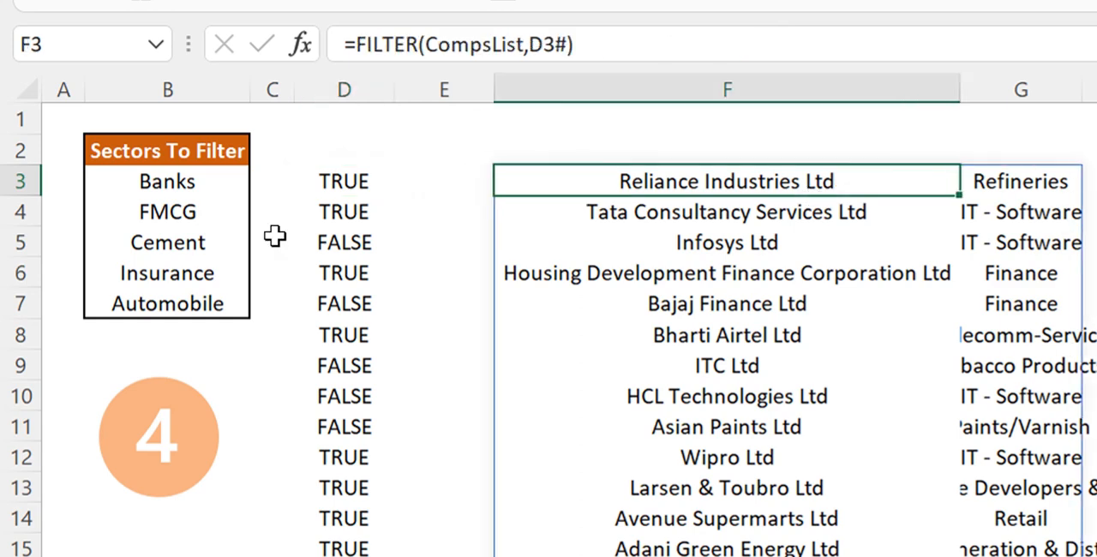
drag(185, 183, 182, 300)
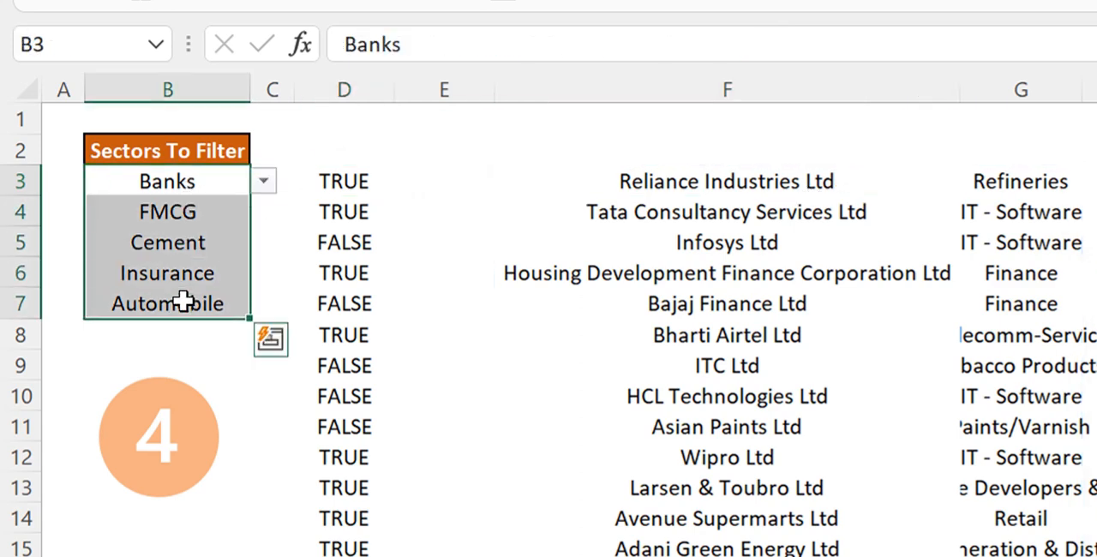
click(749, 312)
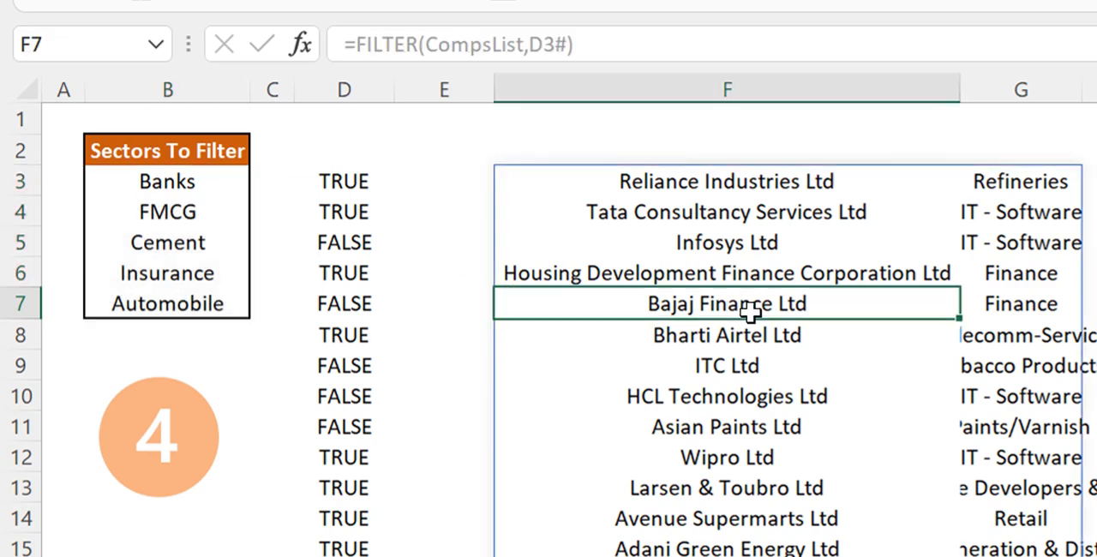
key(ctrl+z)
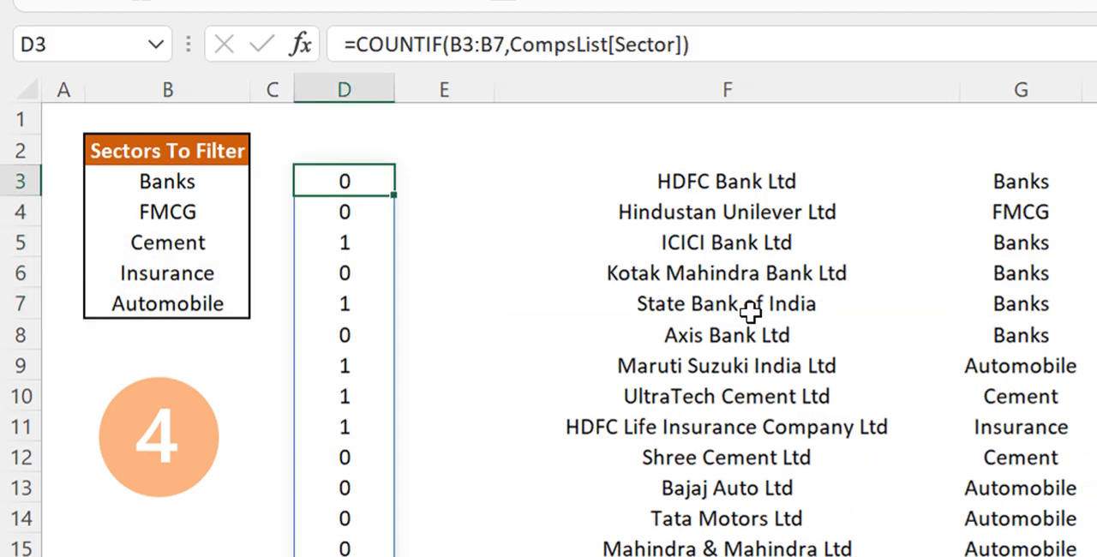
Review the FILTER formula in F3 and the COUNTIF formula in D3 that feeds it
click(750, 311)
click(670, 176)
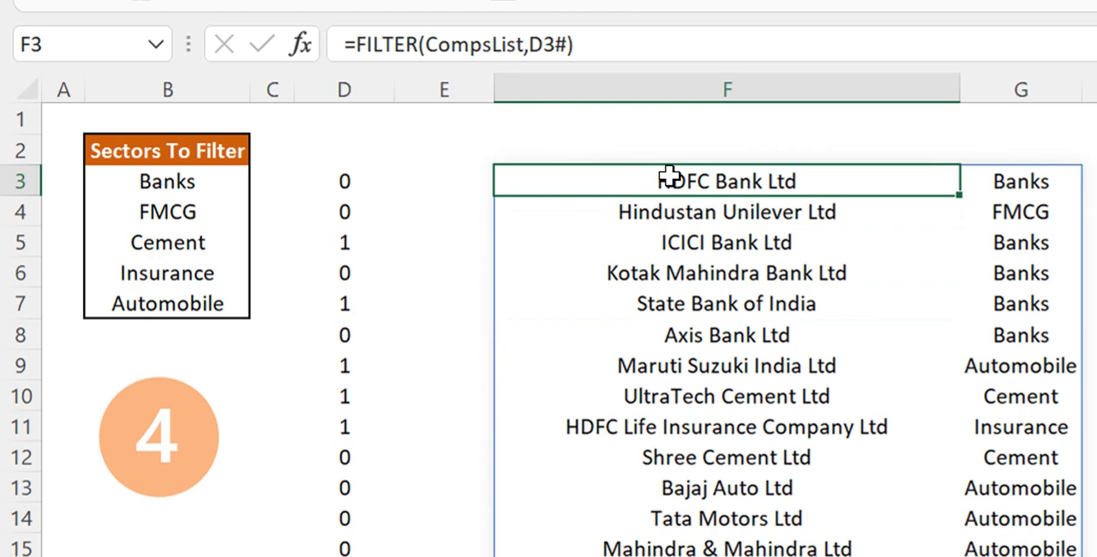
click(380, 183)
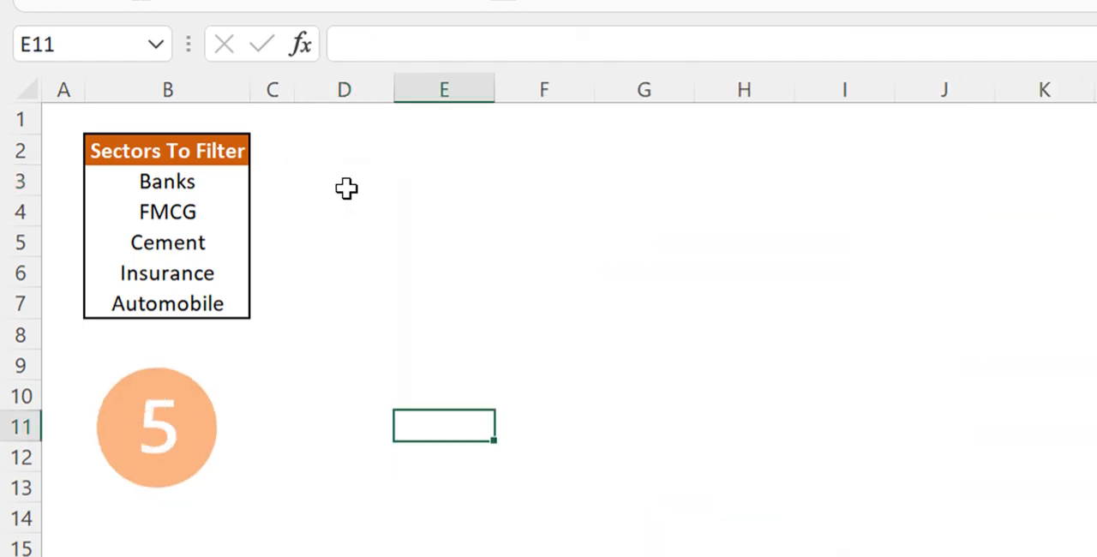
On sheet 5, start an XLOOKUP formula in D3 with CompsList[Sector] as its lookup value
click(346, 189)
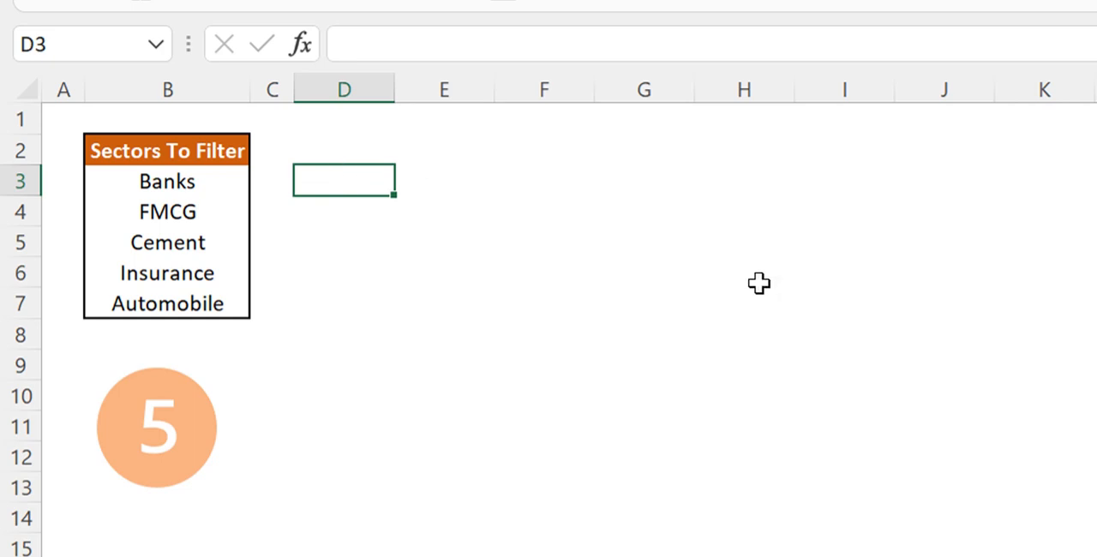
text(=xlo)
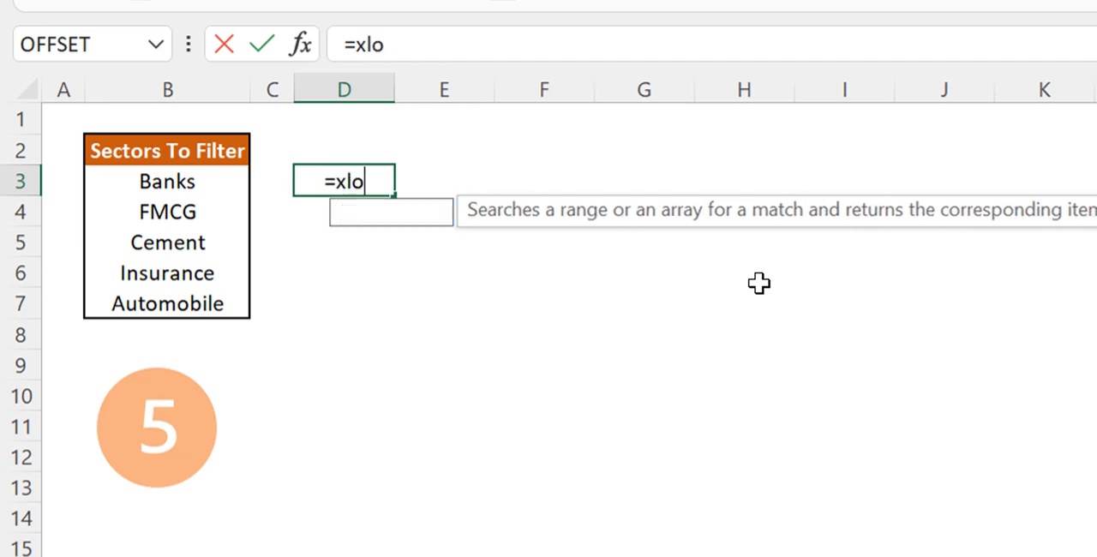
text(o)
key(Tab)
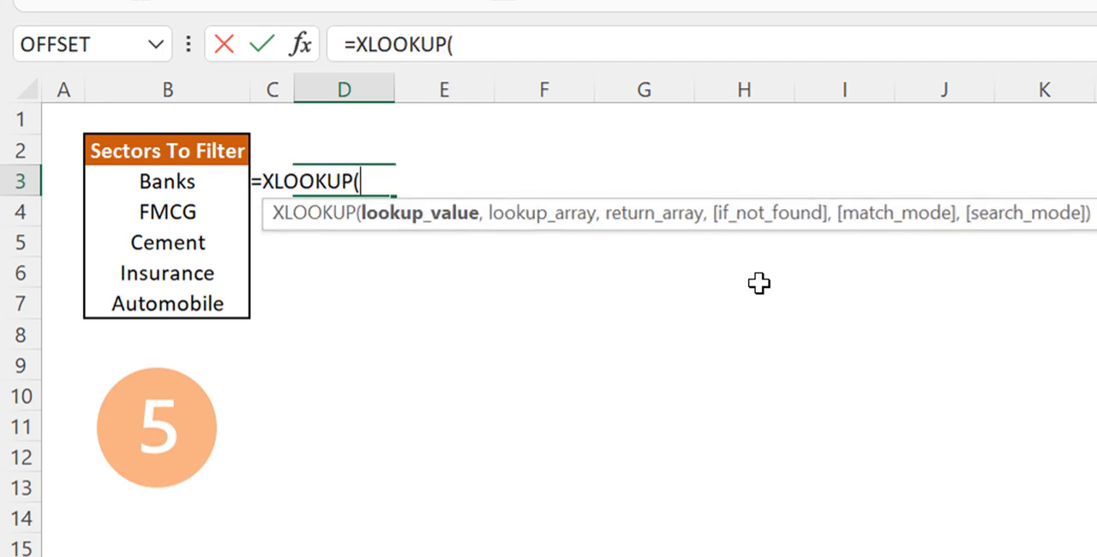
text(comp)
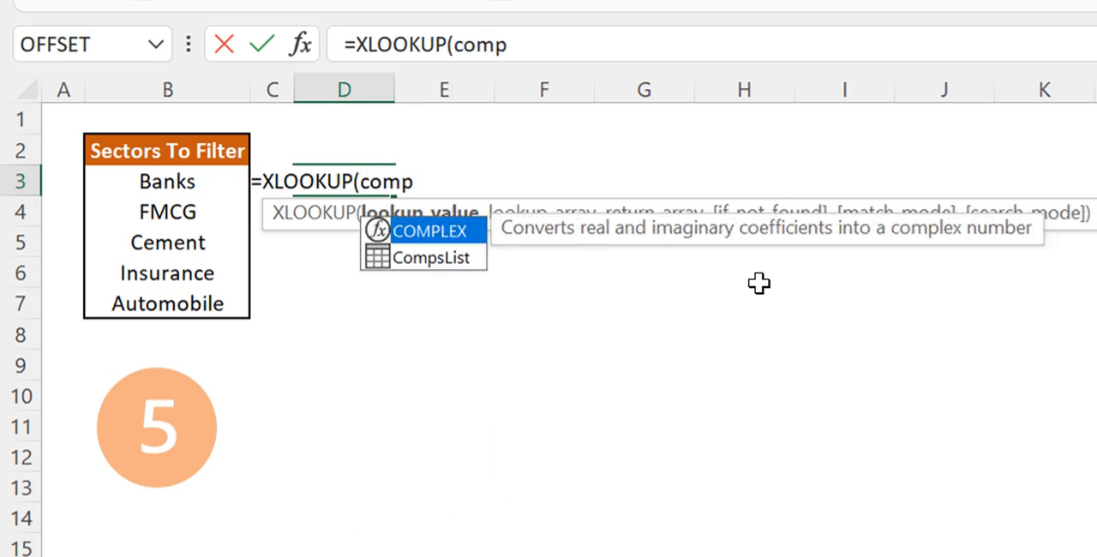
key(Down)
key(Tab)
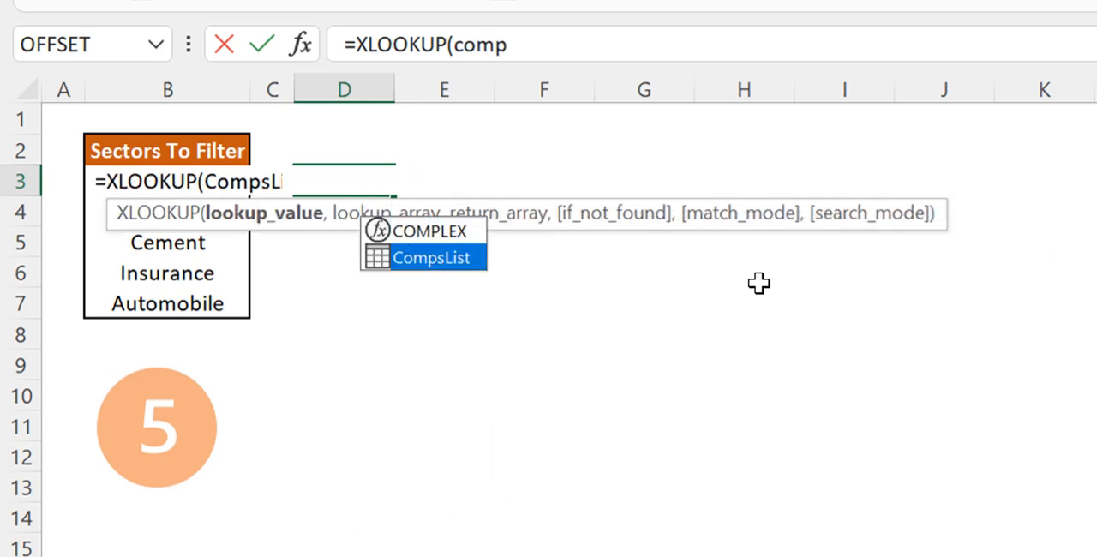
text([)
key(Down)
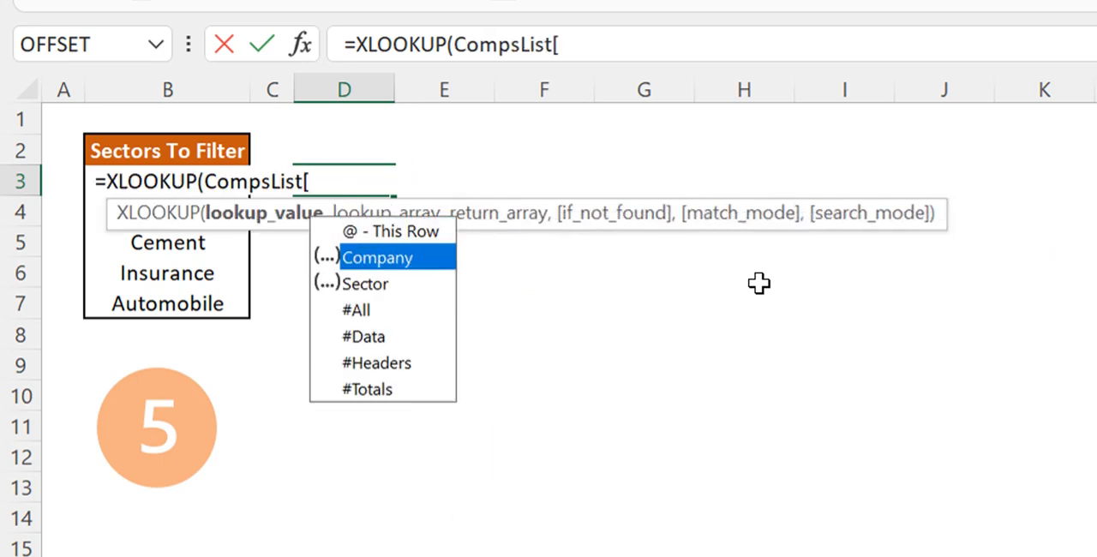
key(Down)
key(Tab)
text(],)
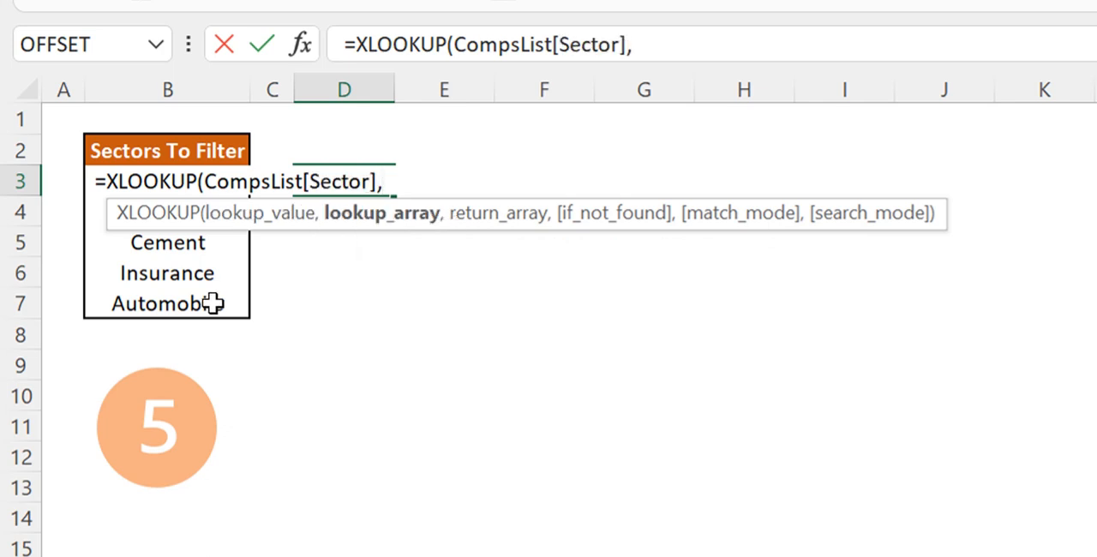
Complete the XLOOKUP formula in D3 with B3:B7 as both lookup and return array, and inspect the matched and unmatched rows
drag(215, 303, 171, 178)
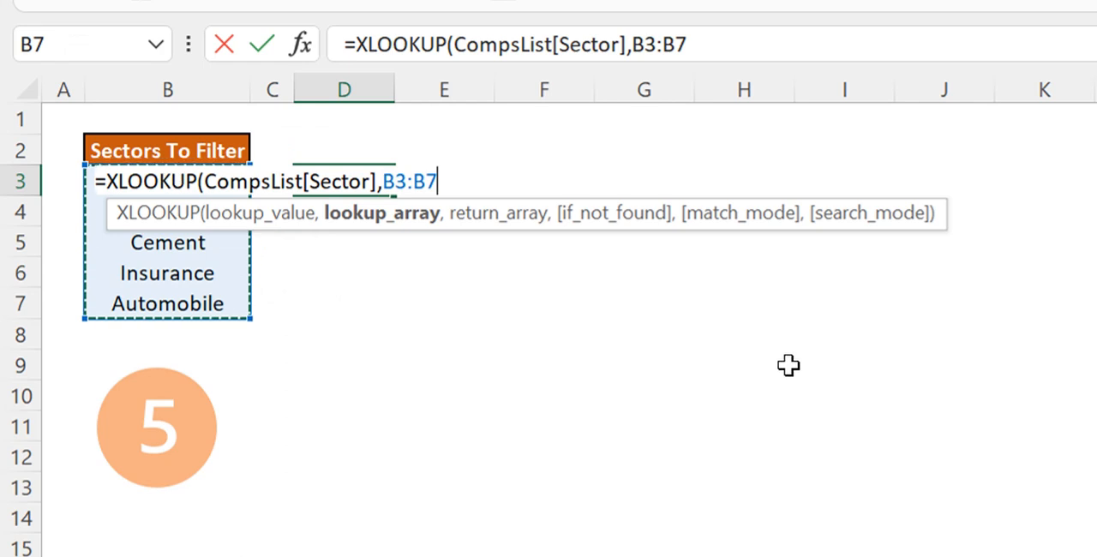
text(,)
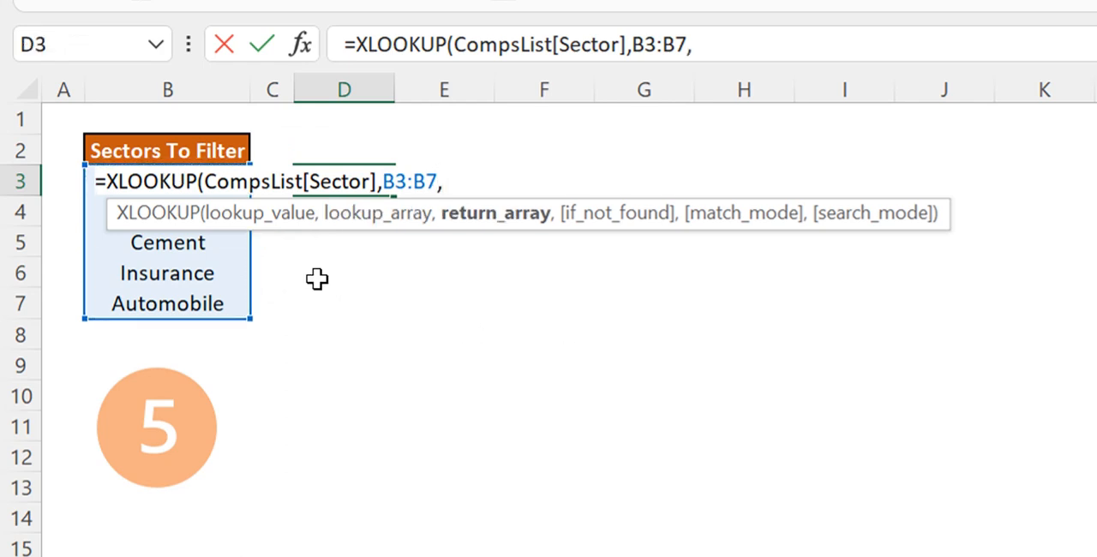
drag(225, 302, 211, 182)
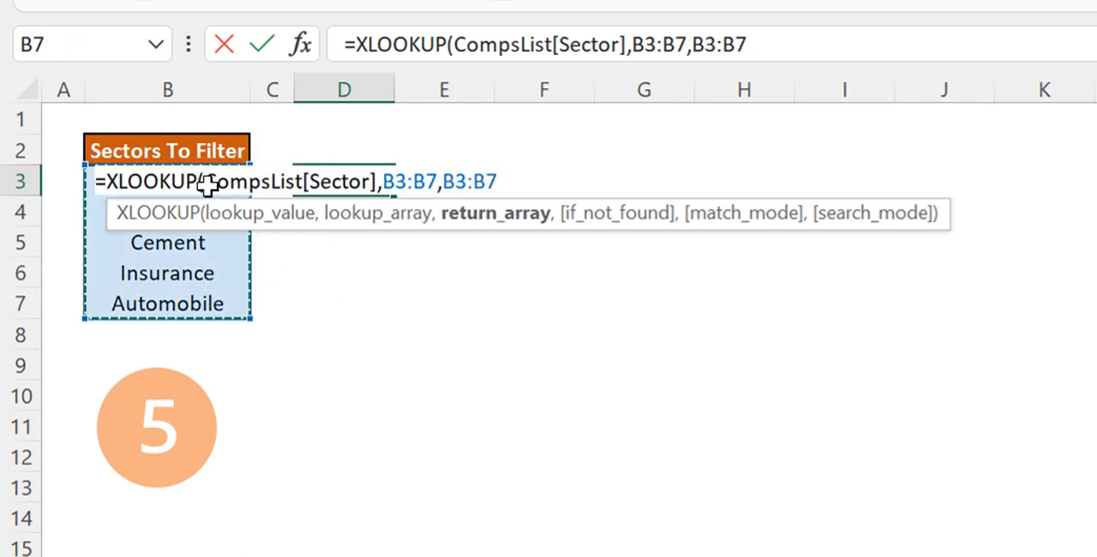
text())
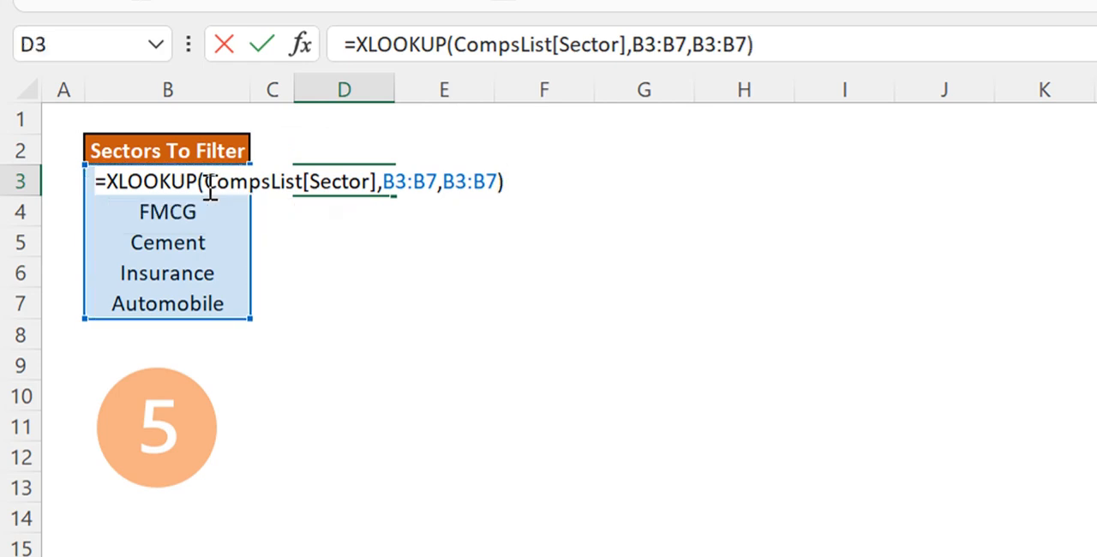
key(Return)
key(Up)
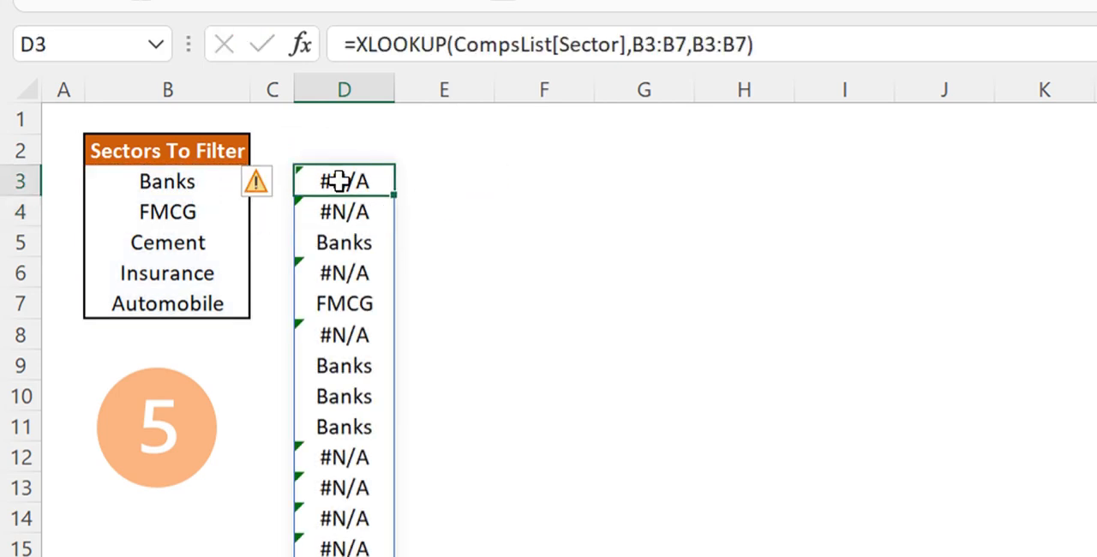
click(369, 244)
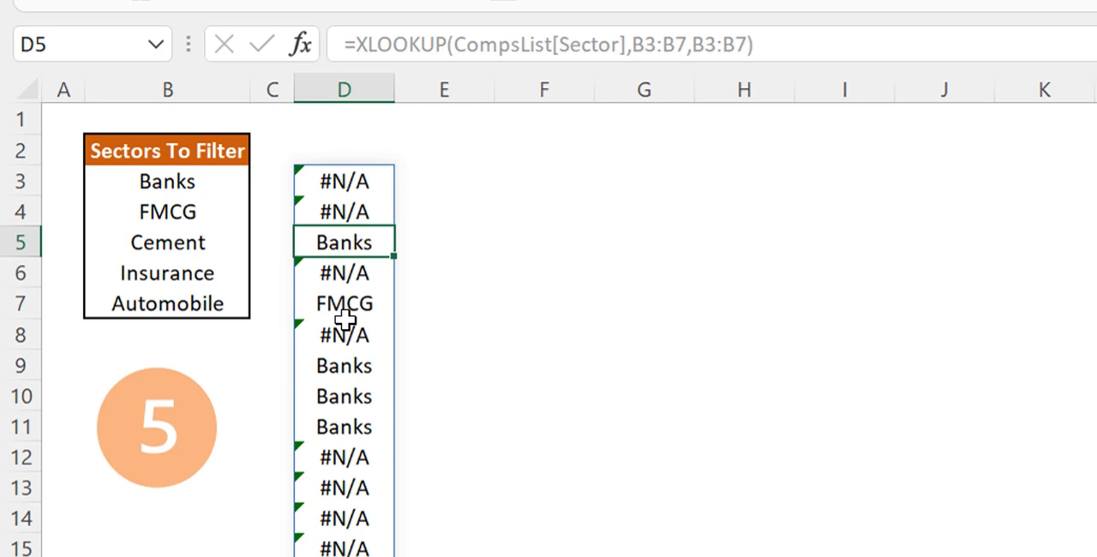
click(329, 463)
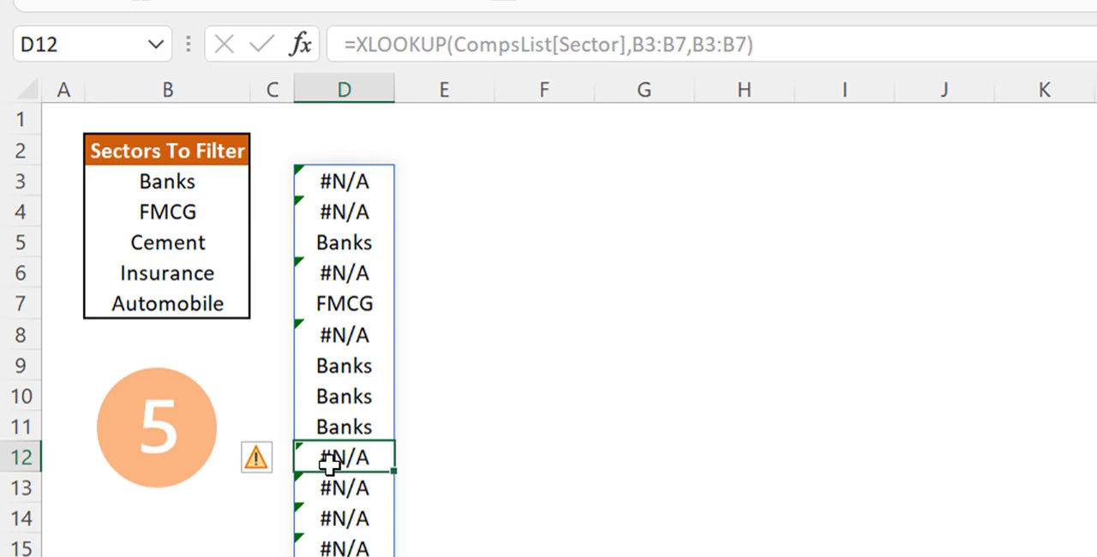
Wrap the XLOOKUP formula in D3 in ISERROR to flag sectors missing from the list
click(331, 180)
click(356, 42)
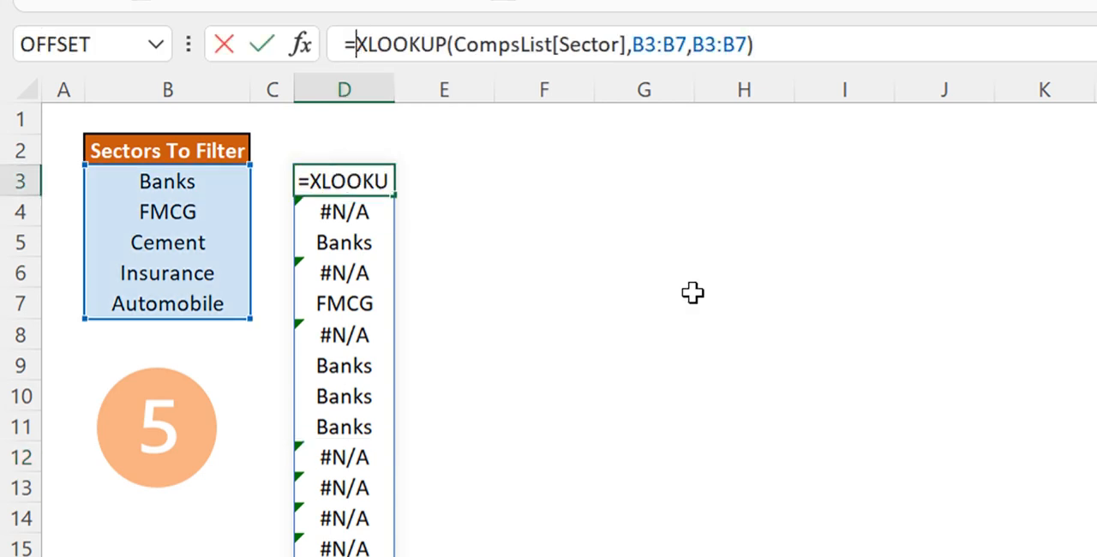
text(is)
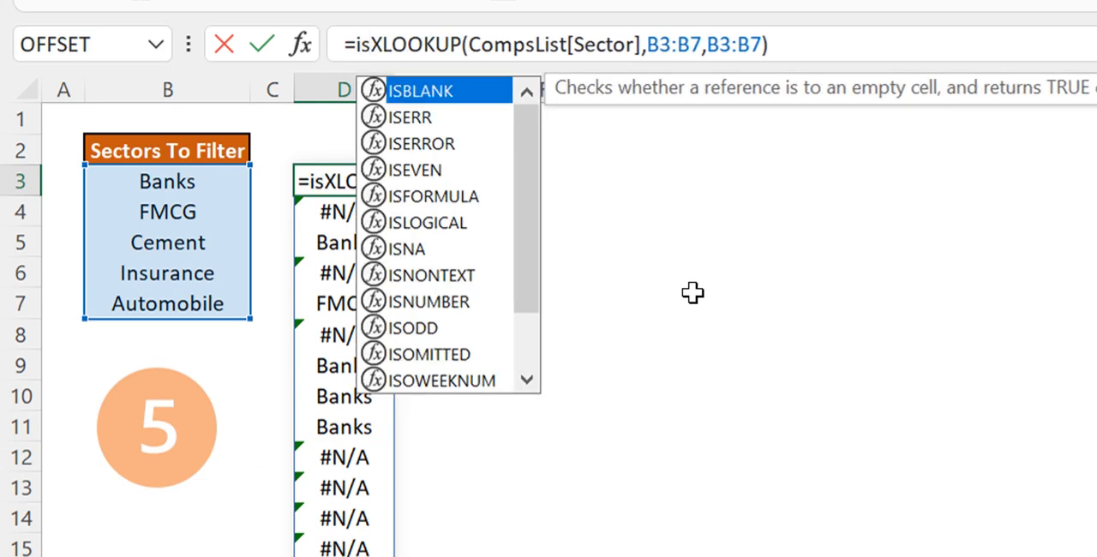
text(e)
key(Down)
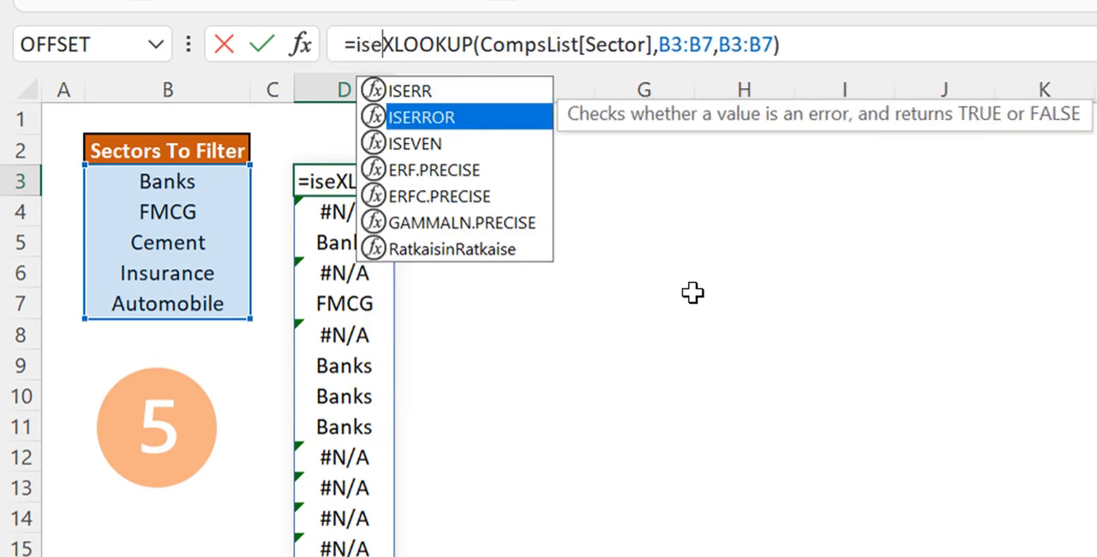
key(Tab)
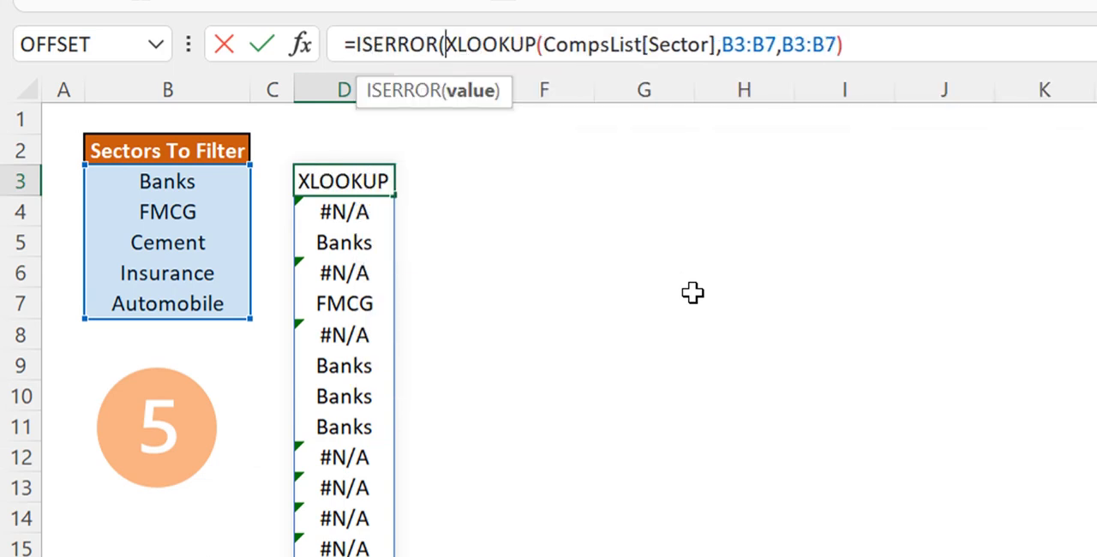
click(880, 46)
text())
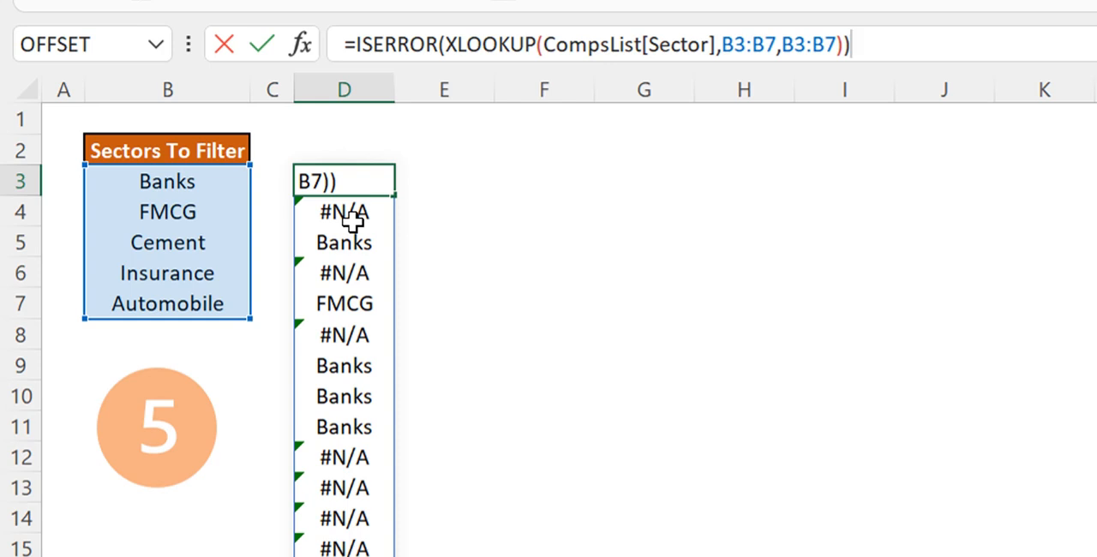
Invert the D3 test by wrapping it as =NOT(ISERROR(XLOOKUP(CompsList[Sector],B3:B7,B3:B7)))
click(359, 44)
text(no)
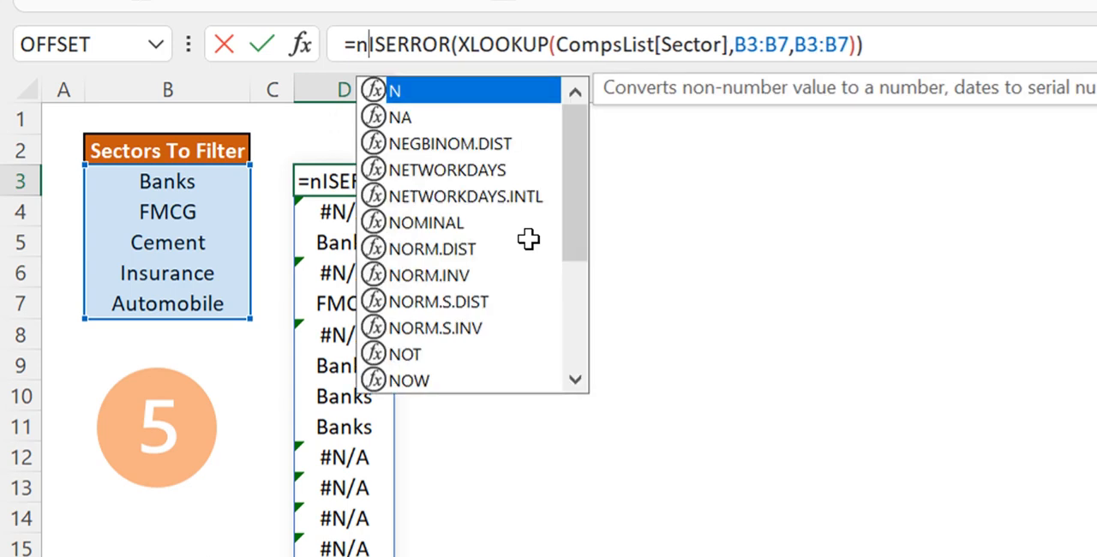
text(t)
key(Tab)
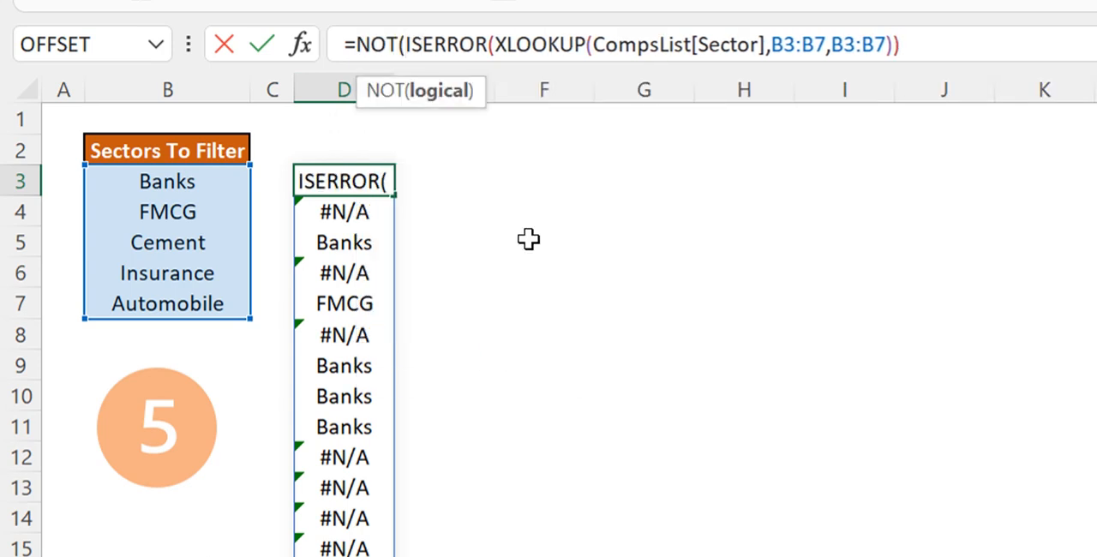
click(964, 41)
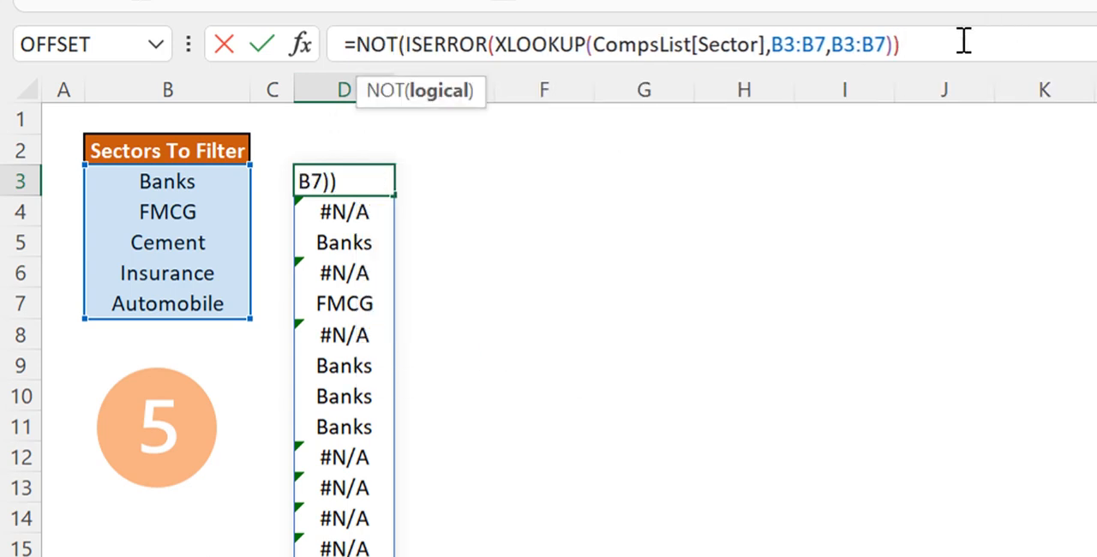
text())
key(Return)
key(Up)
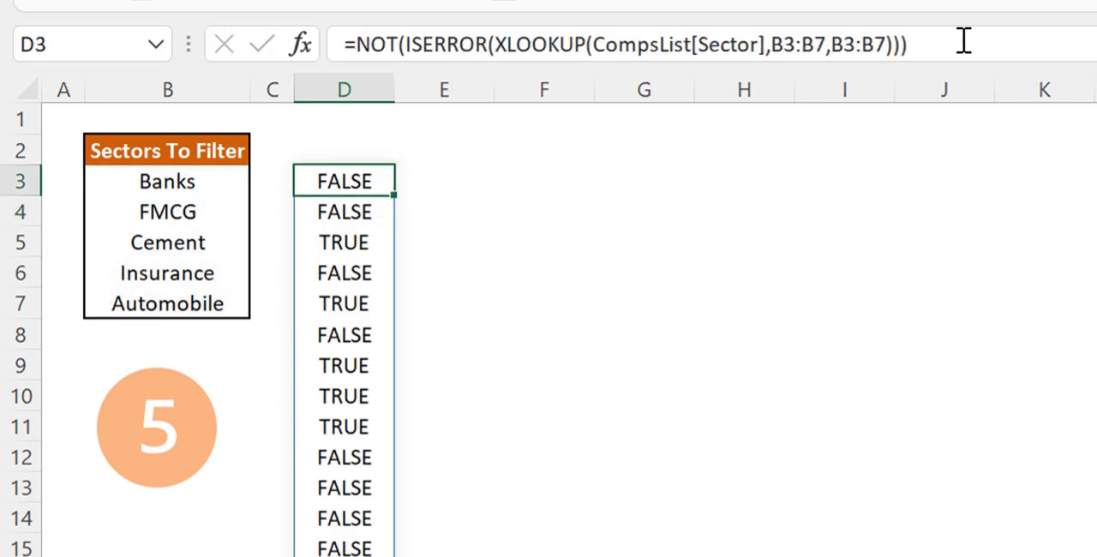
click(355, 248)
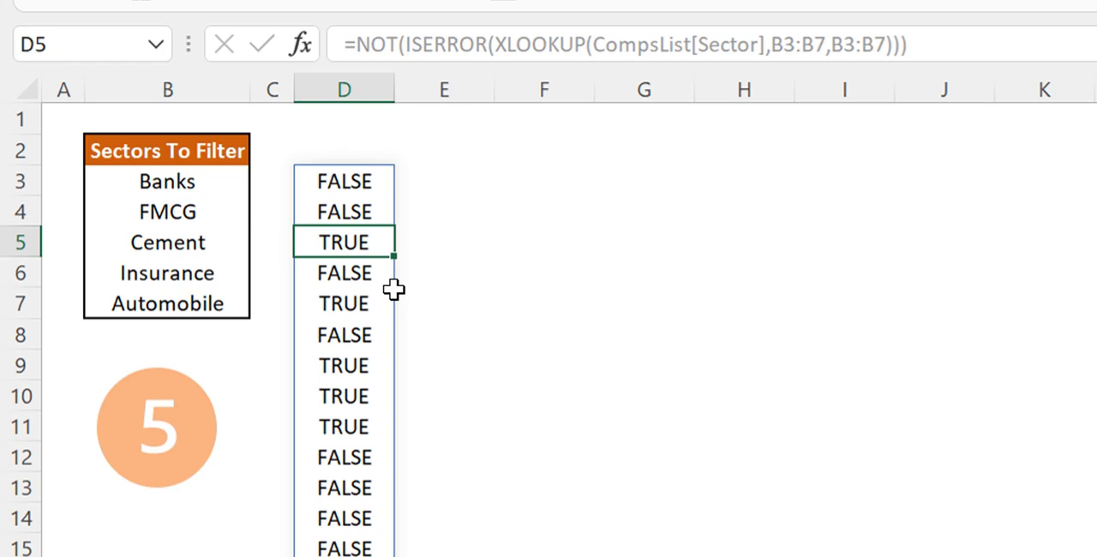
click(466, 180)
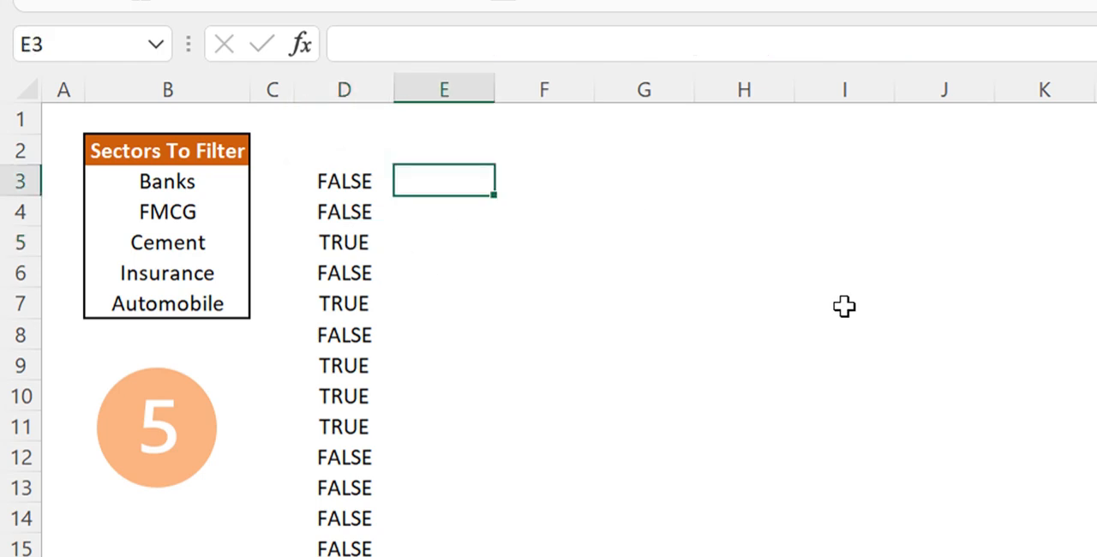
text(=f)
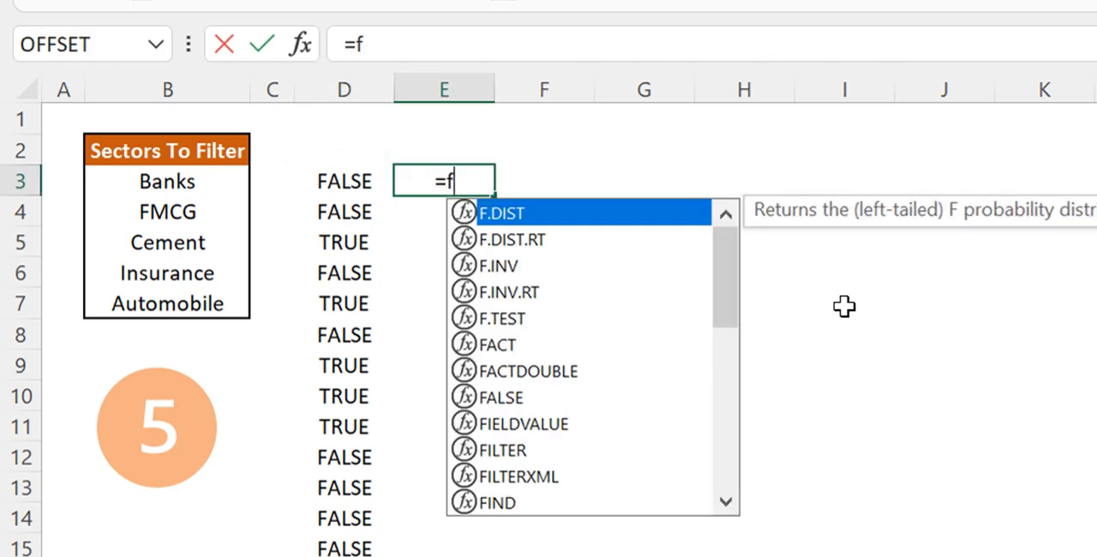
key(Escape)
key(Escape)
Enter =FILTER(CompsList,D3#) in F3 to return the companies in the listed sectors
key(Right)
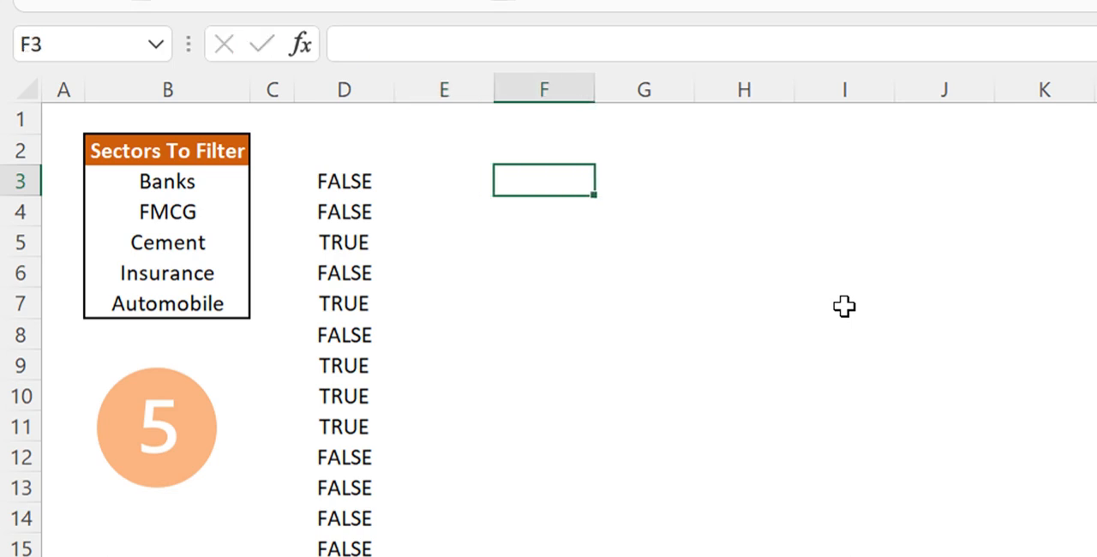
text(=fil)
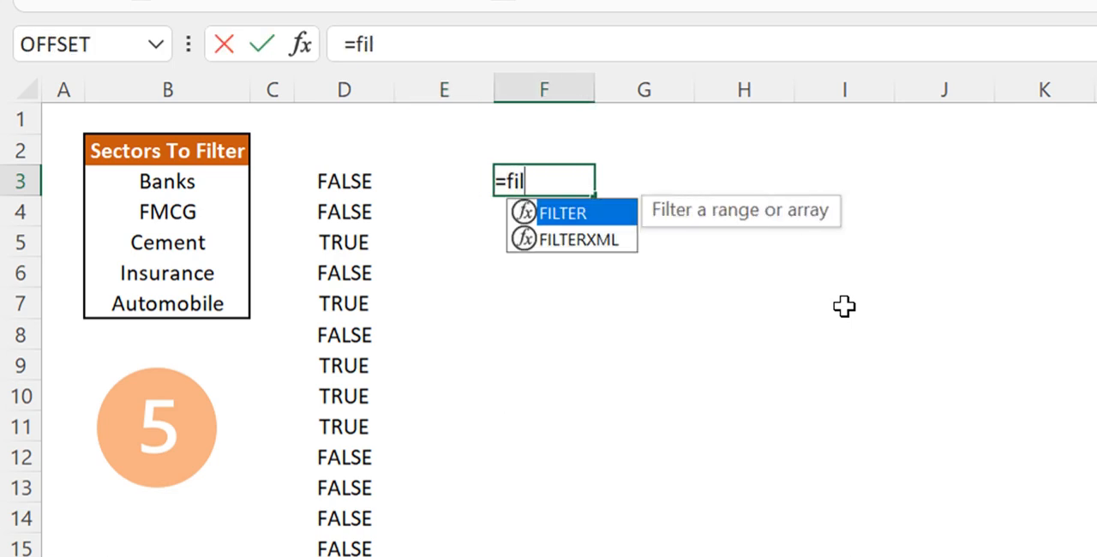
key(Tab)
text(c)
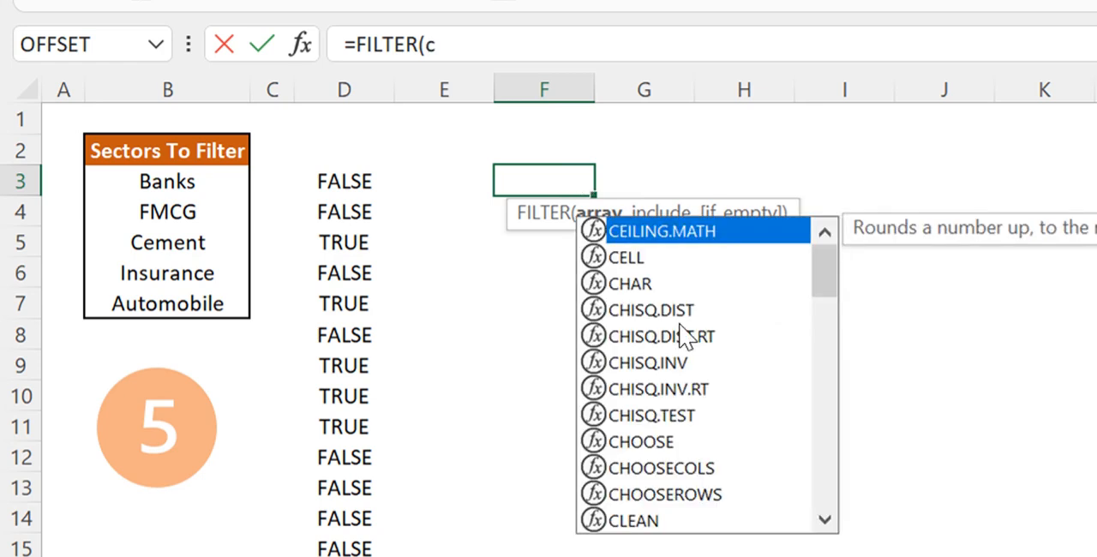
text(omp)
key(Down)
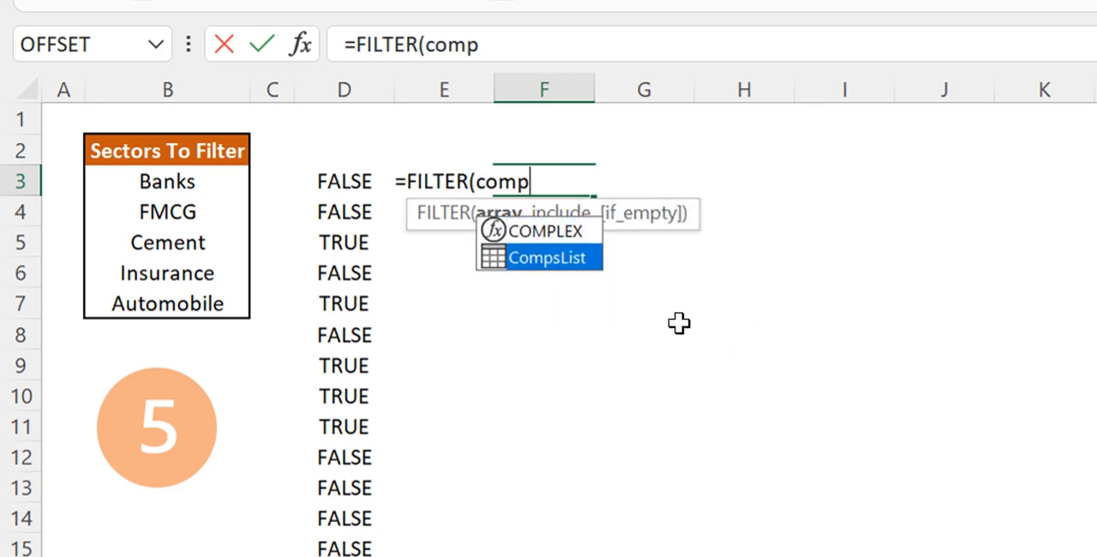
key(Tab)
text(,)
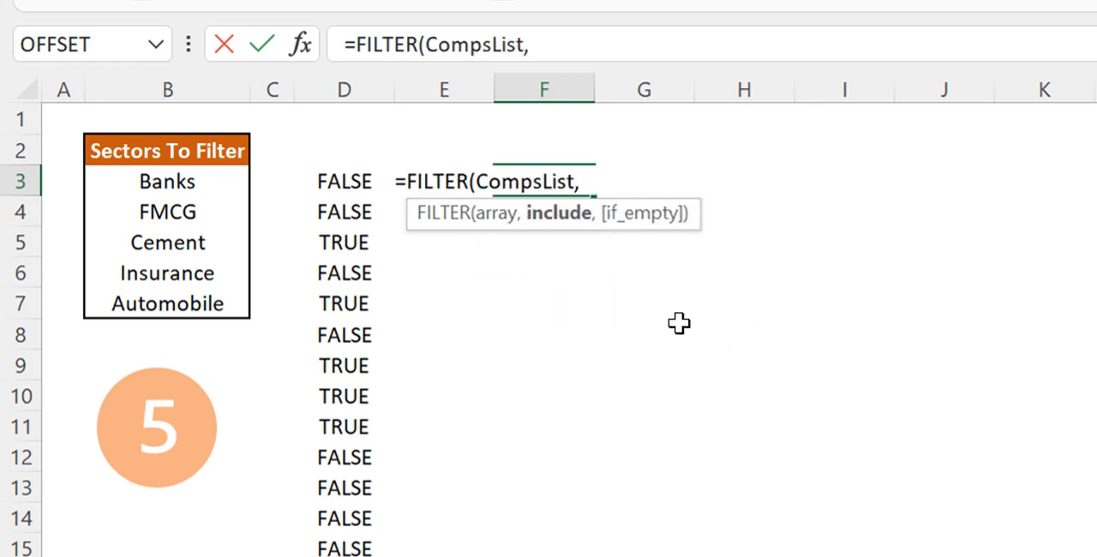
click(341, 181)
text(#)
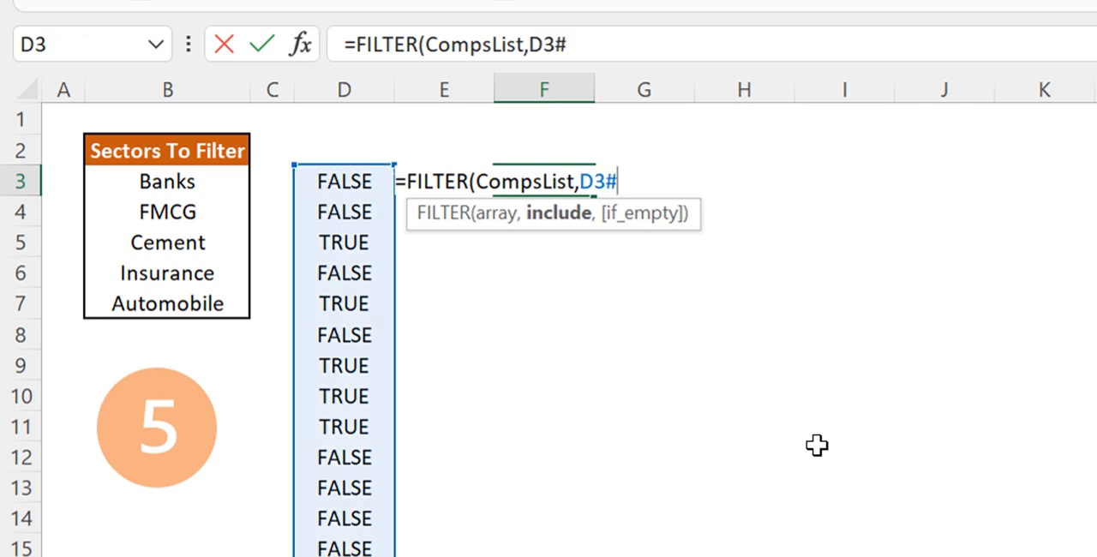
text())
key(Return)
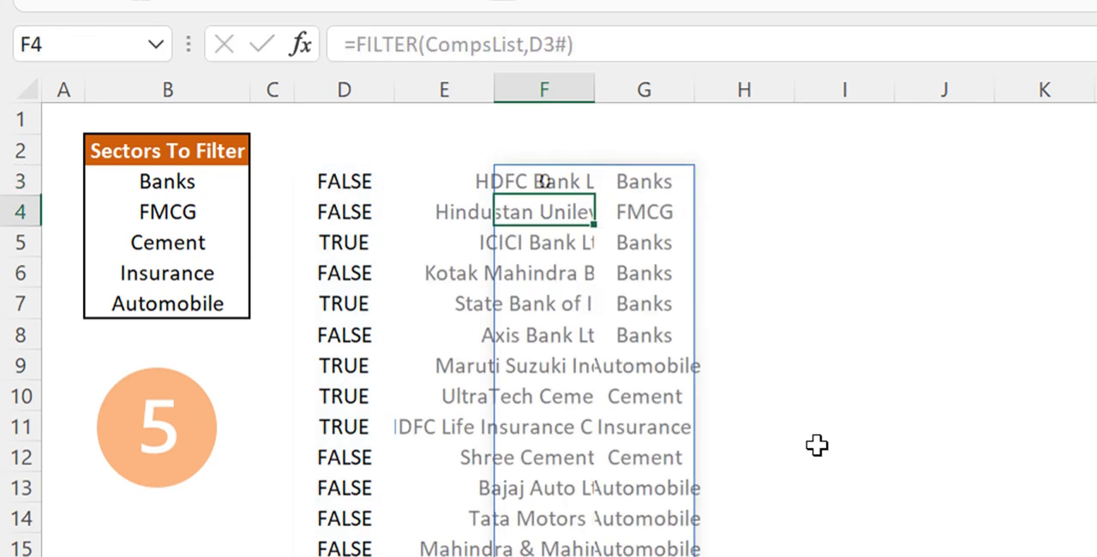
key(Up)
Autofit the widths of columns F and G to the filtered company names and sectors
click(538, 79)
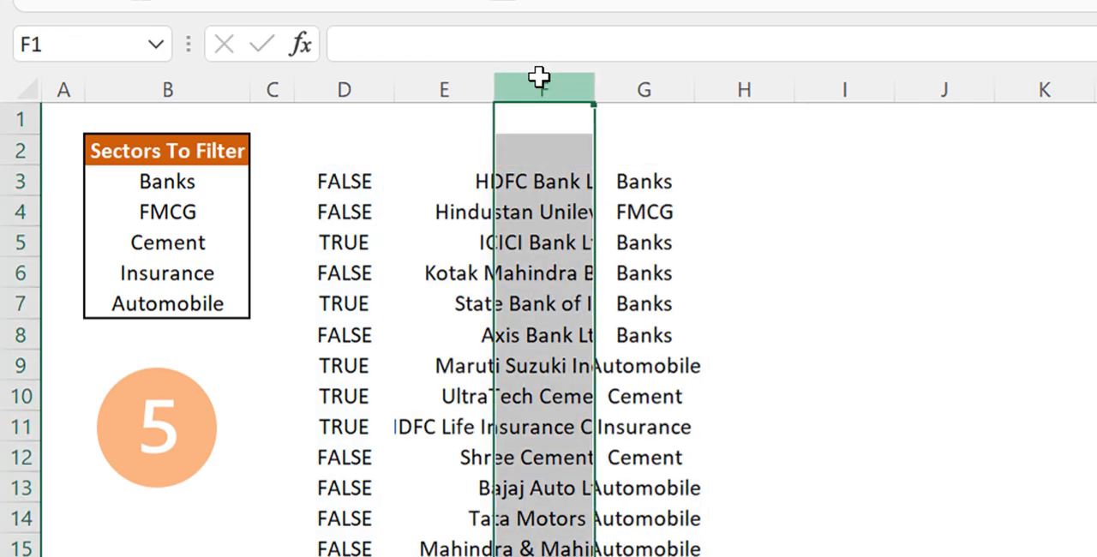
drag(538, 79, 625, 83)
drag(700, 90, 700, 90)
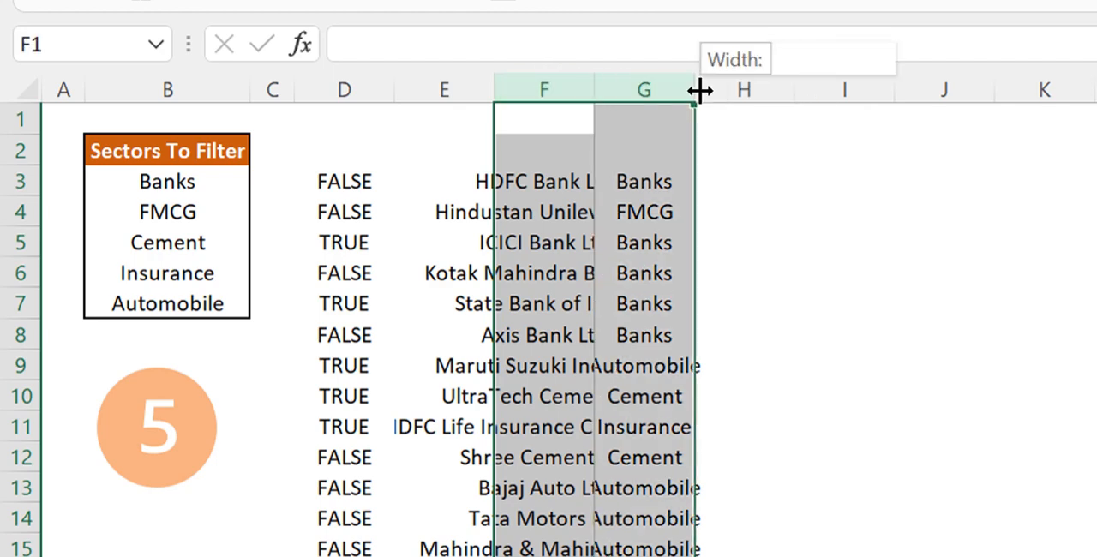
double_click(700, 90)
click(785, 283)
click(1096, 335)
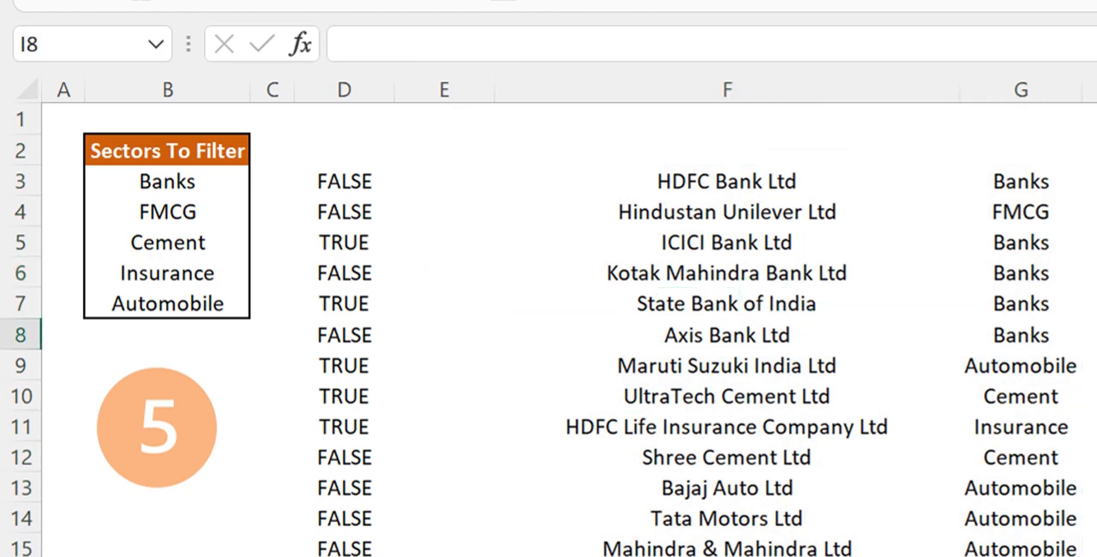